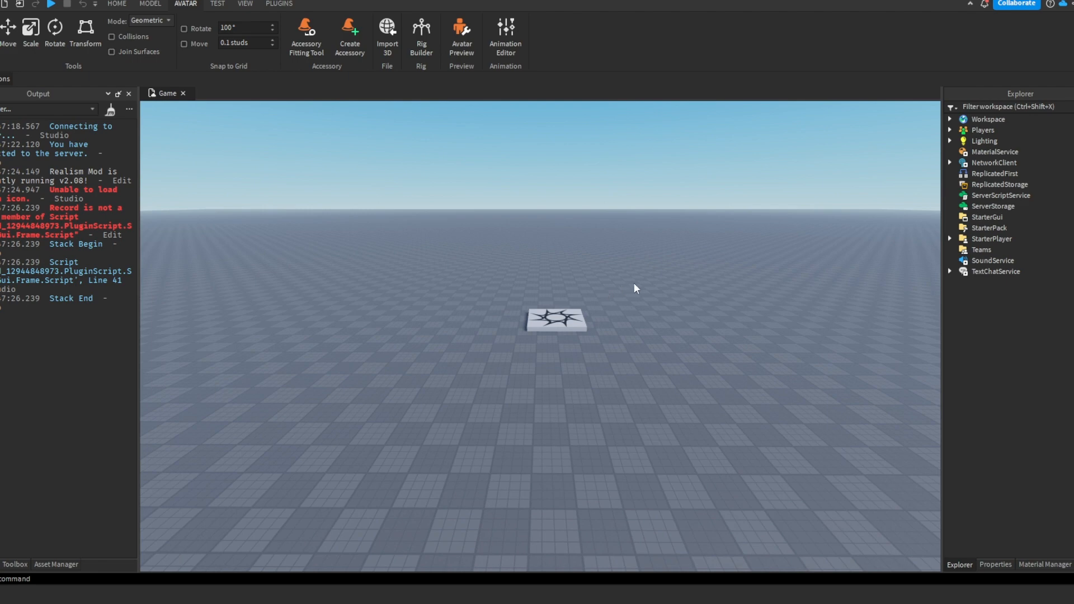
Generate an R15 rig with the masculine body shape from your own avatar
right_click_drag(634, 283, 633, 284)
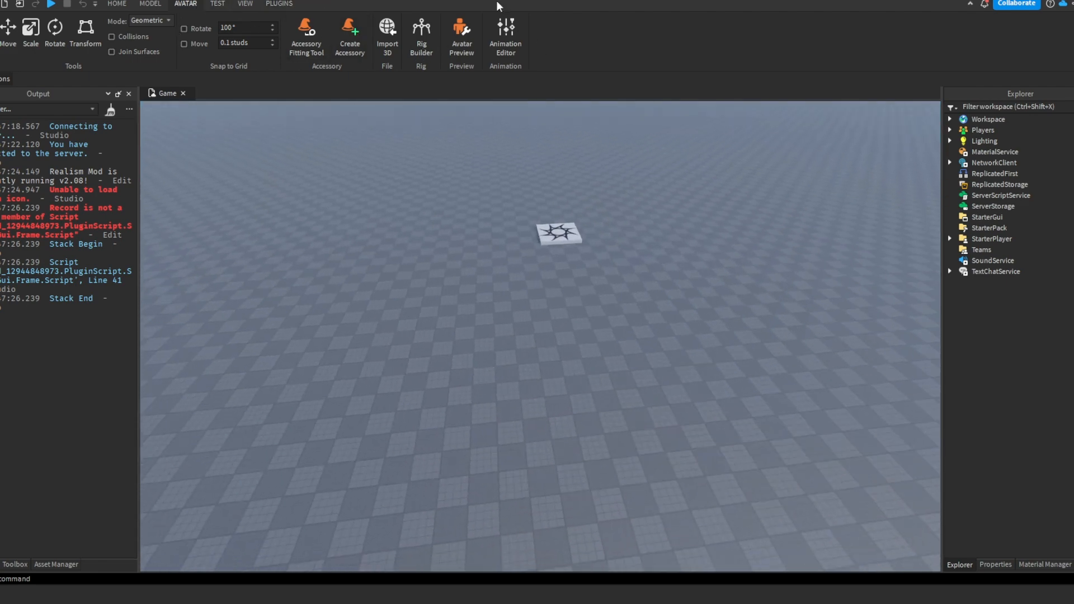
left_click(421, 45)
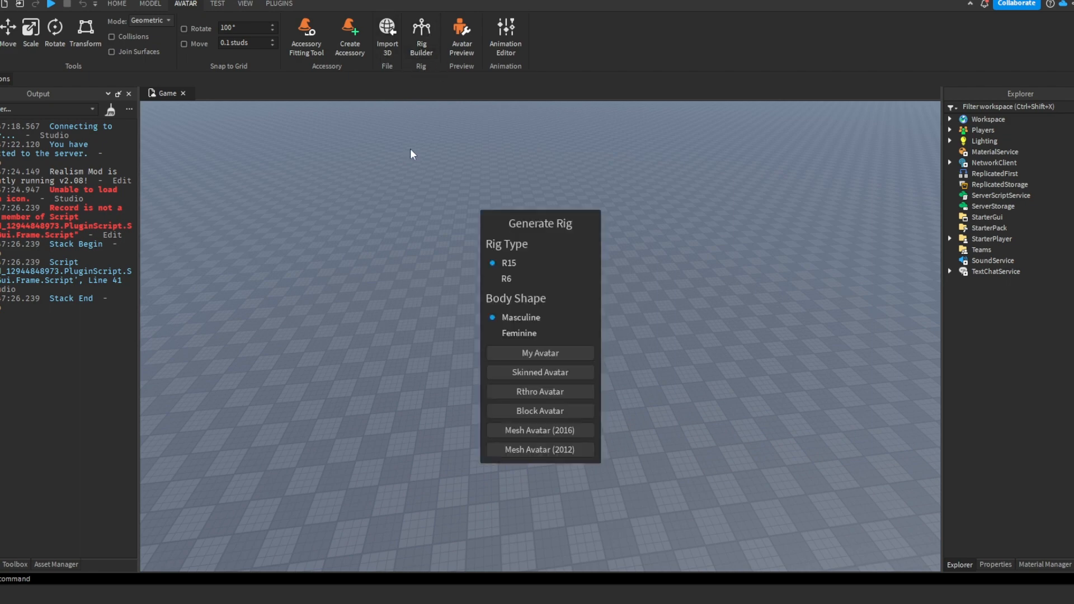
left_click(493, 264)
left_click(540, 354)
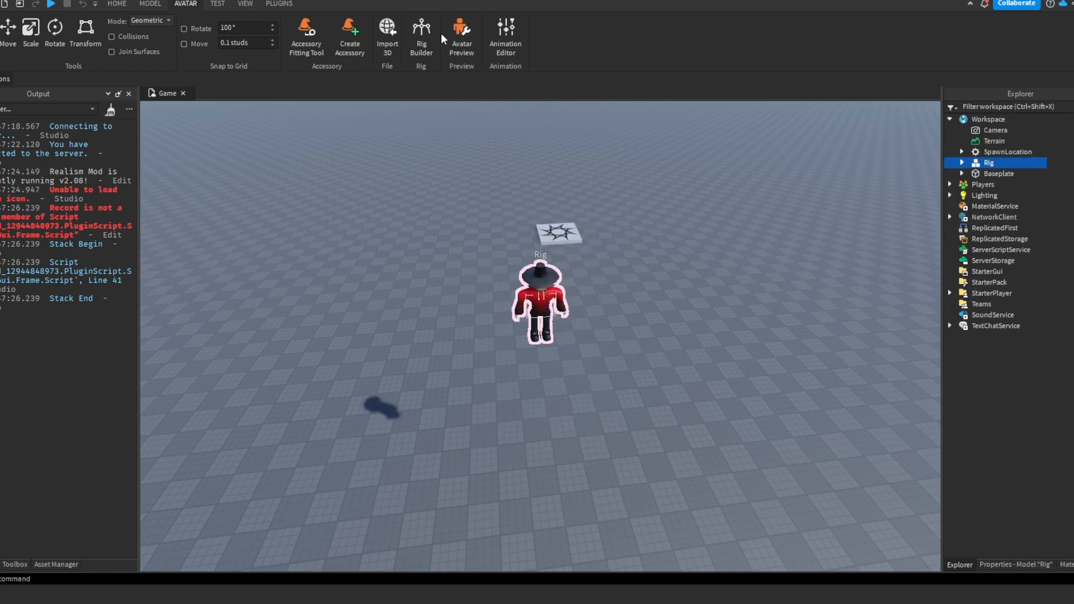
Try to generate an R6 rig with the masculine body shape from your own avatar, and close the rig generator
left_click(516, 50)
left_click(493, 42)
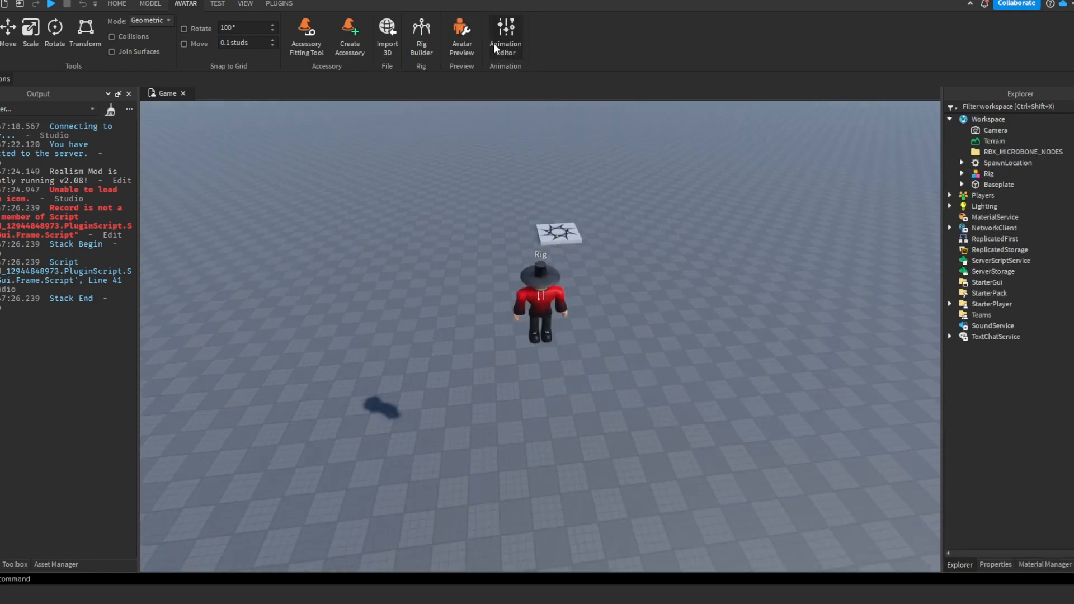
left_click(421, 39)
left_click(492, 279)
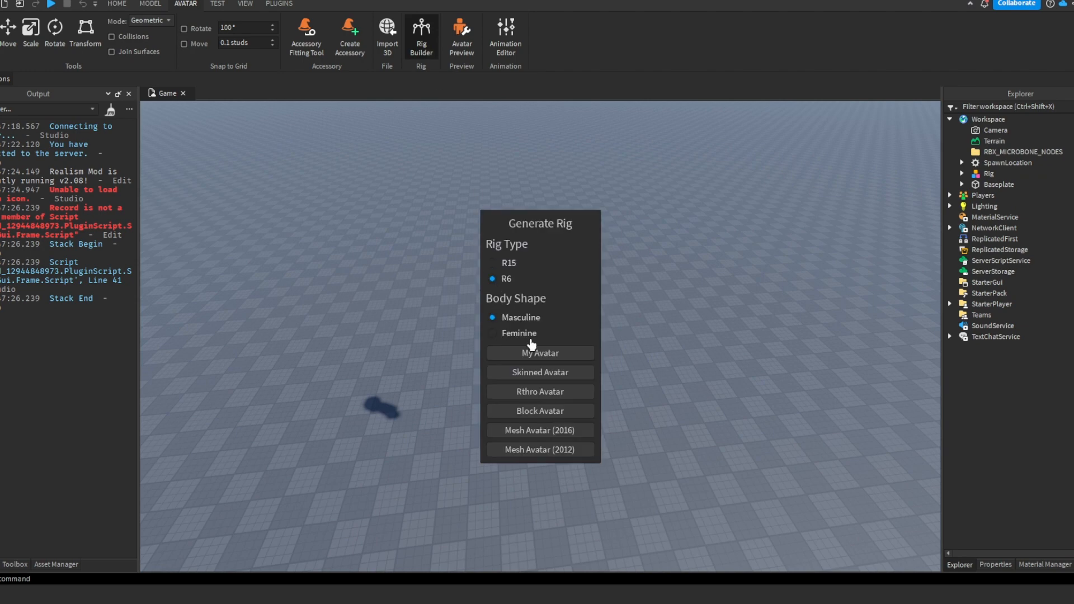
left_click(537, 353)
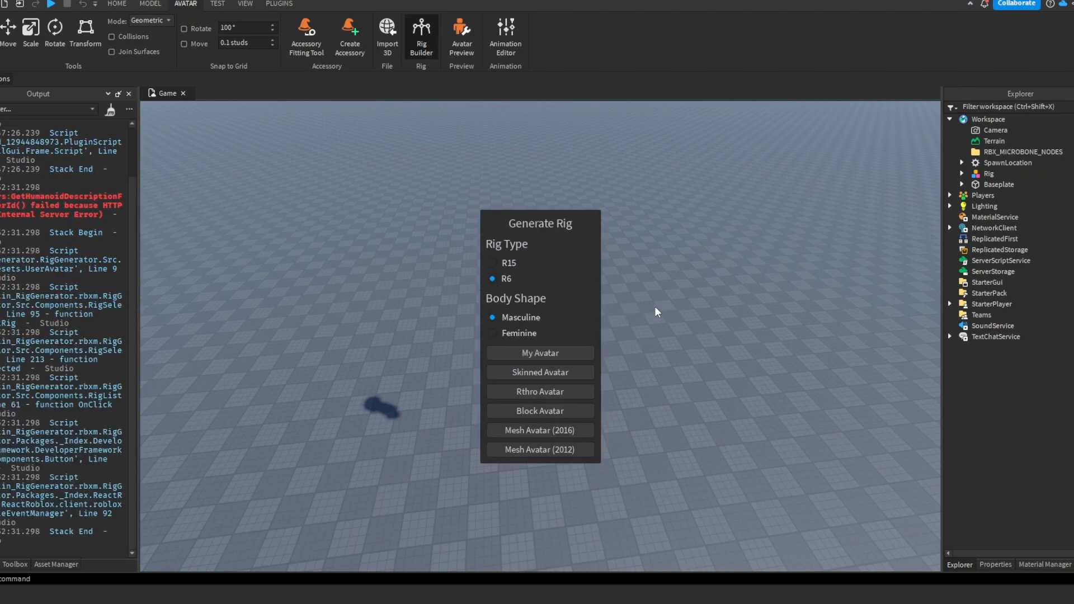
right_click_drag(634, 308, 633, 308)
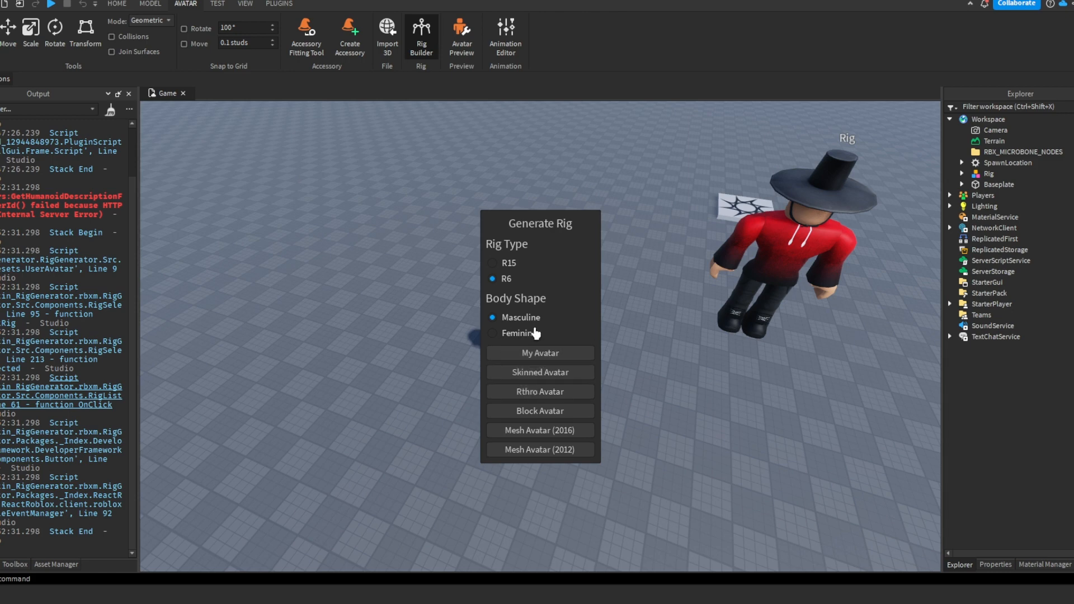
left_click(421, 33)
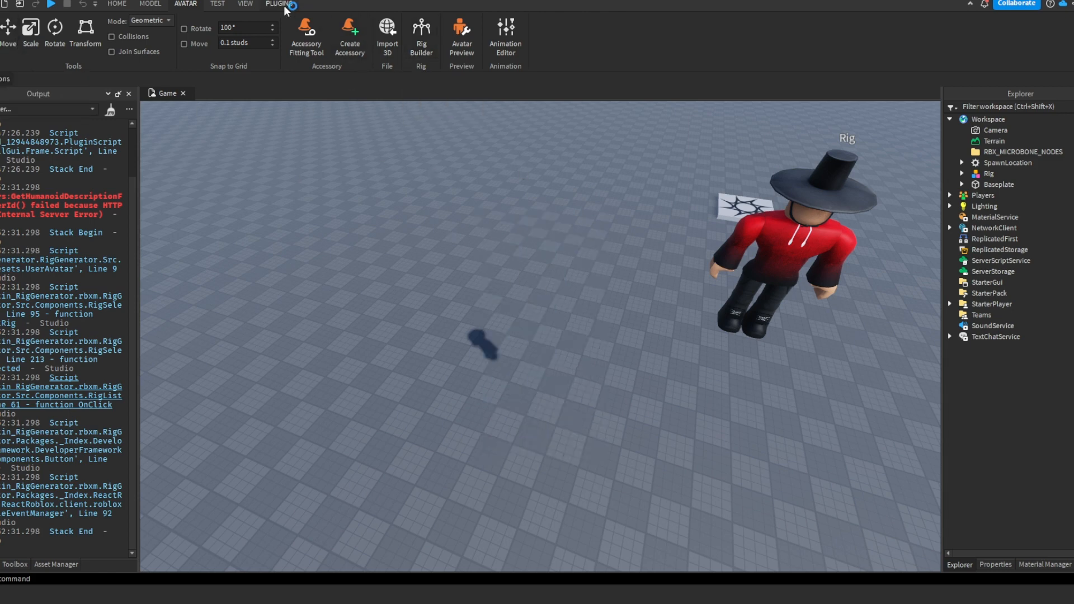
left_click(279, 3)
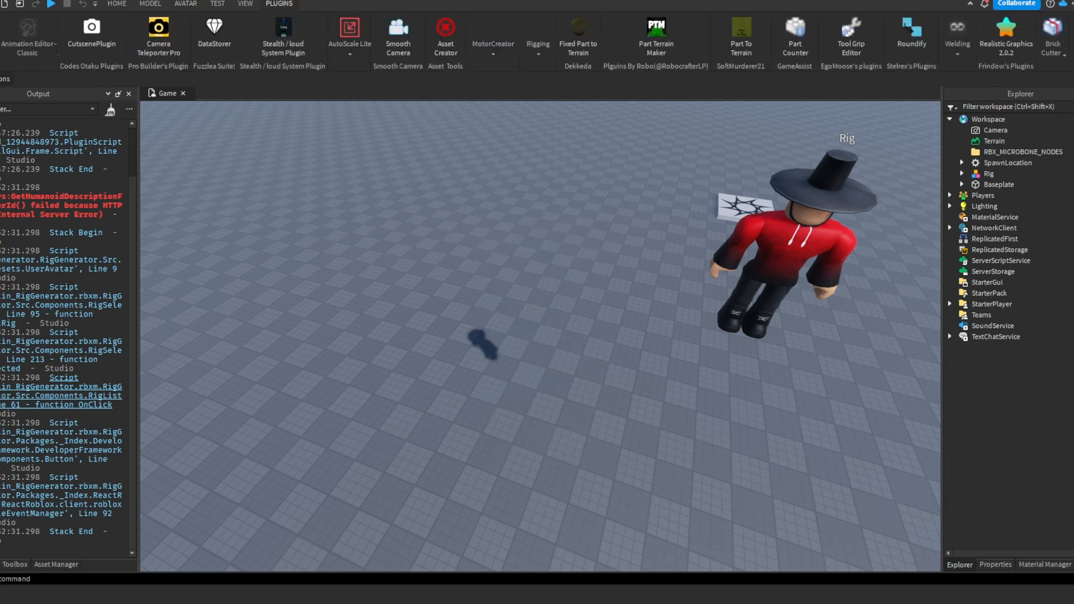
scroll(847, 27, "down", 4)
left_click(880, 36)
left_click(872, 96)
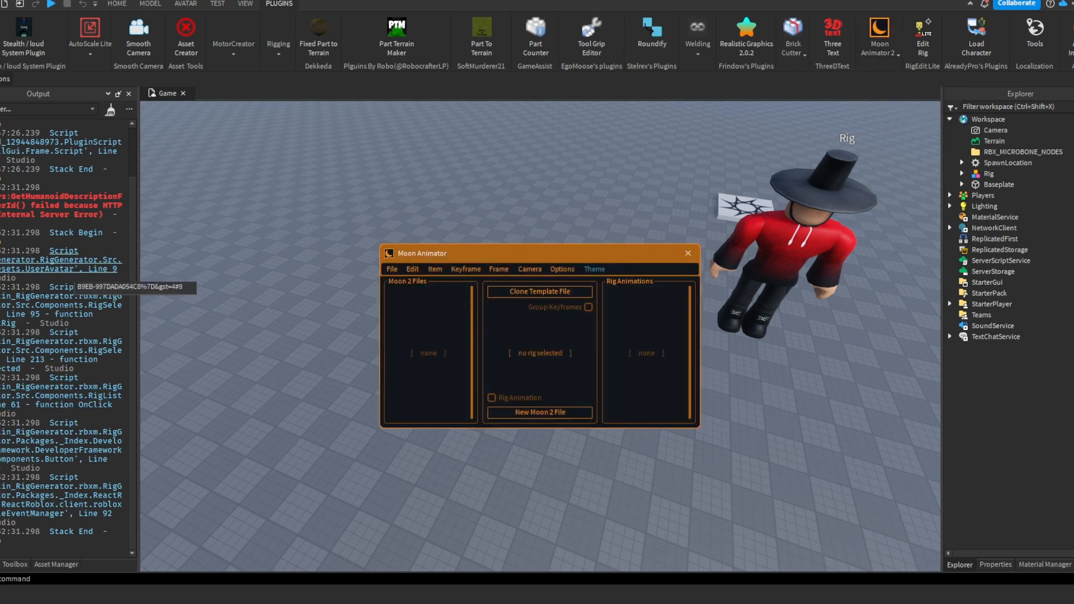
left_click_drag(584, 261, 557, 317)
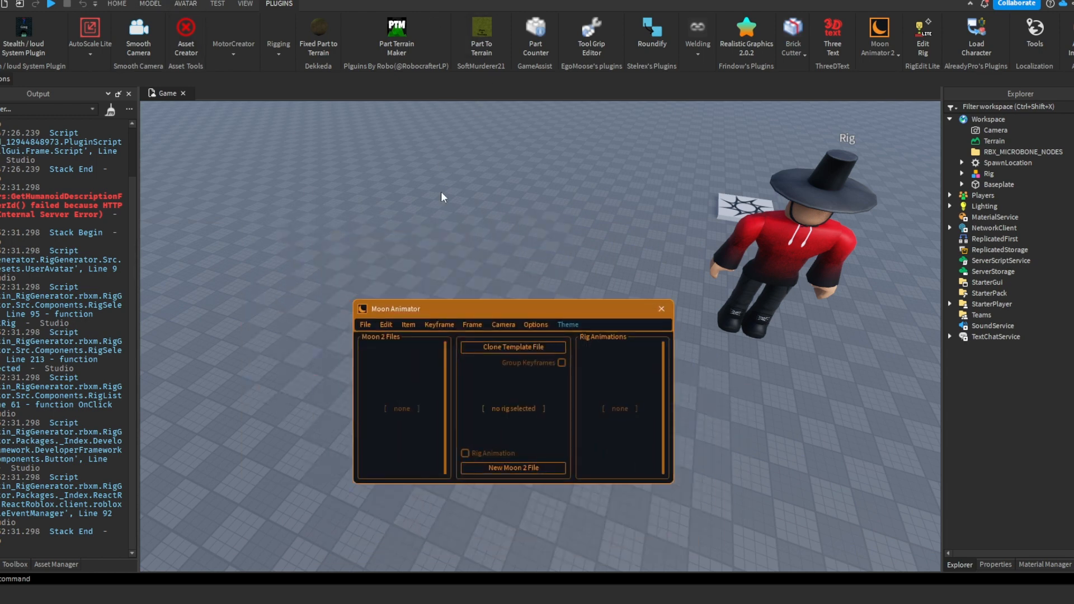
left_click(536, 468)
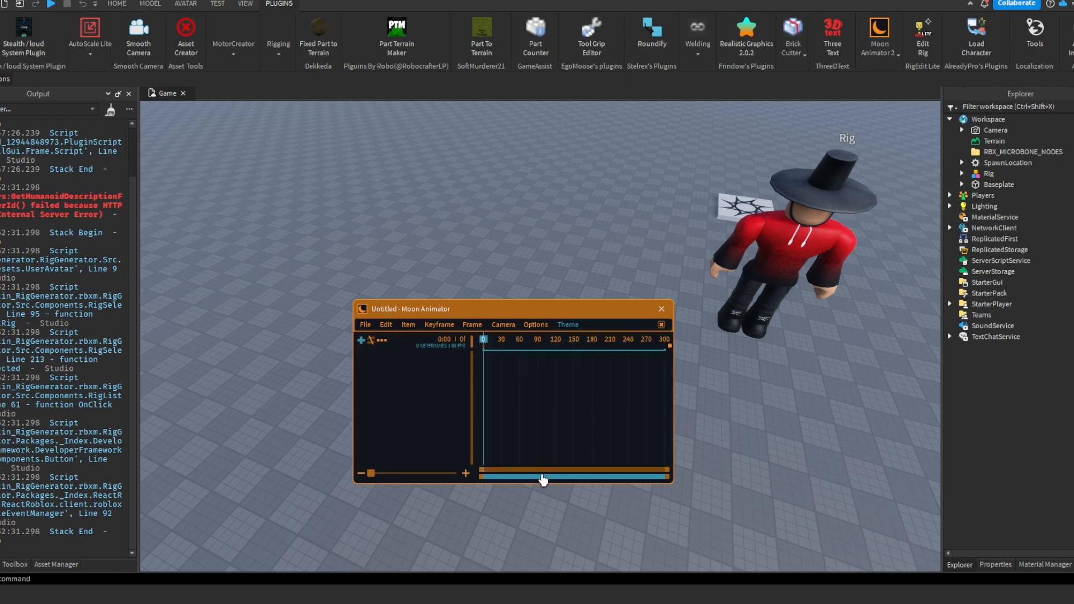
left_click(662, 309)
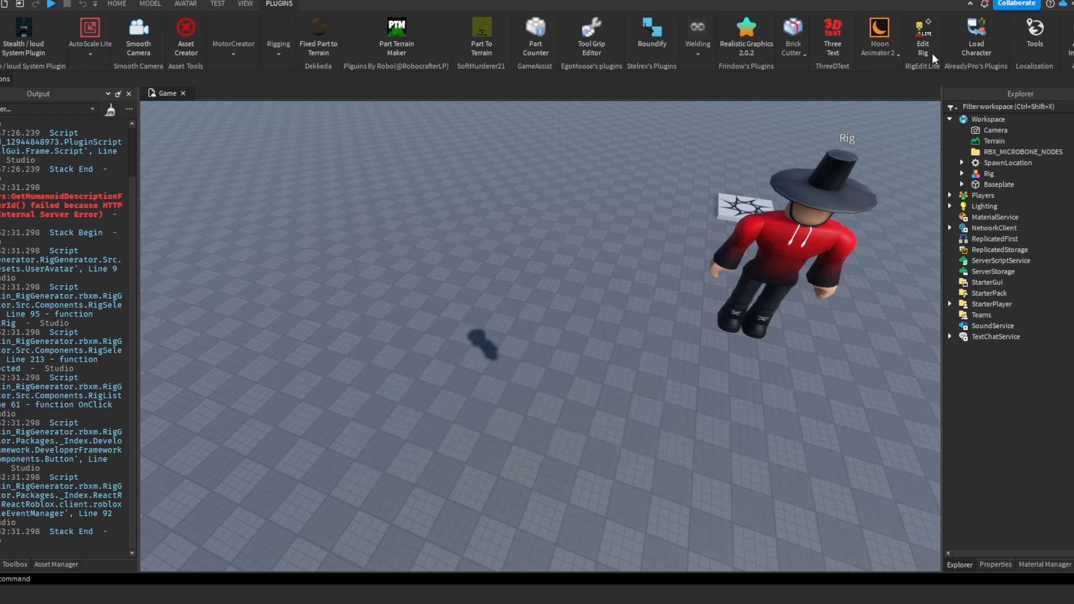
Insert the preset account's character with the Original rig option using Moon Animator's Character Inserter, and close the inserter
left_click(894, 52)
left_click(903, 119)
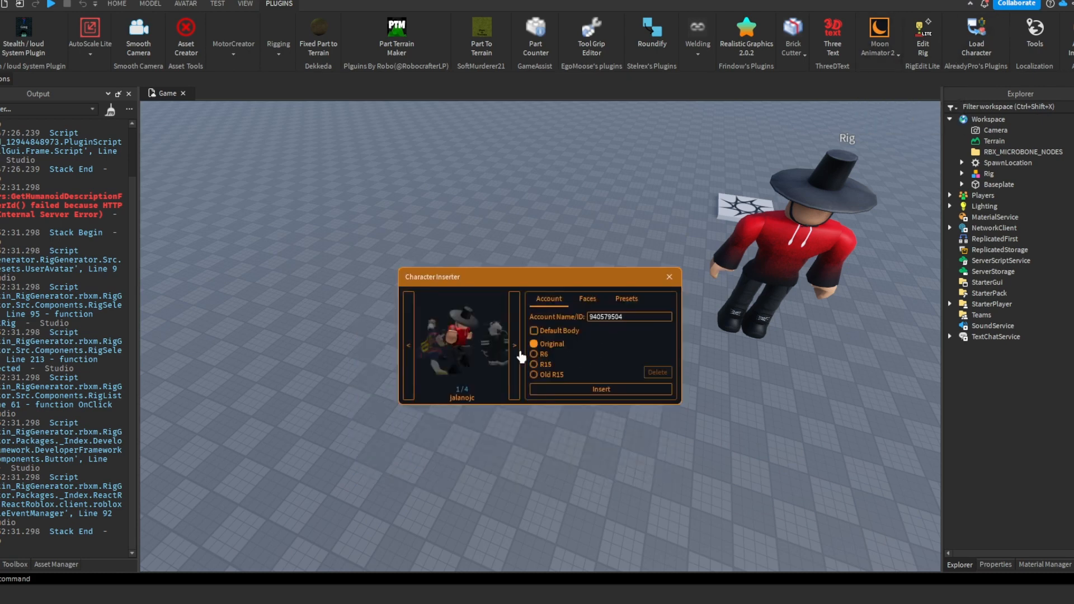
left_click(591, 391)
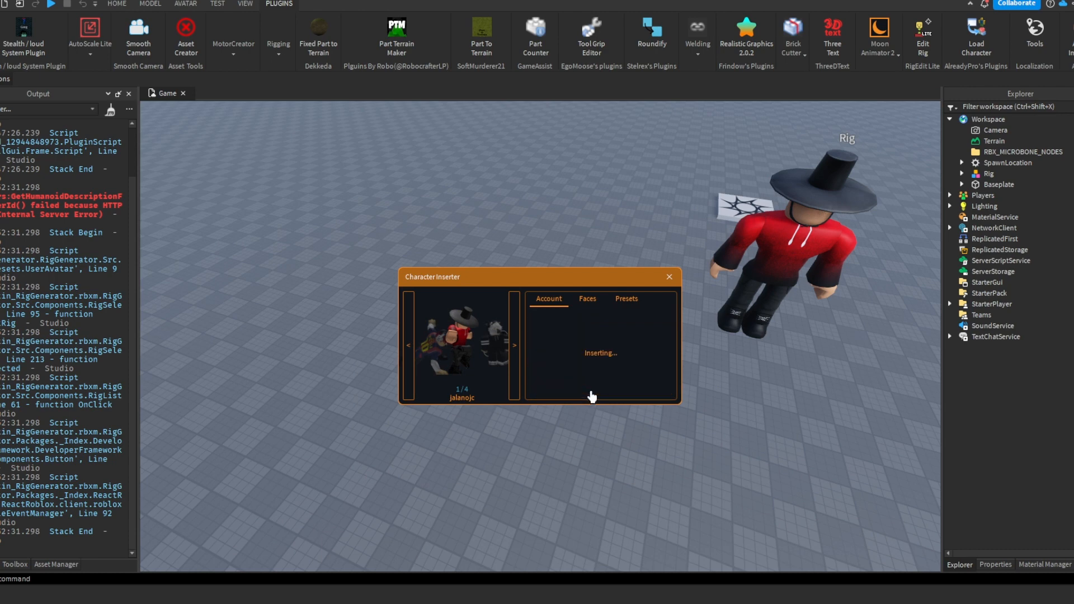
left_click(670, 278)
Examine the generated rig and the inserted character side by side, comparing their torsos, arms and hands up close
left_click_drag(568, 359, 697, 492)
left_click_drag(722, 207, 648, 489)
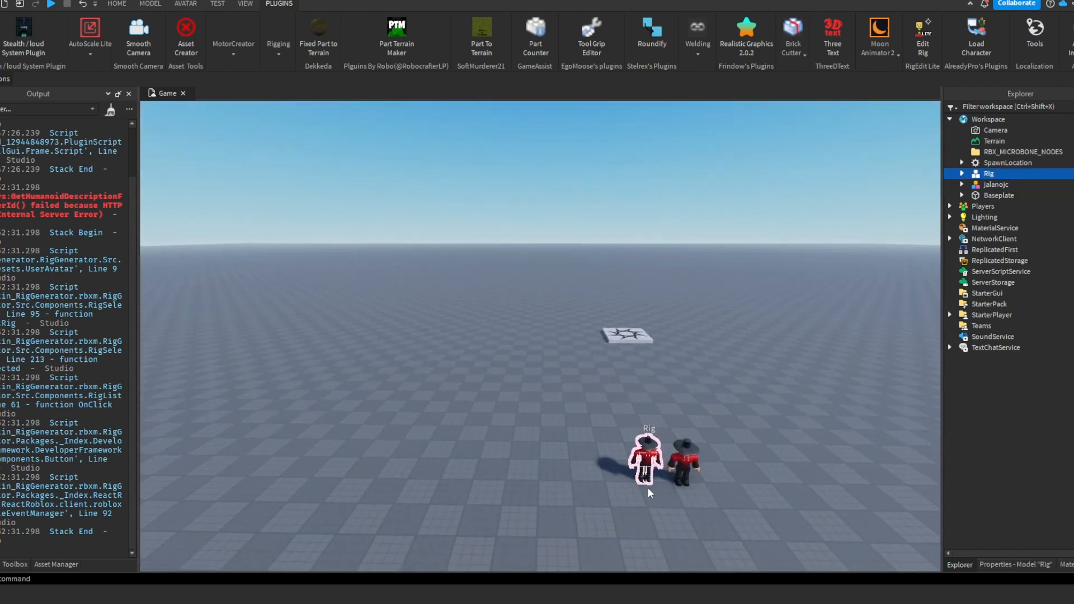
left_click(693, 489)
right_click_drag(695, 489, 695, 488)
key("w")
key("w")
key("s")
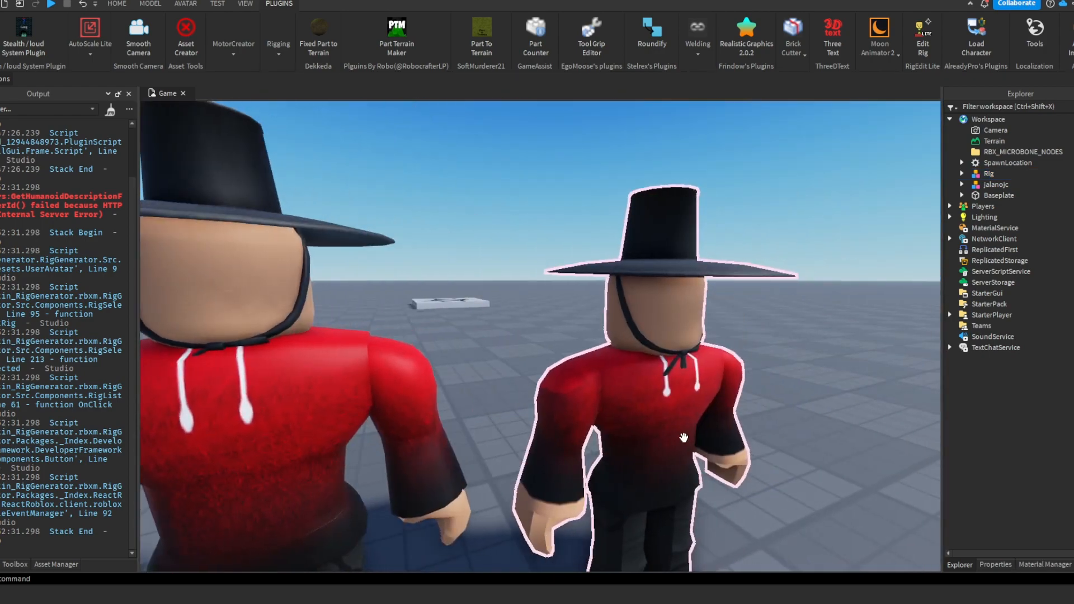
key("s")
right_click_drag(684, 438, 571, 342)
key("w")
key("w")
key("s")
key("w")
key("d")
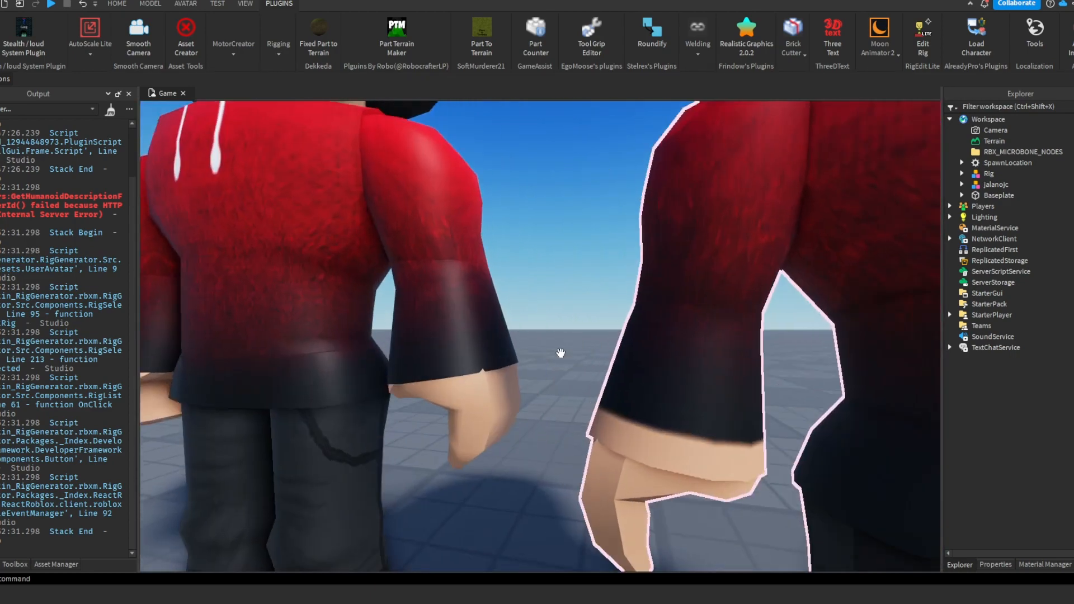
Expand the R15 rig's hierarchy and examine its head, left foot, left hand, left lower arm and left upper arm parts
left_click(398, 276)
key("s")
key("a")
left_click(962, 173)
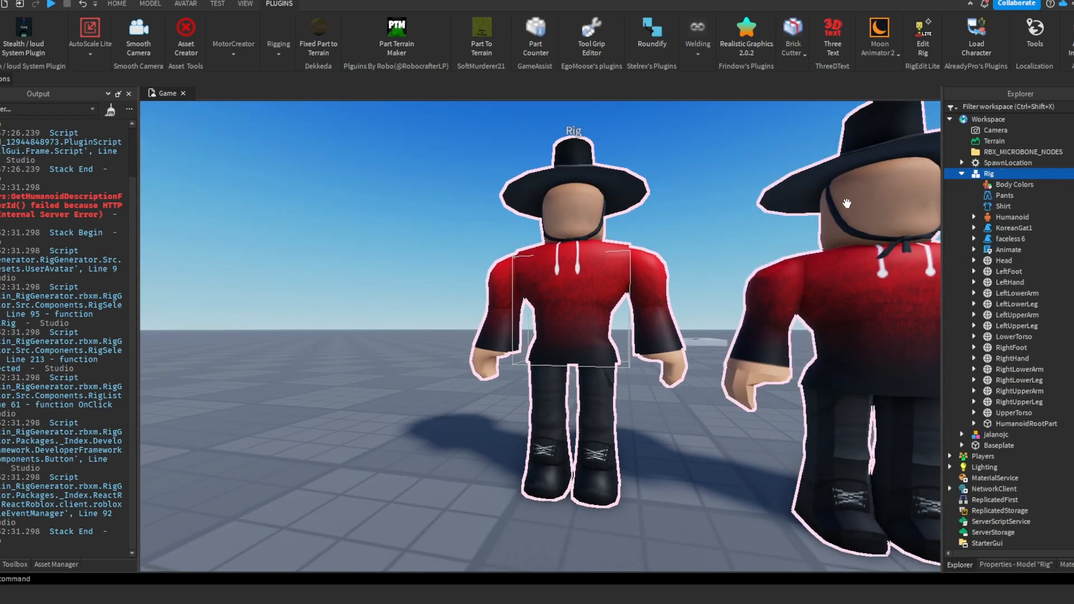
key("w")
left_click(1004, 260)
key("s")
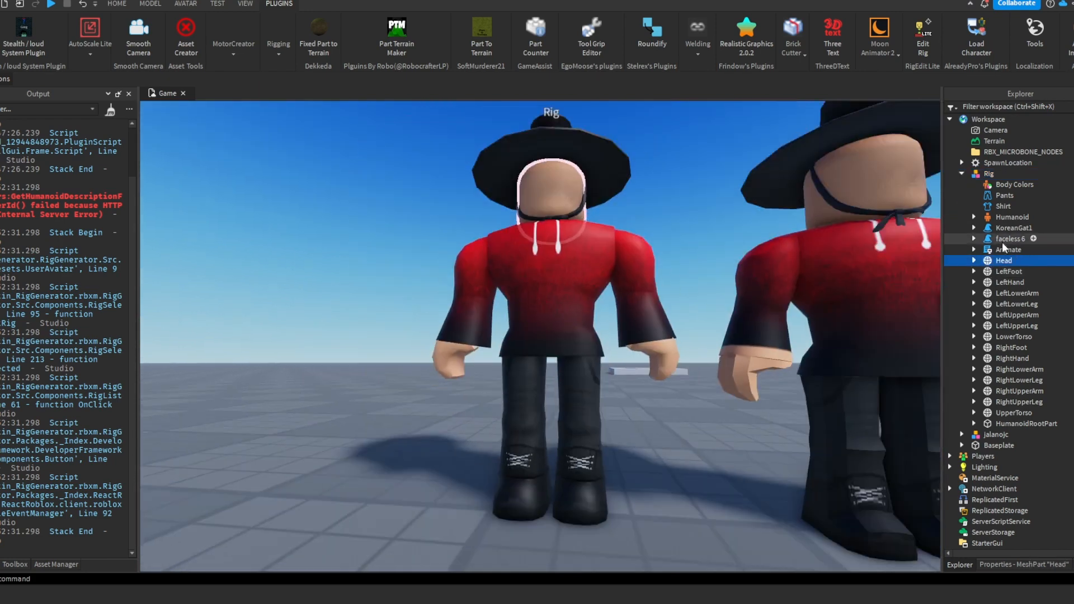
left_click(1013, 272)
left_click(1012, 281)
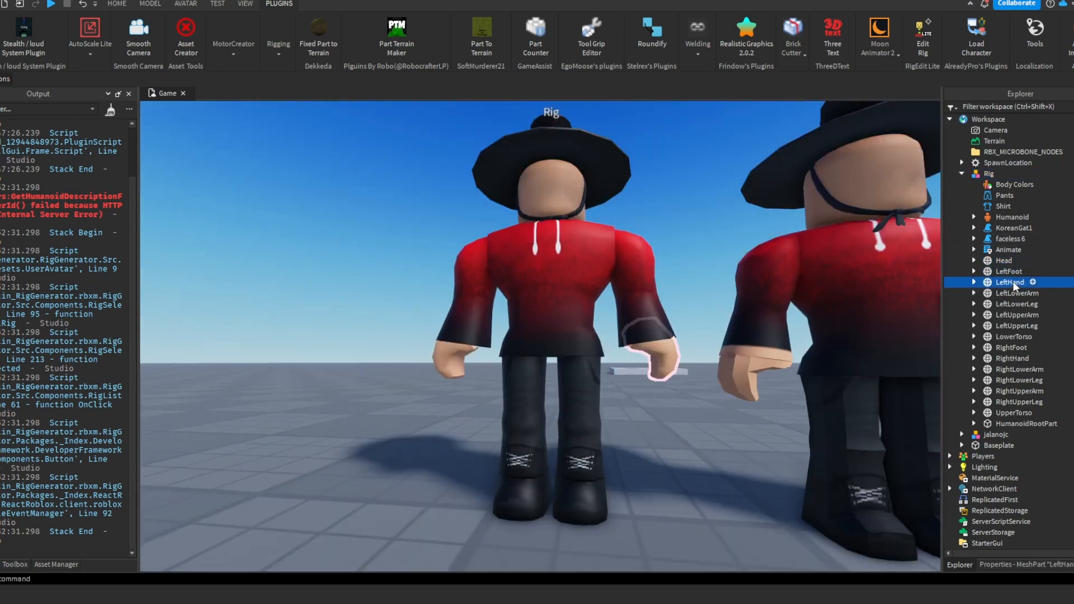
left_click(1014, 292)
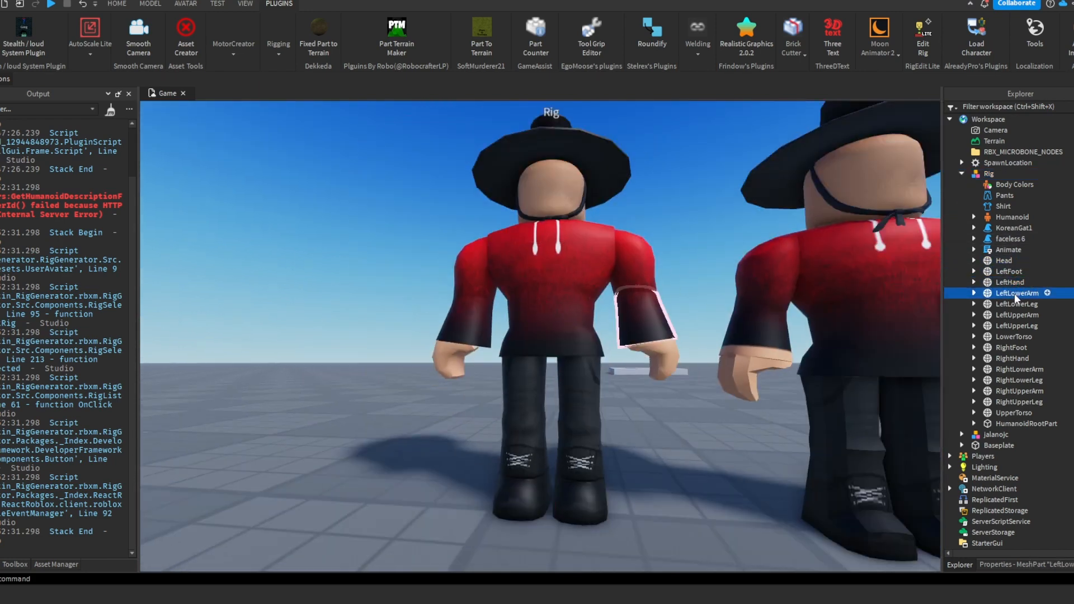
left_click(1015, 304)
left_click(1018, 318)
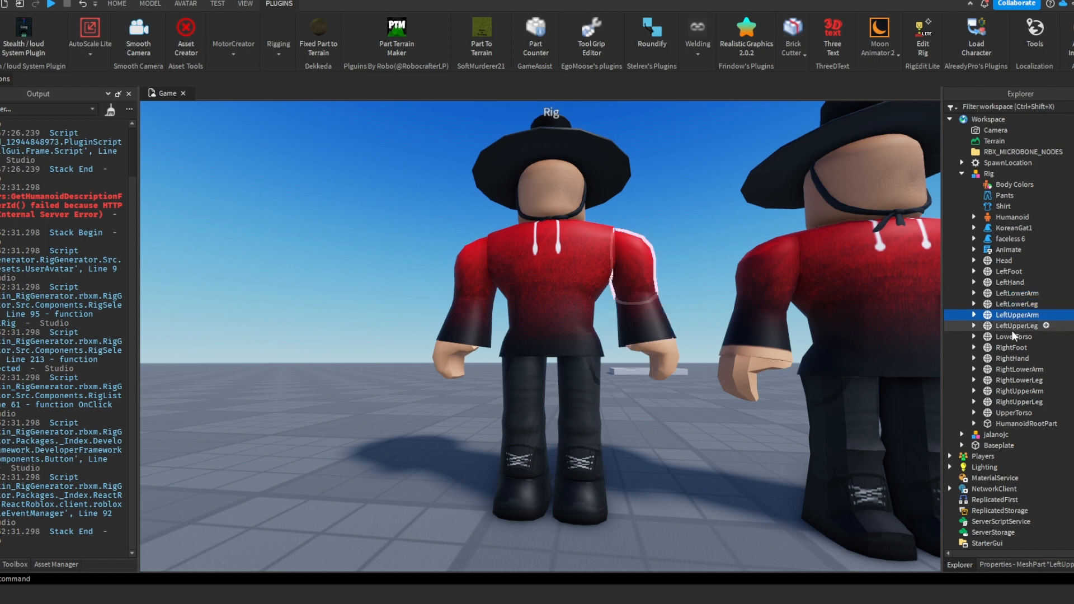
Expand the inserted R6 character's hierarchy and examine its left arm, left leg and right arm parts
left_click(748, 489)
key("s")
key("d")
left_click(438, 348)
key("w")
key("a")
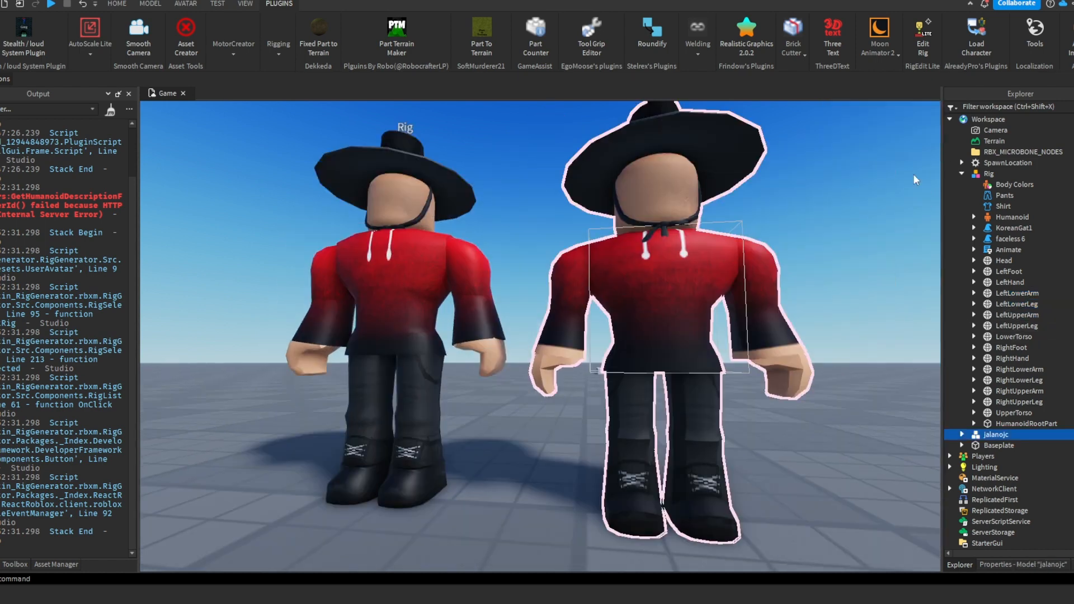
left_click(963, 174)
left_click(962, 185)
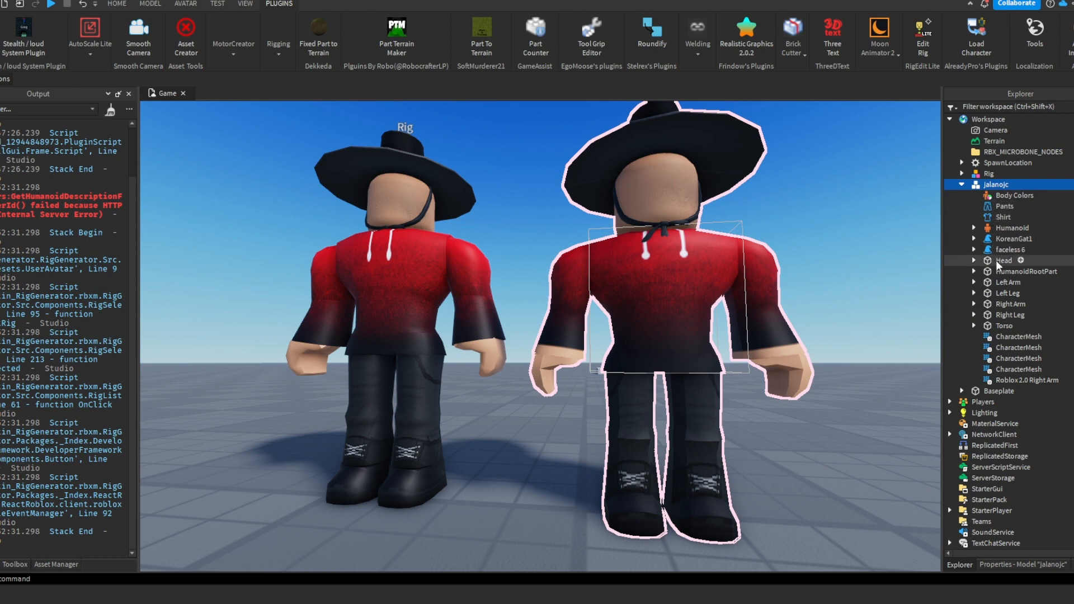
left_click(1002, 282)
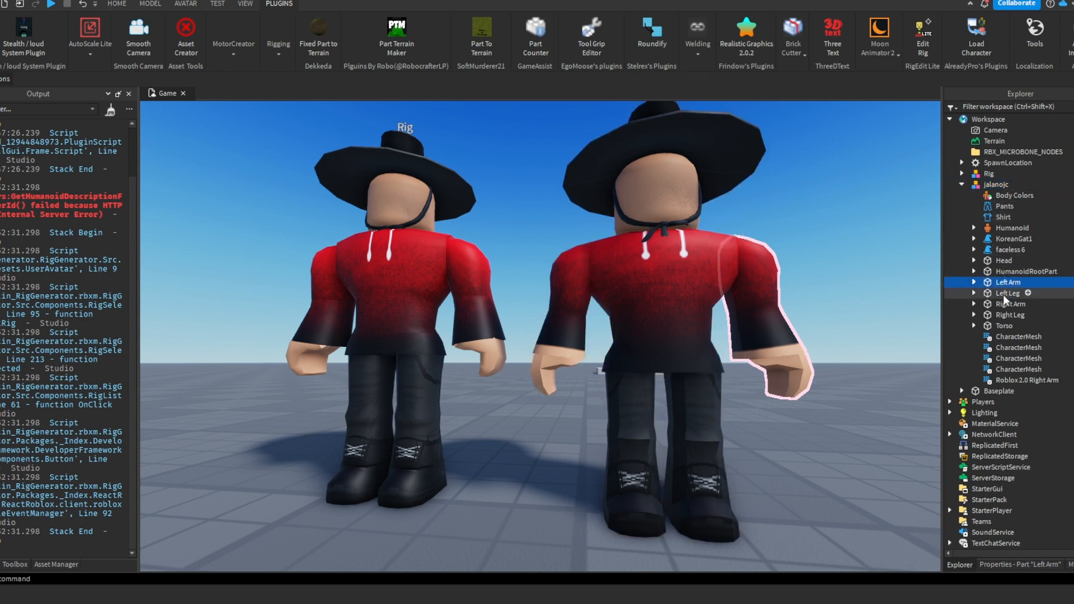
left_click(1002, 294)
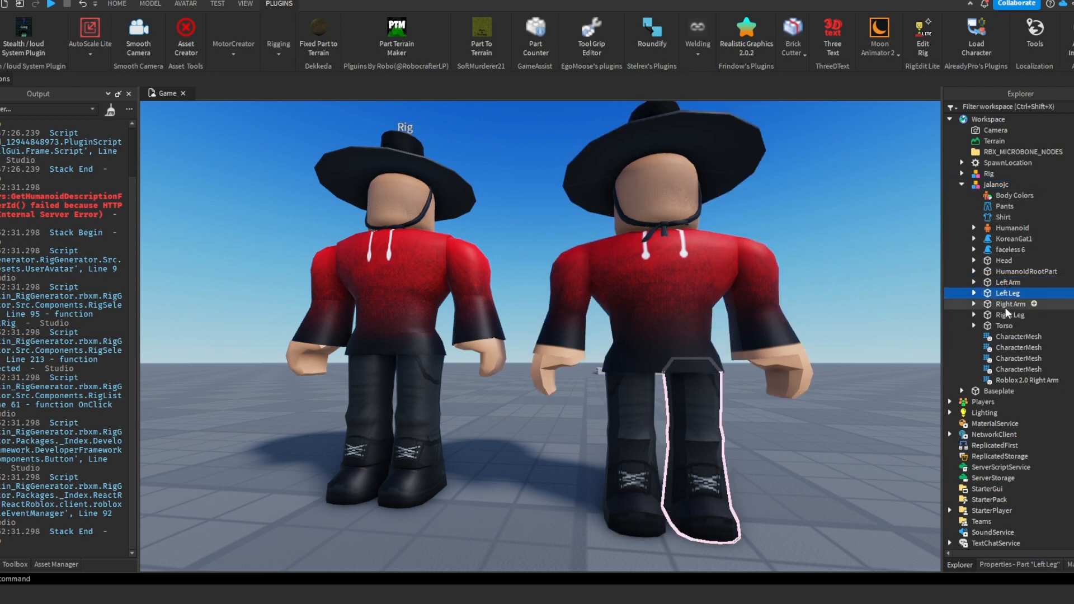
left_click(1005, 306)
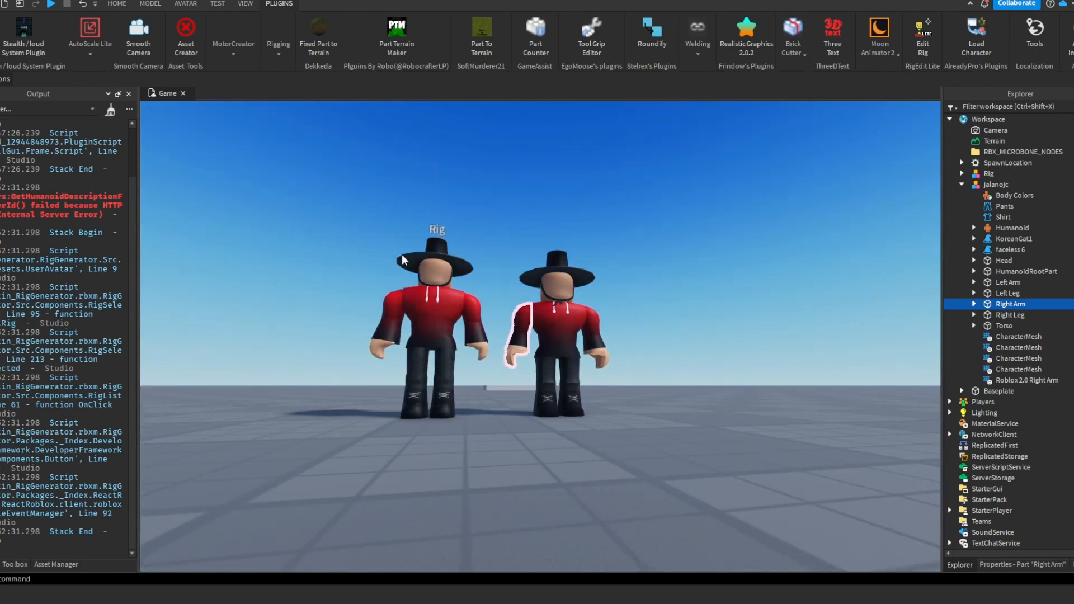
Compare both characters' overall build from several distances, and collapse the inserted character's hierarchy
scroll(624, 299, "up", 4)
left_click(612, 266)
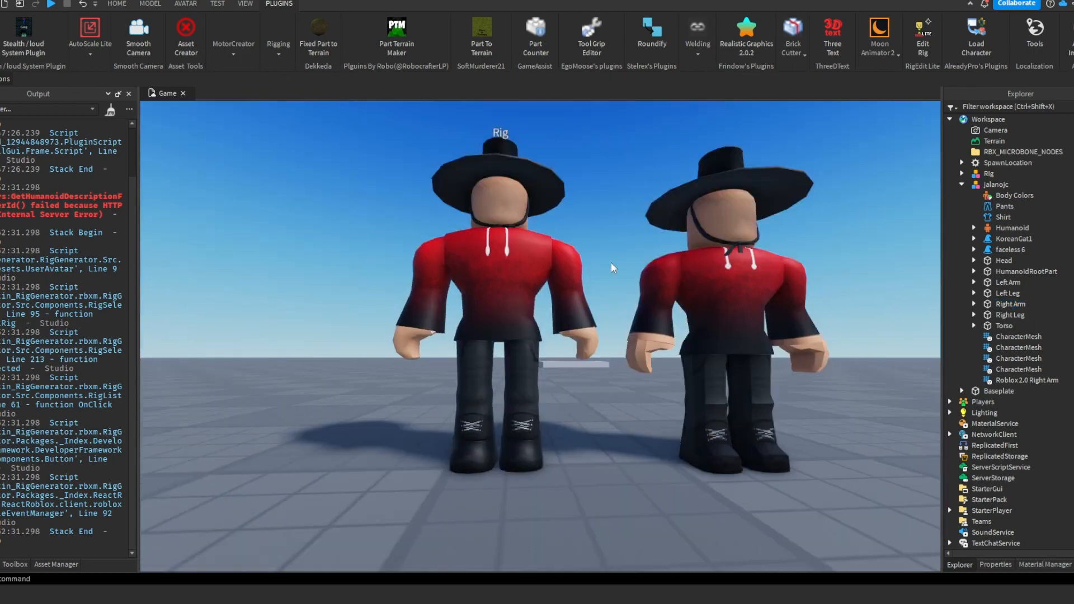
left_click(630, 268)
scroll(631, 268, "down", 5)
scroll(486, 237, "up", 5)
right_click_drag(486, 236, 488, 249)
key("s")
left_click(962, 184)
left_click(694, 237)
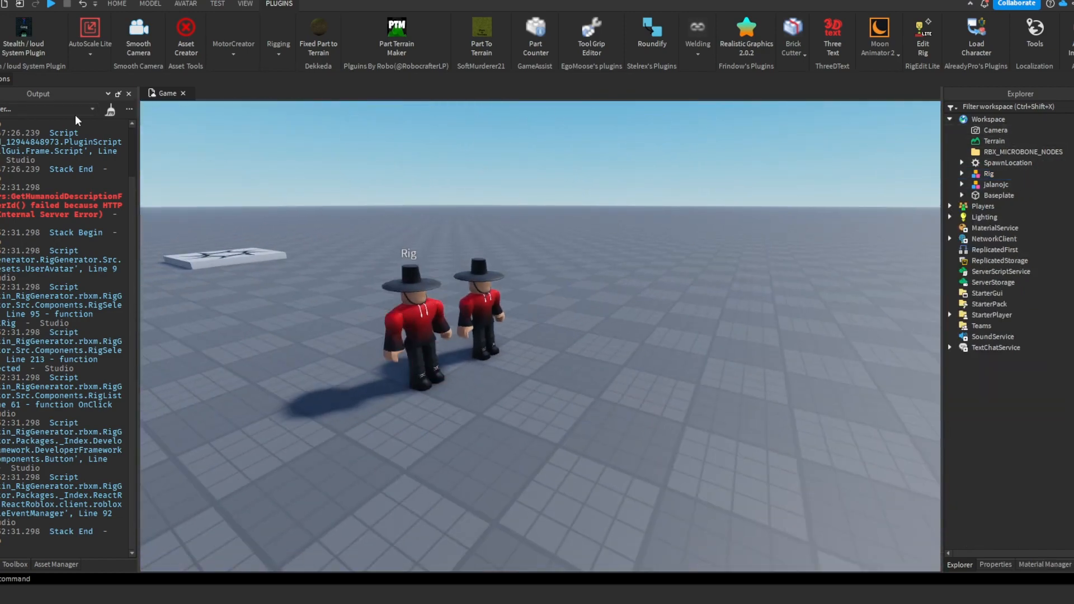
Clear all messages from the output log
left_click(111, 110)
right_click_drag(722, 293, 717, 294)
key("w")
key("d")
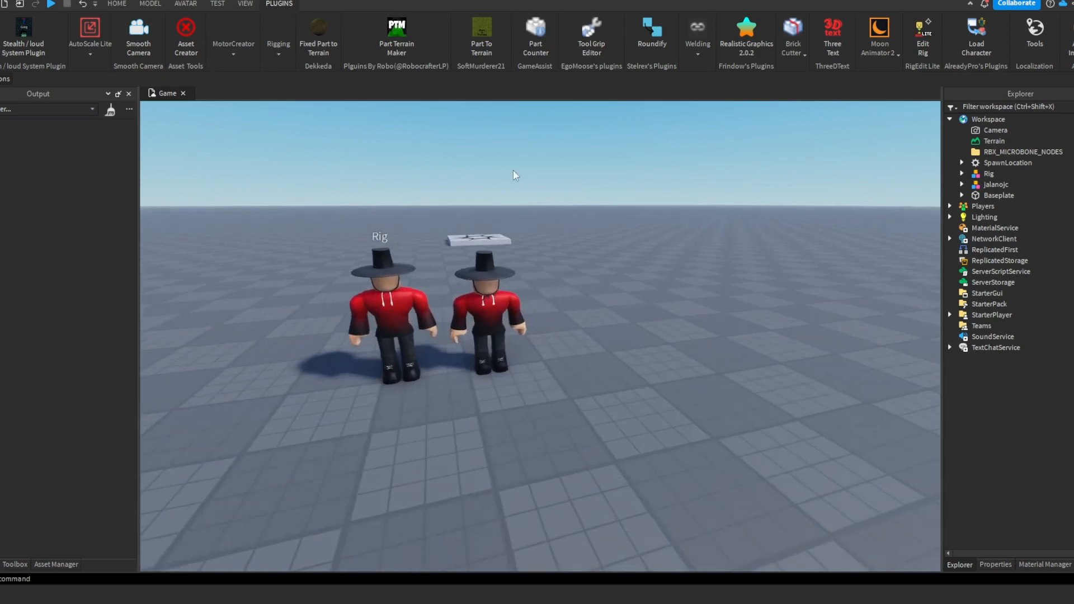
key("a")
Delete the inserted R6 character standing beside the R15 rig
left_click(193, 3)
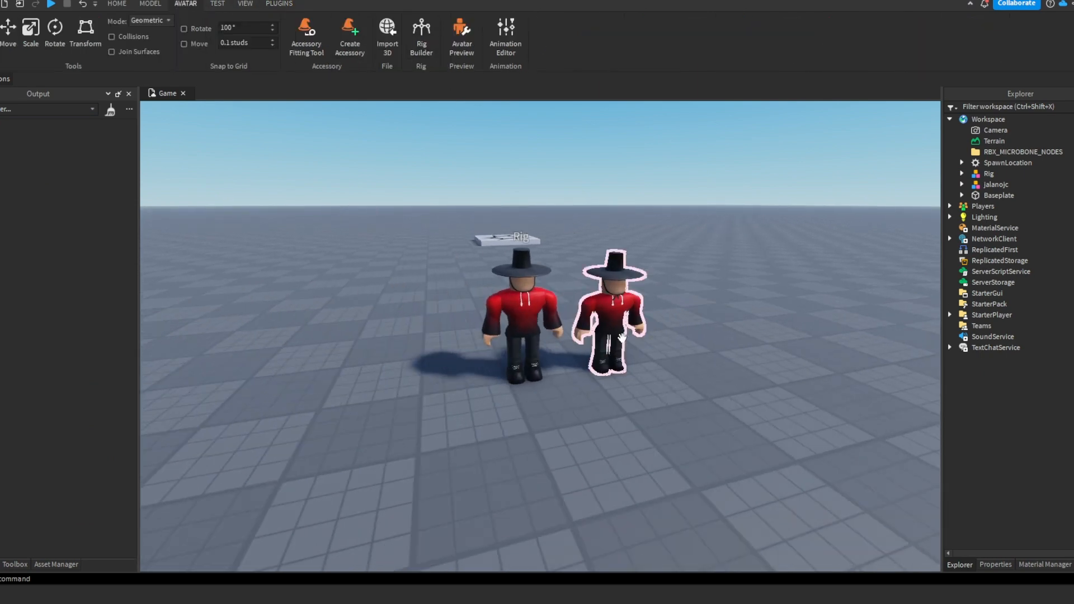
left_click(613, 313)
key("Delete")
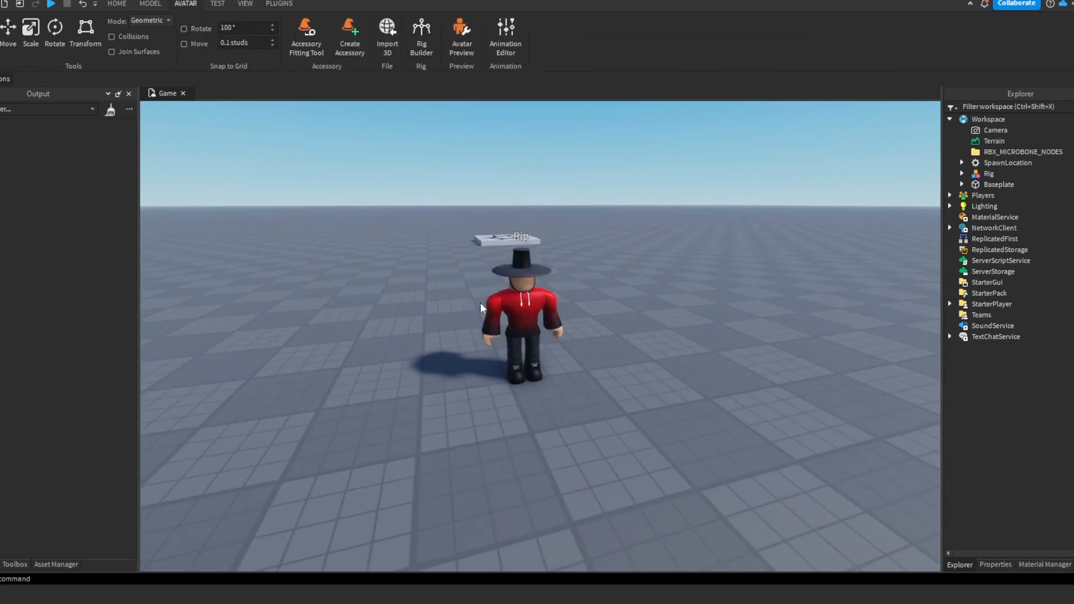
Generate an R6 block avatar with the masculine body shape using the Rig Builder, and delete it again
left_click(480, 303)
scroll(528, 441, "up", 3)
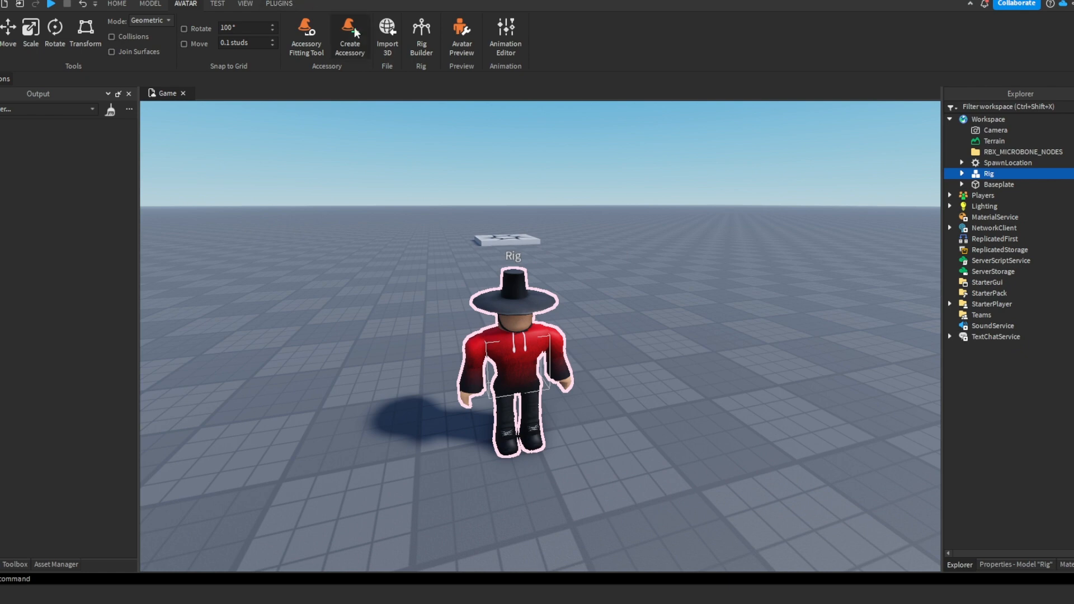
left_click(428, 35)
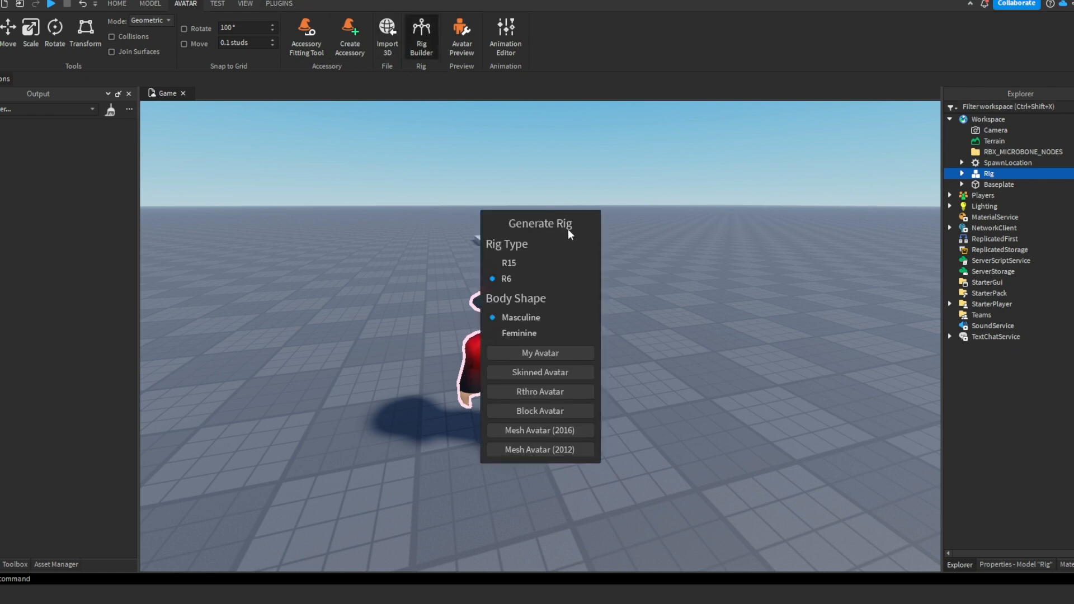
left_click(551, 411)
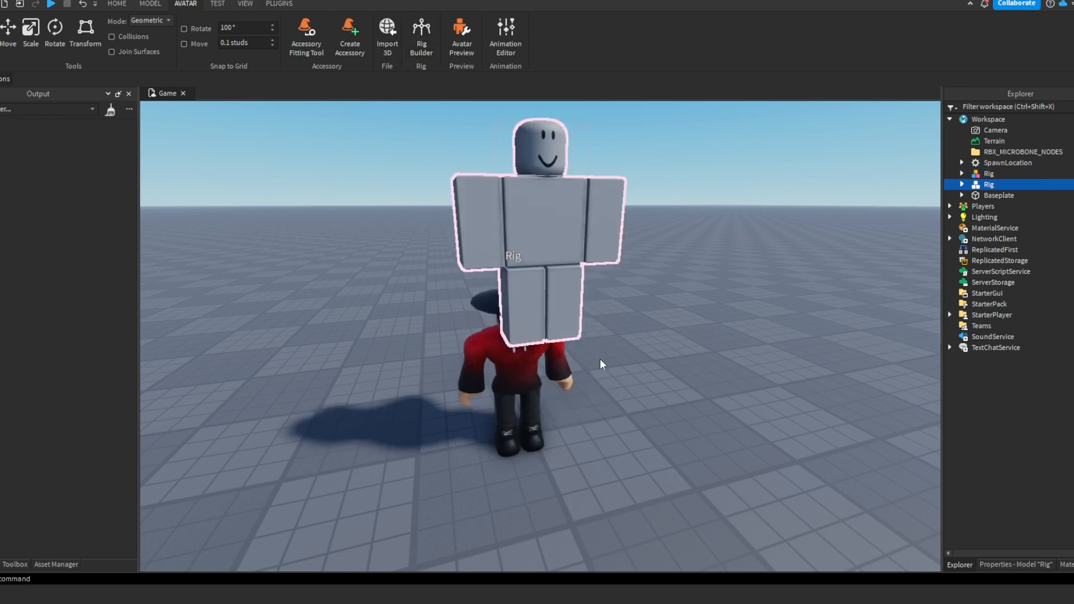
key("Delete")
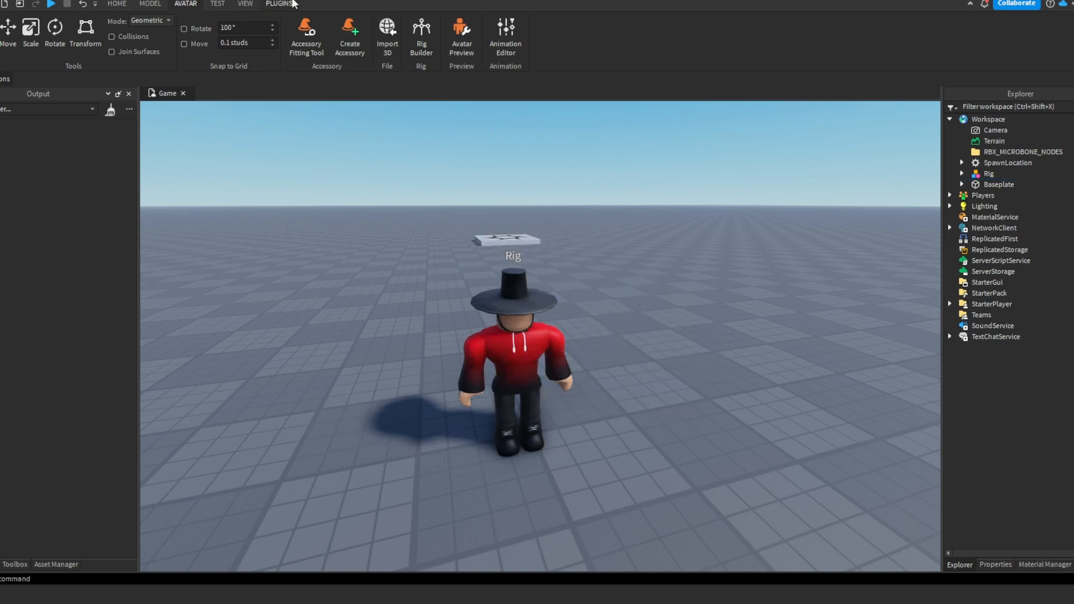
Open the Load Character plugin to view its username and spawn options, and close it
left_click(279, 4)
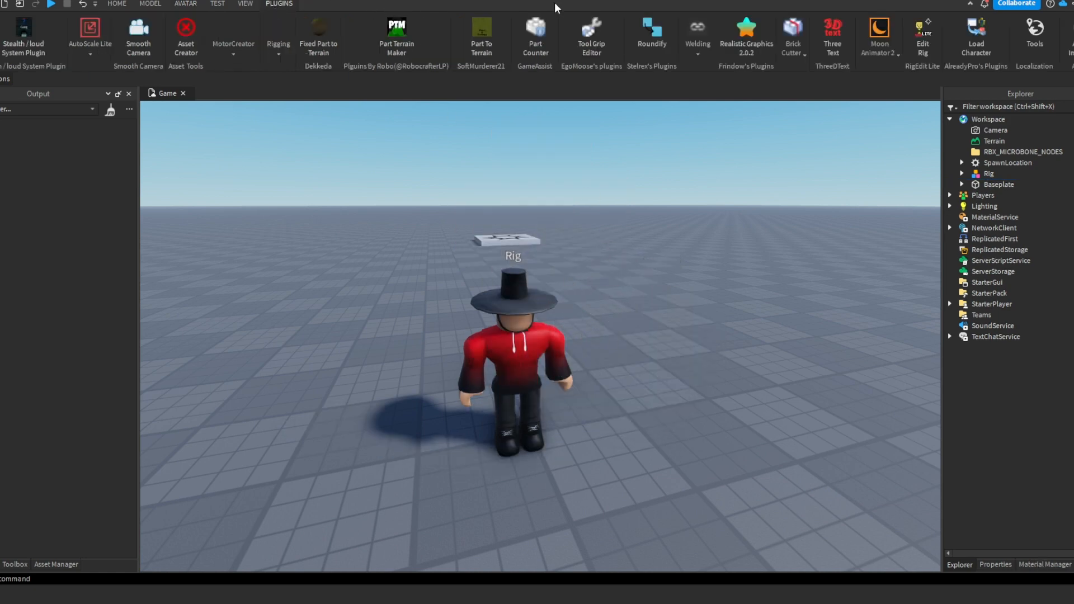
left_click(980, 45)
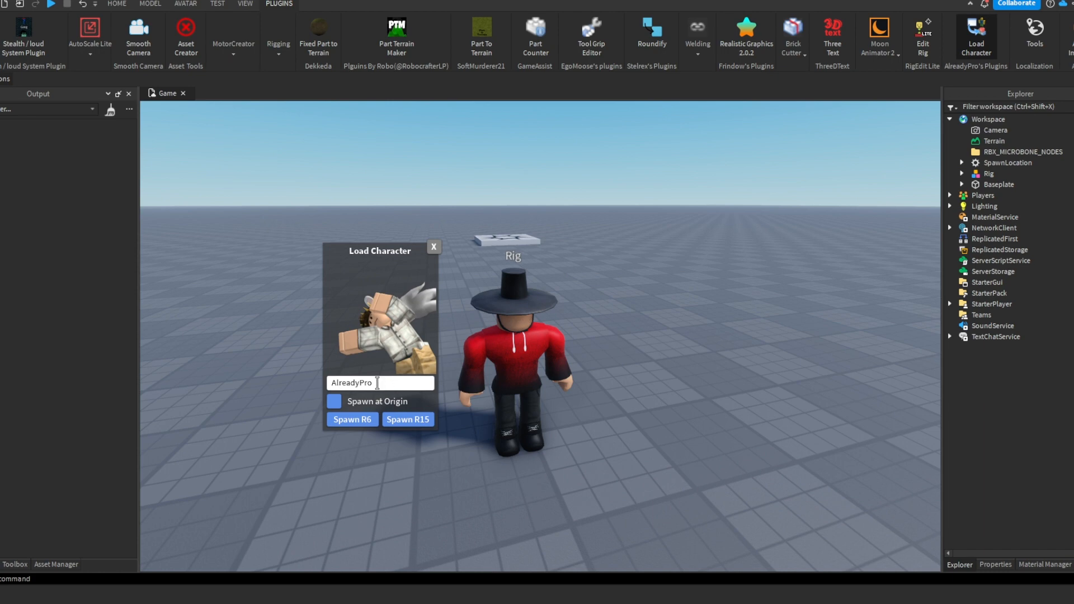
left_click(434, 247)
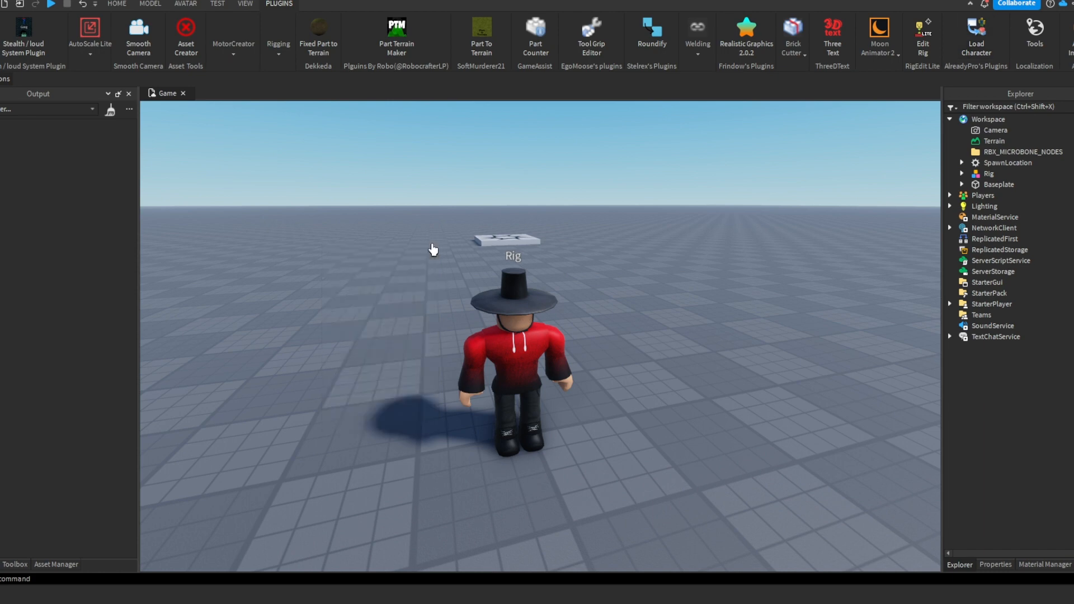
Search the Toolbox's plugins category for "load character"
left_click(24, 564)
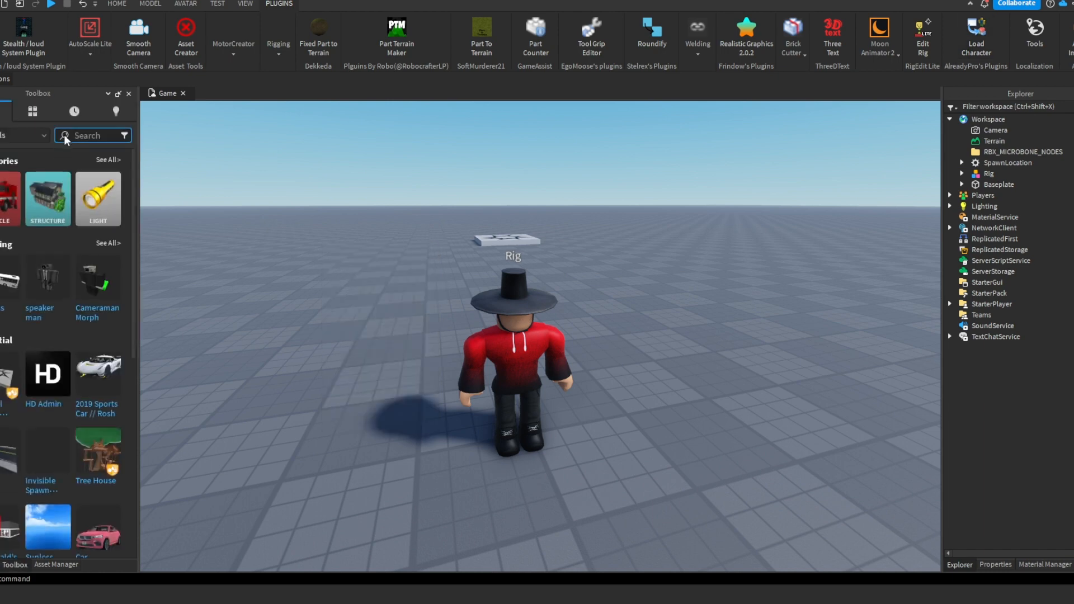
left_click(38, 139)
left_click(11, 166)
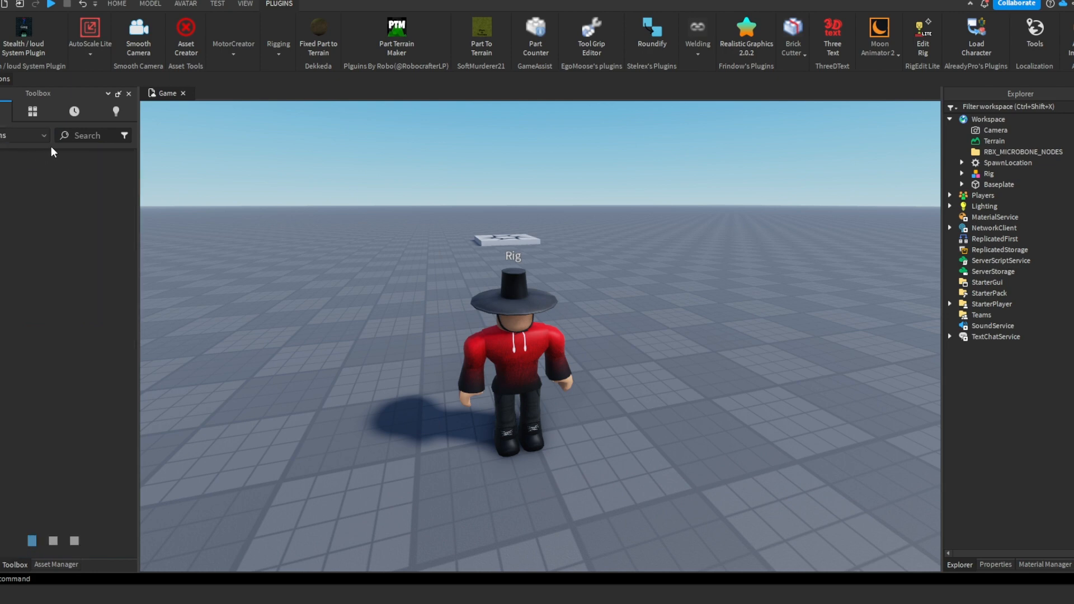
left_click(72, 137)
type("load")
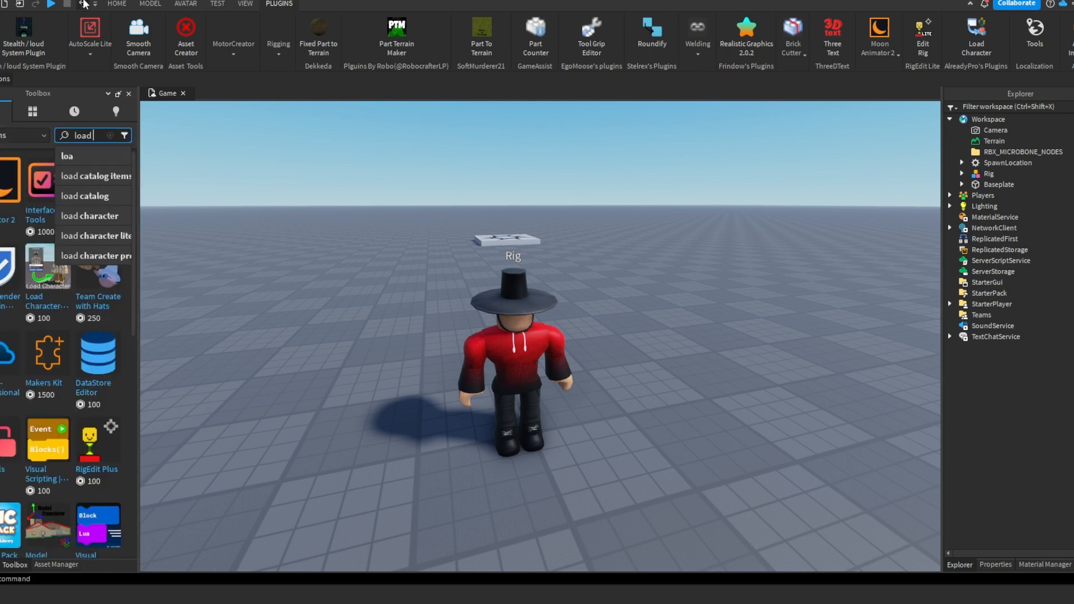
type(" character")
key("Return")
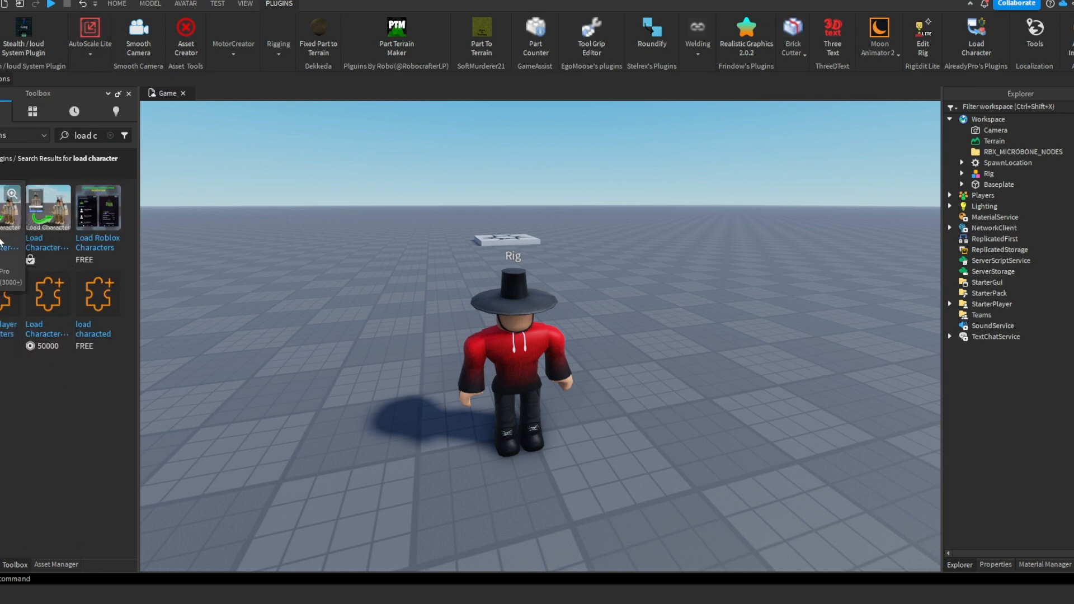
View the details of the Load Character Lite and Load Character Pro plugins, closing each one
left_click(41, 231)
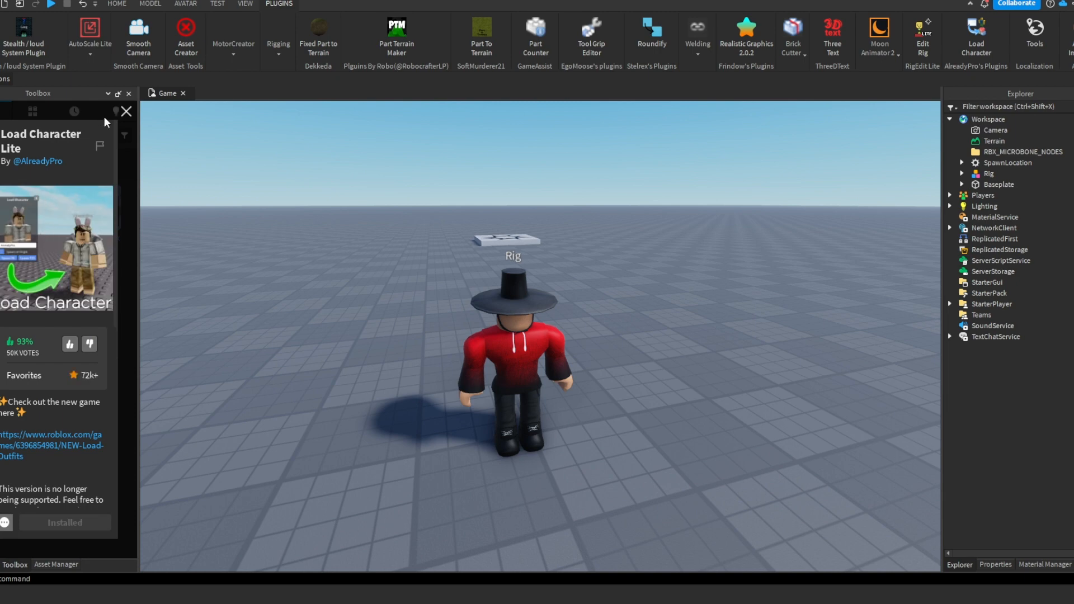
left_click(127, 111)
left_click(45, 274)
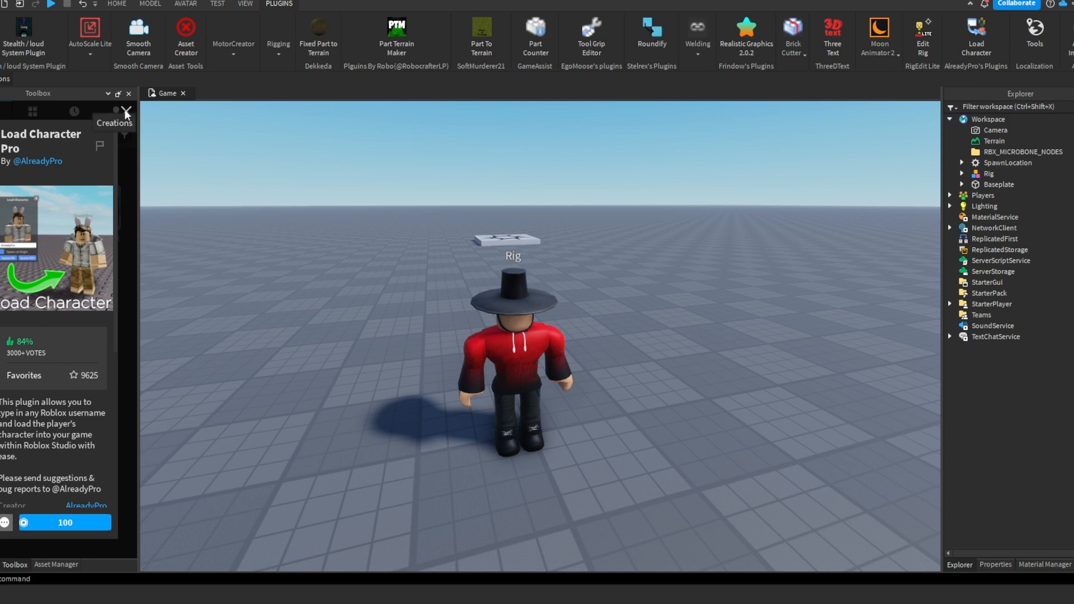
left_click(126, 112)
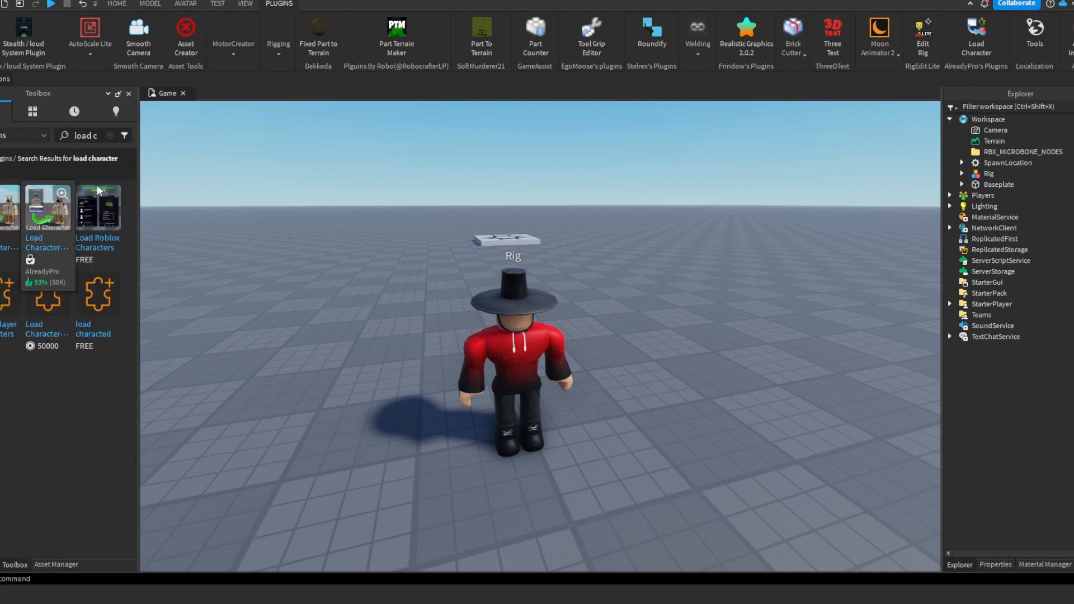
Clear the plugin search and return the Toolbox to the models category
left_click(110, 135)
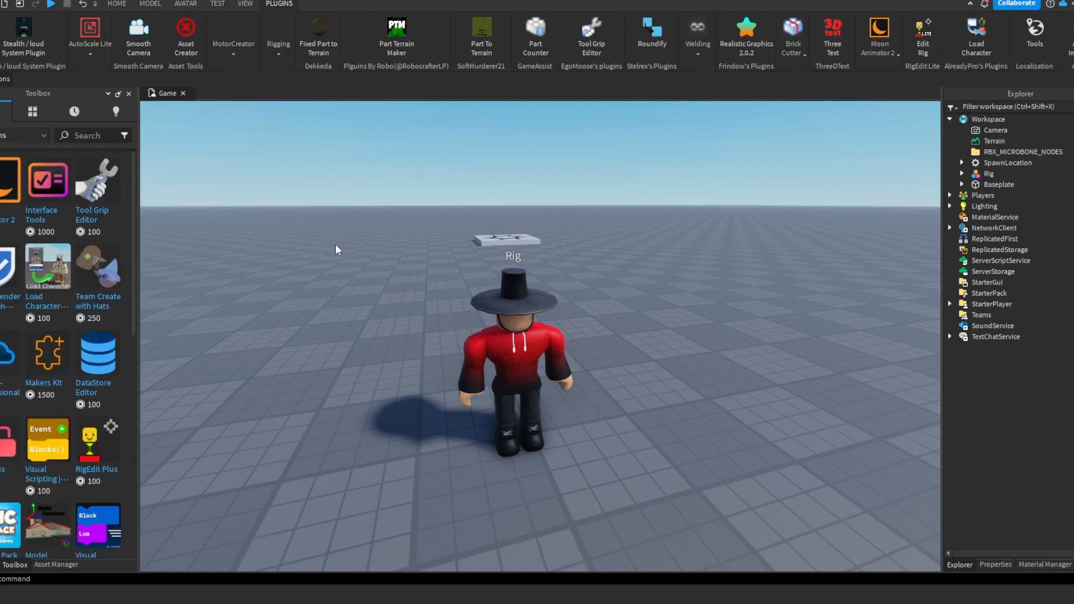
left_click(12, 136)
left_click(7, 151)
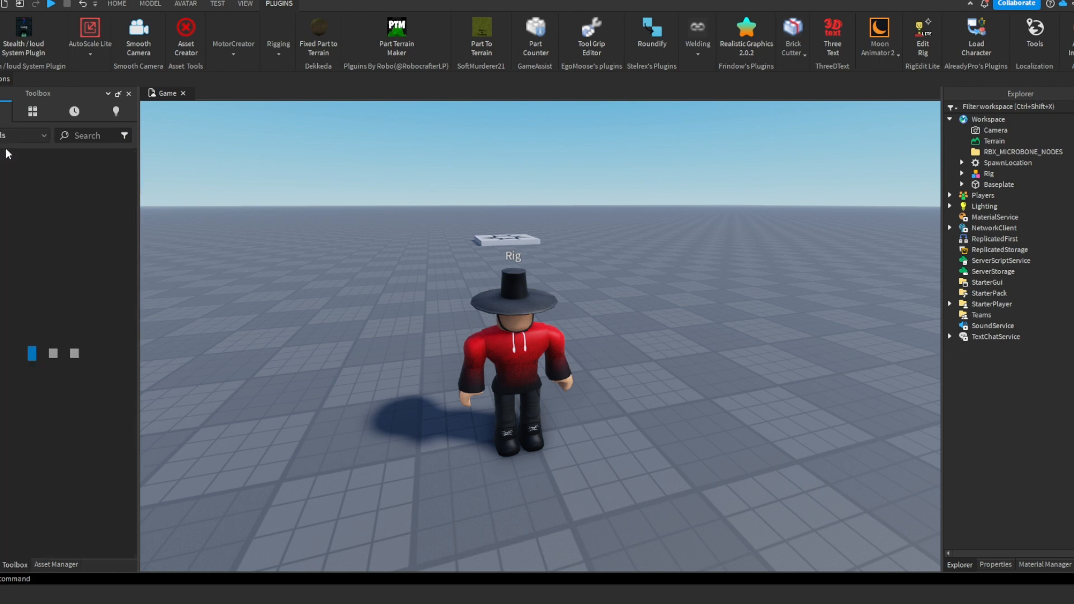
Enter the player's username in the Load Character plugin and enable Spawn at Origin
right_click_drag(654, 241, 623, 210)
scroll(625, 215, "down", 4)
left_click(976, 34)
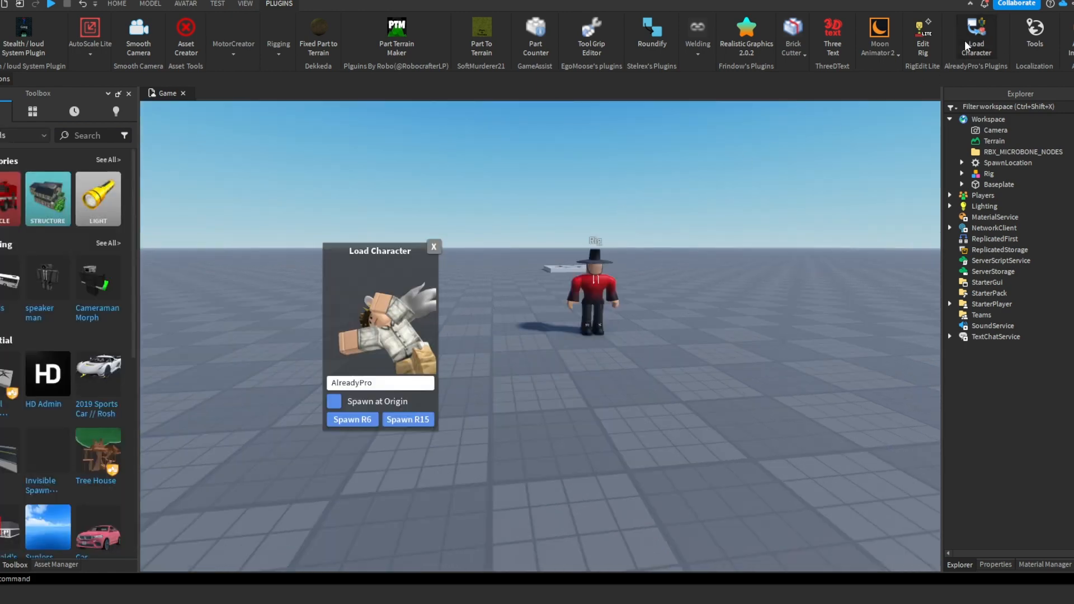
double_click(376, 383)
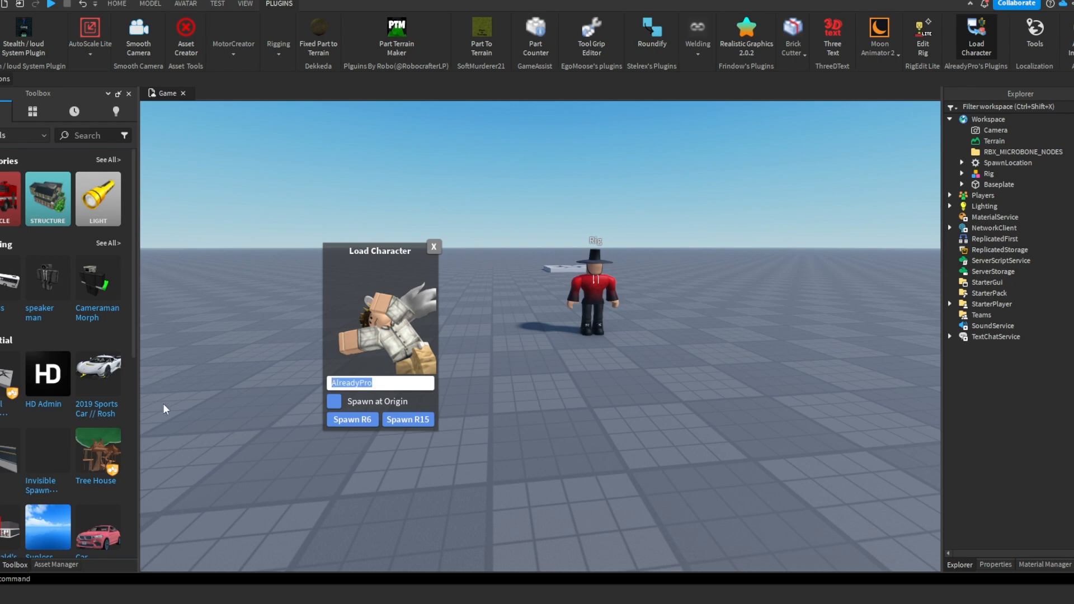
key("BackSpace")
type("dkflash12")
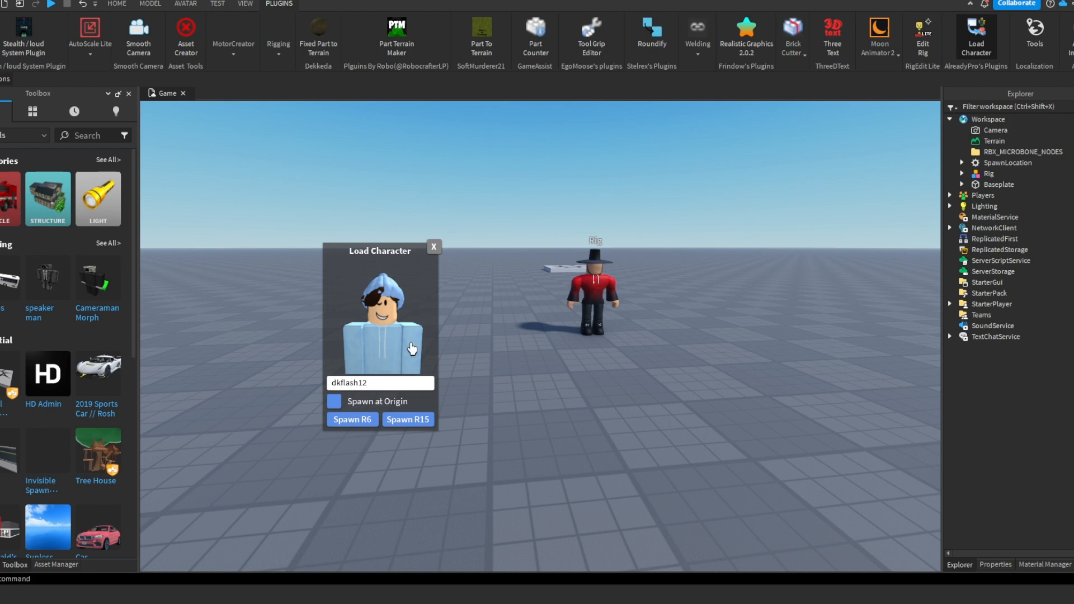
right_click_drag(488, 303, 473, 334)
left_click(333, 403)
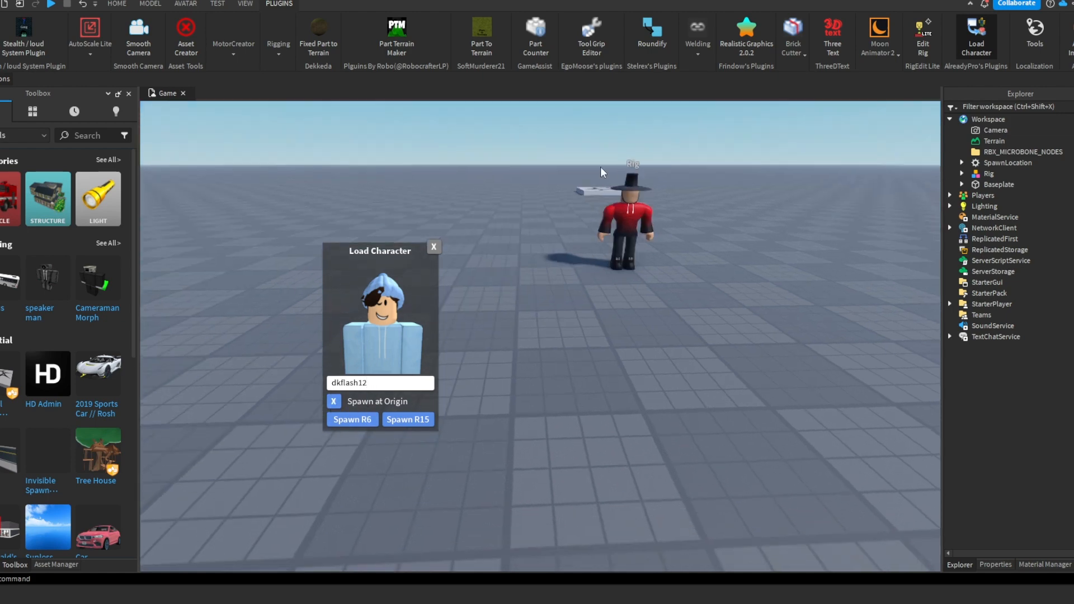
Spawn the entered player's character as an R6 rig at the origin, and close the Load Character plugin
scroll(599, 167, "up", 5)
scroll(599, 167, "up", 2)
scroll(472, 379, "down", 3)
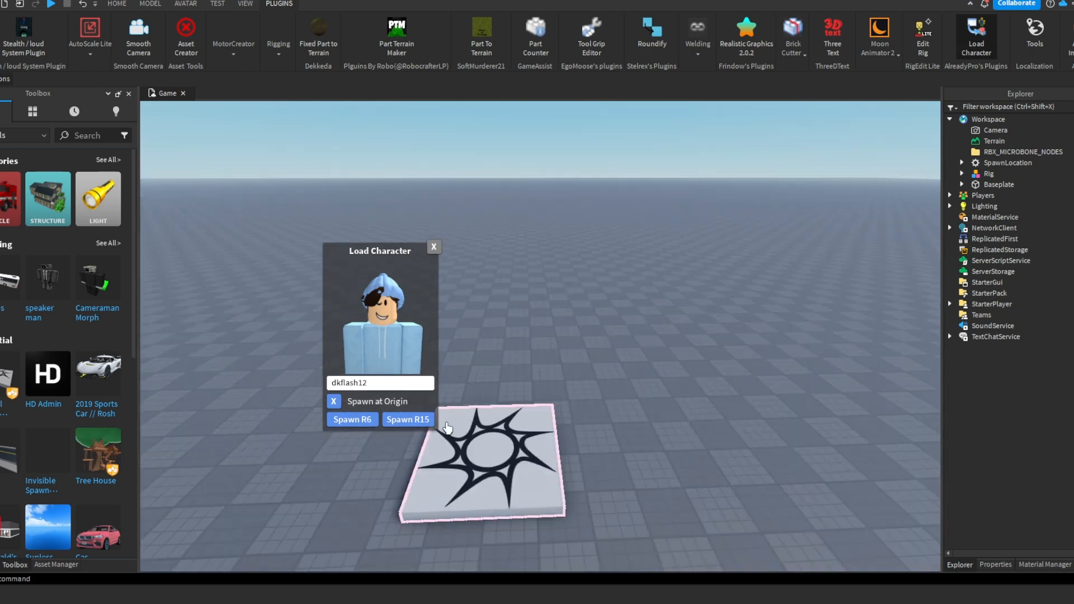
right_click_drag(541, 404, 542, 404)
scroll(541, 404, "up", 3)
right_click_drag(451, 413, 450, 414)
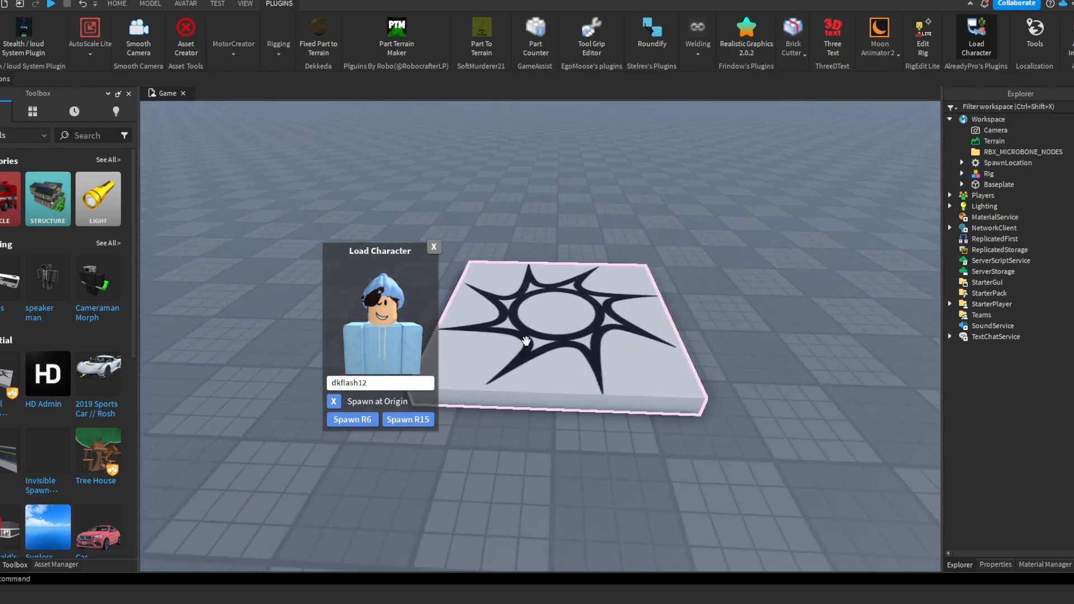
right_click_drag(525, 342, 526, 341)
scroll(526, 341, "down", 4)
right_click_drag(649, 351, 649, 351)
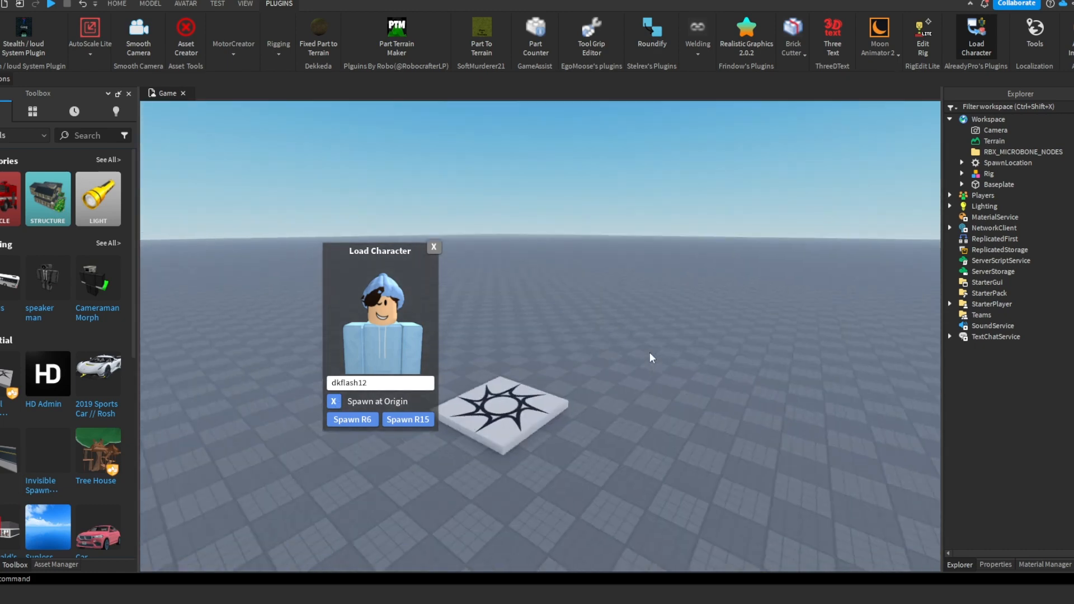
left_click(369, 420)
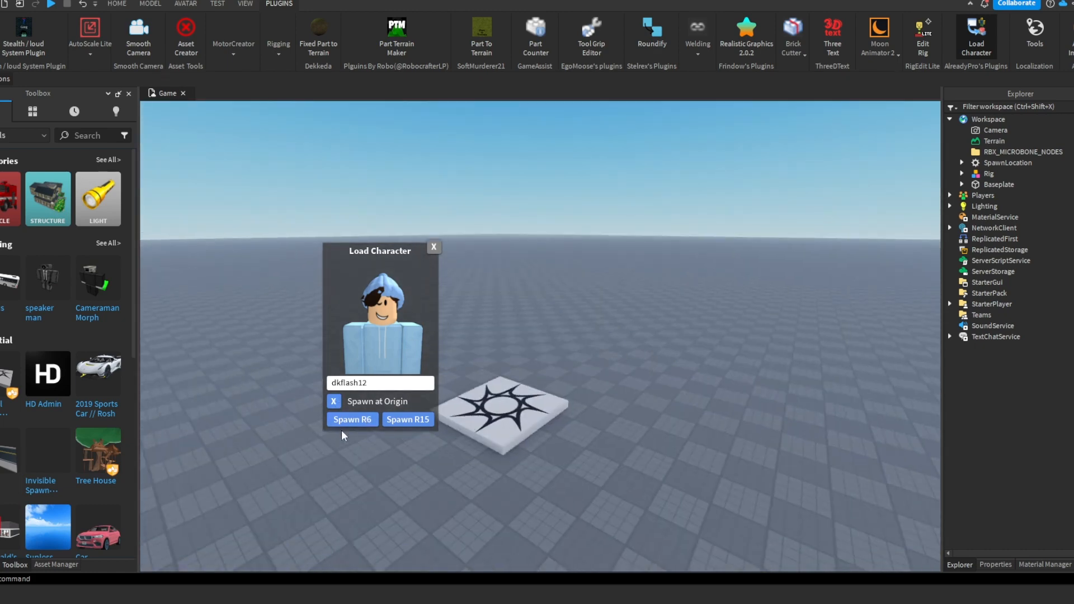
left_click(434, 247)
scroll(580, 343, "up", 5)
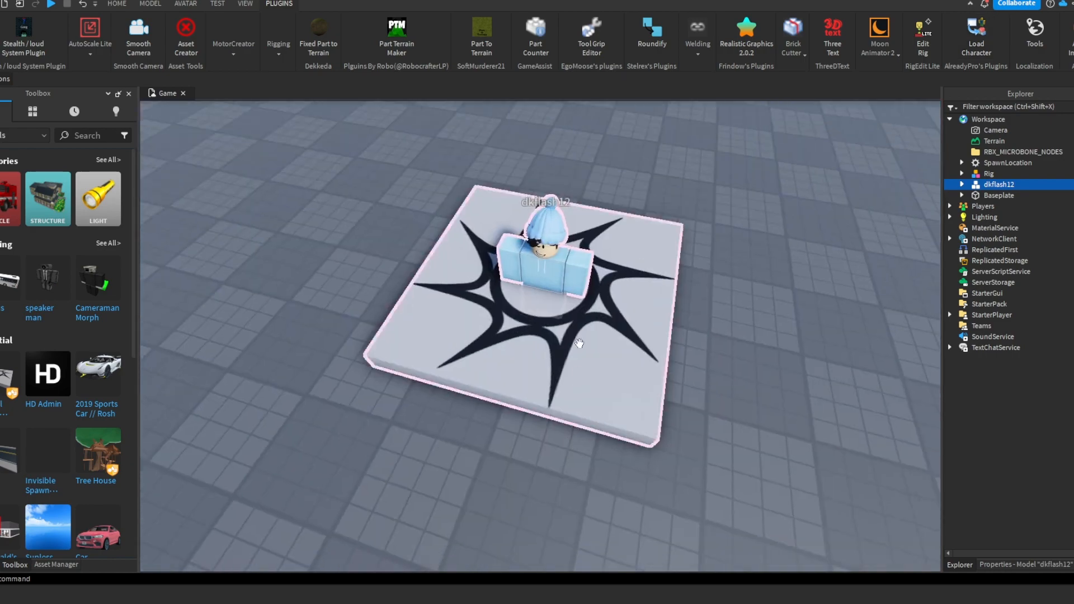
Delete the R6 character standing on the spawn location, and reopen the Load Character plugin before closing it
left_click_drag(570, 273, 548, 295)
right_click_drag(546, 301, 546, 301)
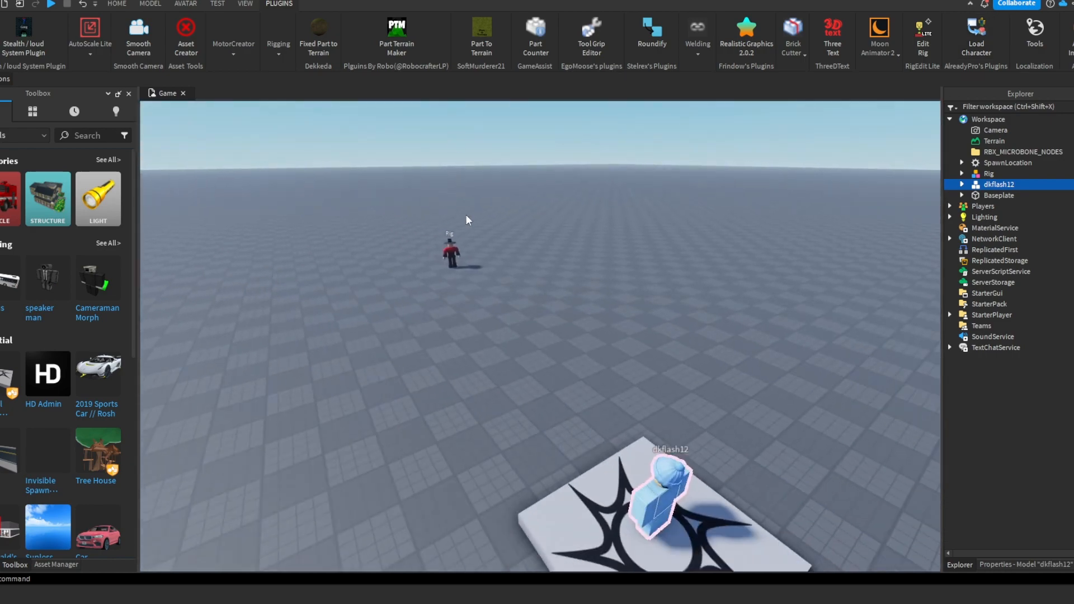
key("Delete")
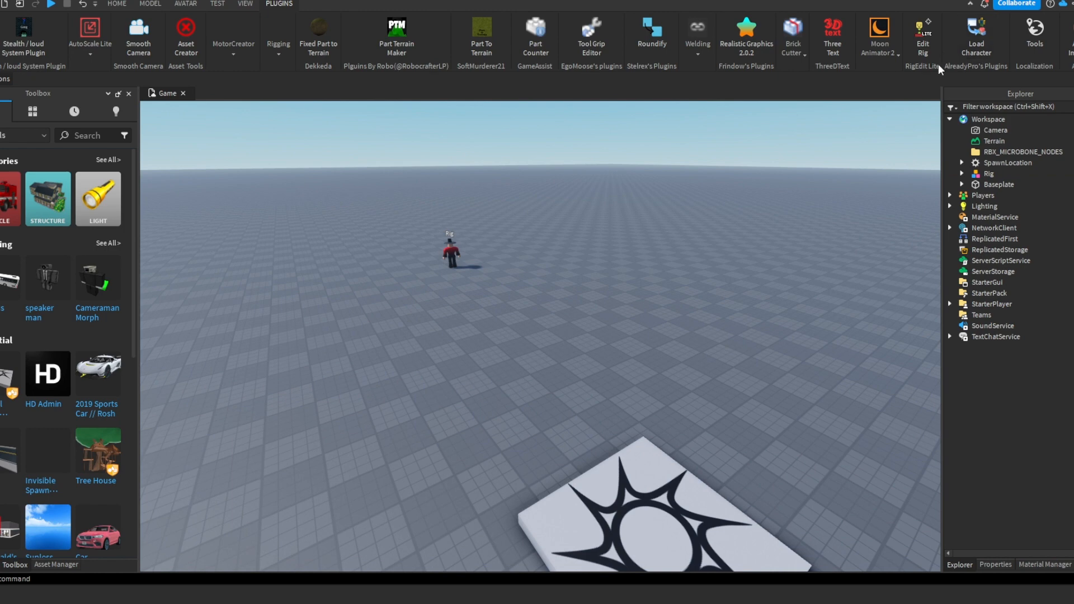
left_click(973, 56)
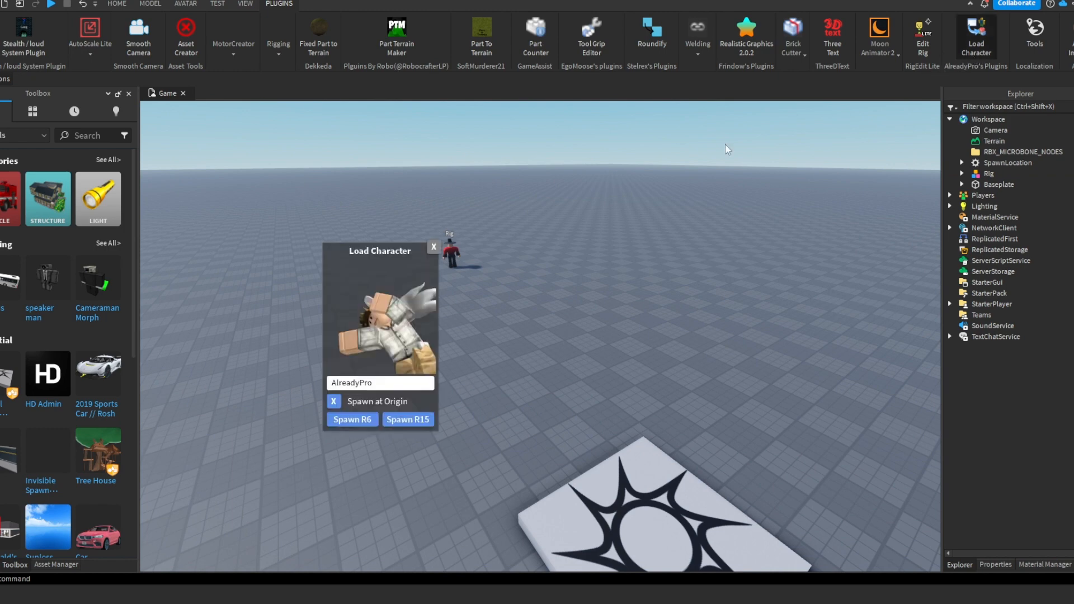
left_click(433, 247)
Open the Animation Editor with the R15 rig framed in the viewport
scroll(472, 255, "up", 3)
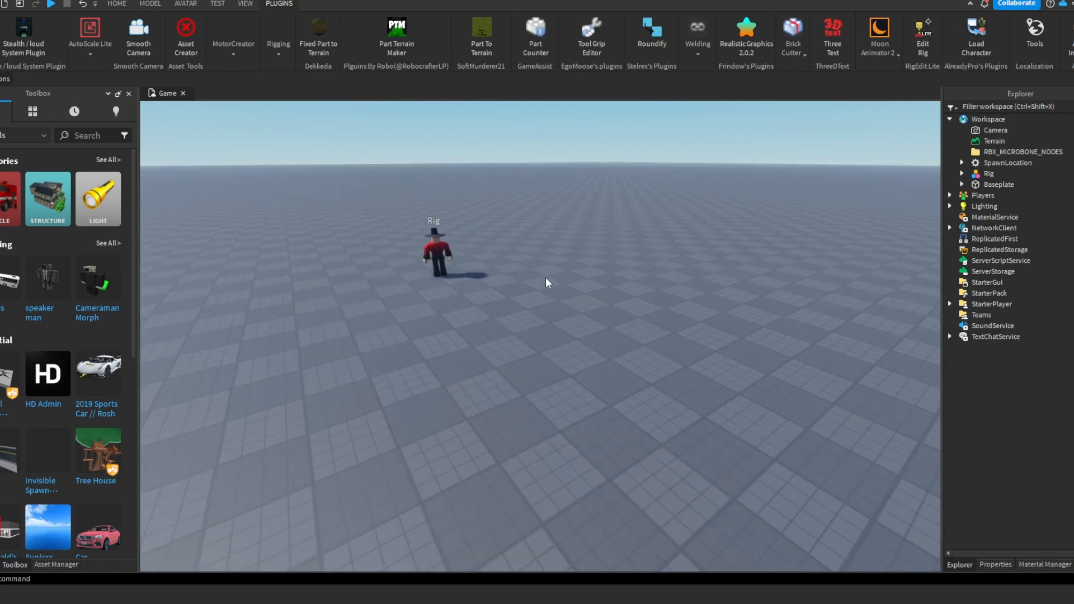
right_click_drag(546, 278, 594, 264)
scroll(551, 274, "up", 5)
left_click(121, 5)
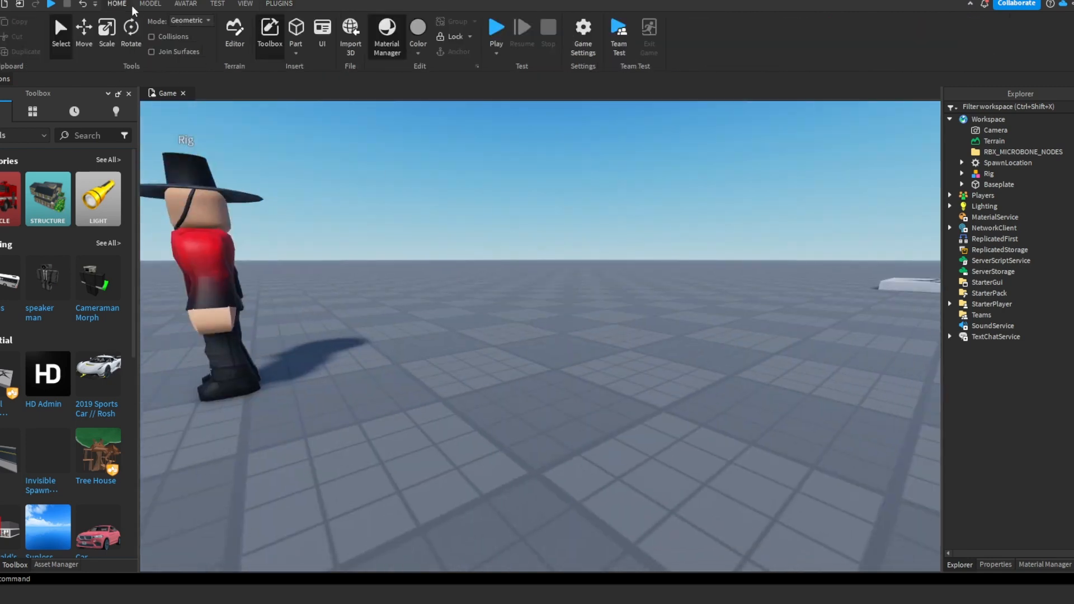
right_click_drag(438, 272, 437, 267)
key("a")
key("w")
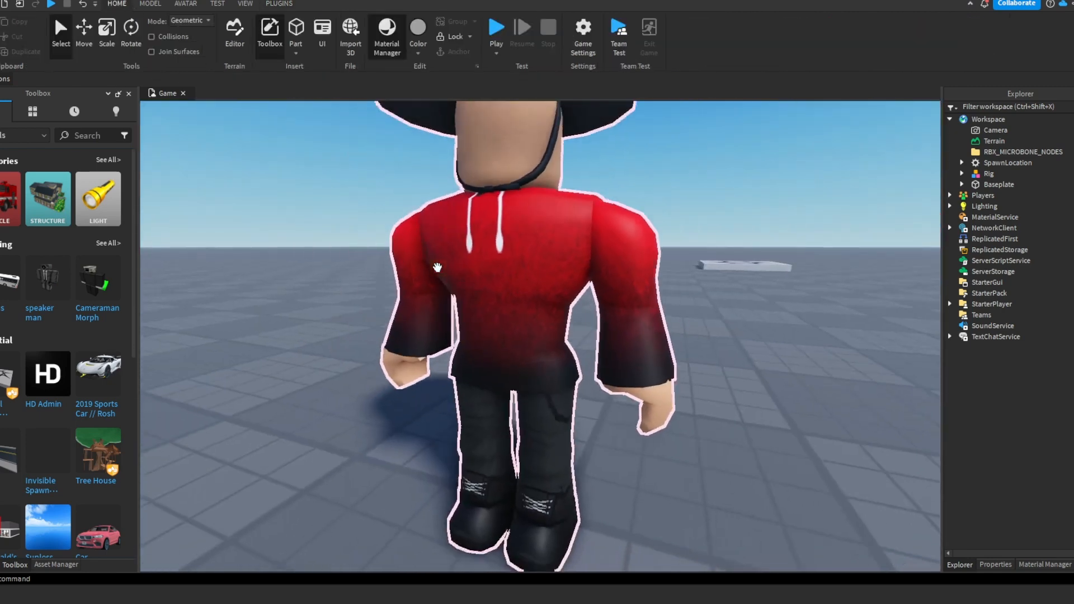
scroll(438, 269, "down", 5)
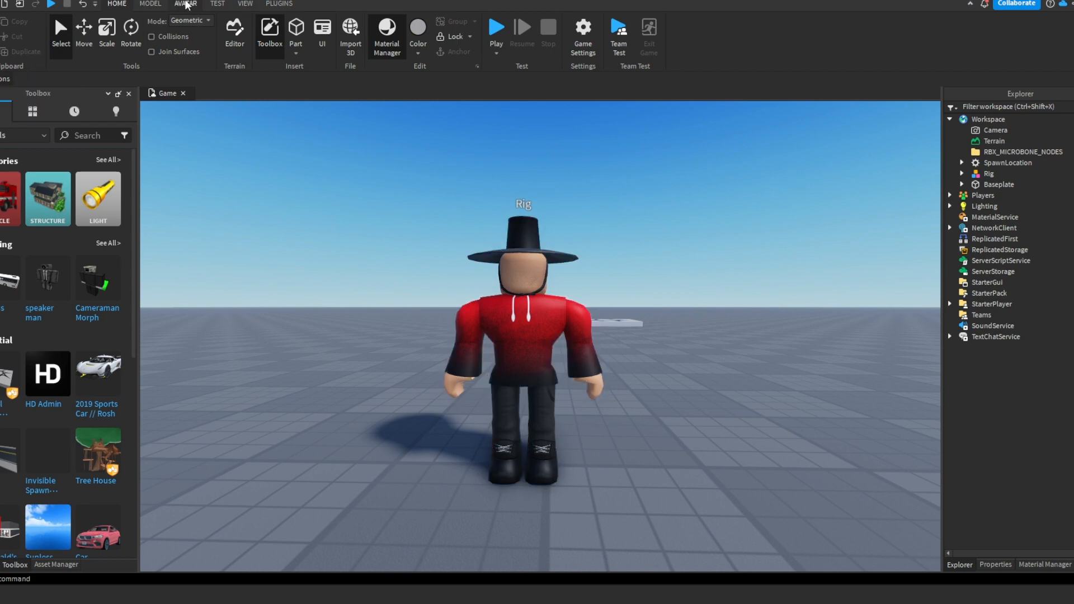
left_click(186, 4)
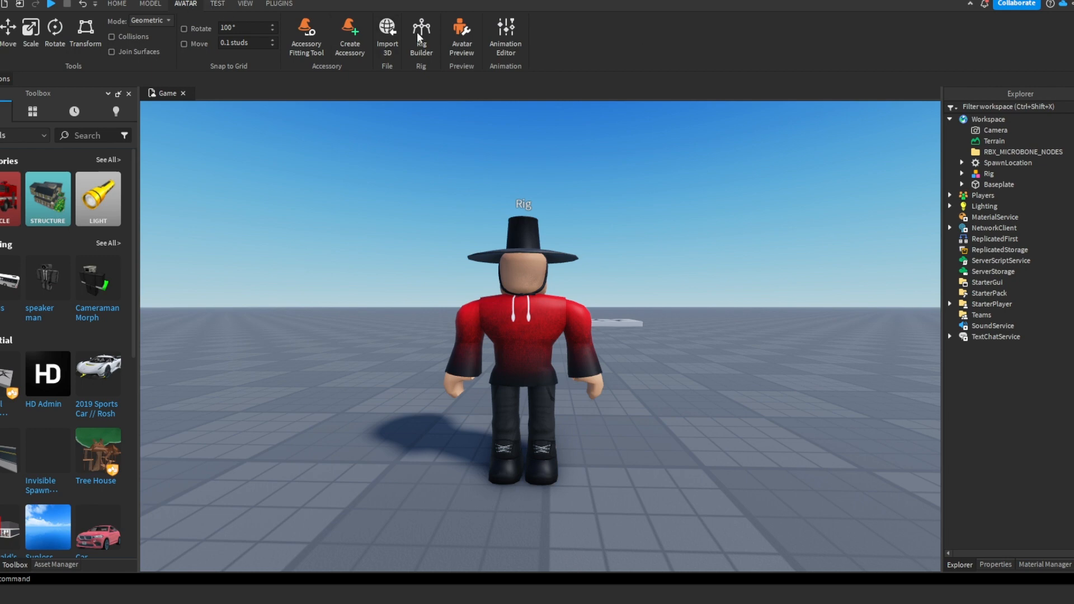
left_click(508, 38)
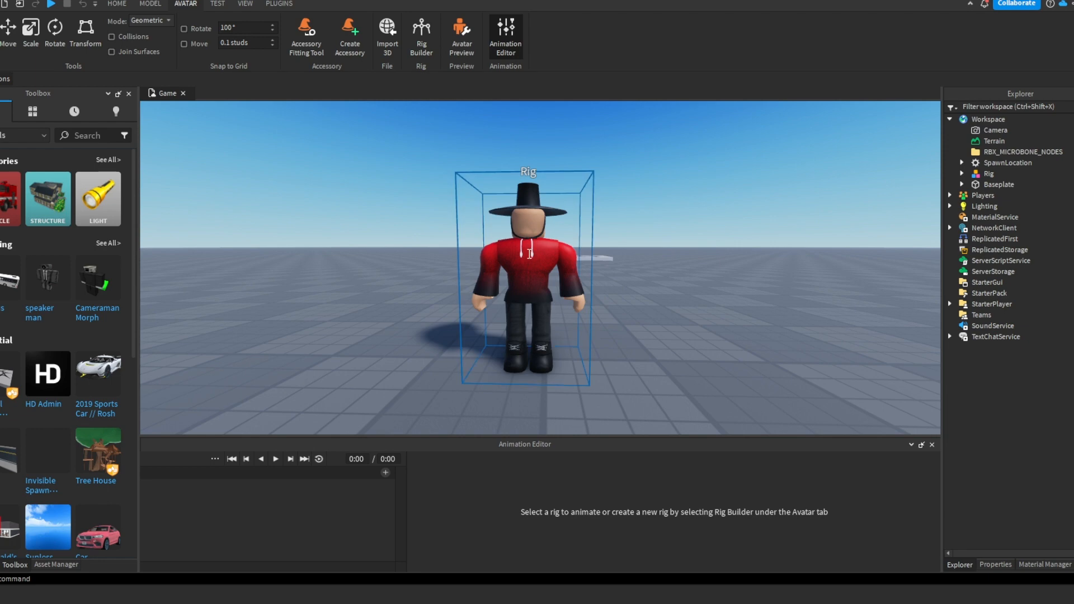
right_click_drag(529, 303, 570, 301)
scroll(581, 277, "up", 4)
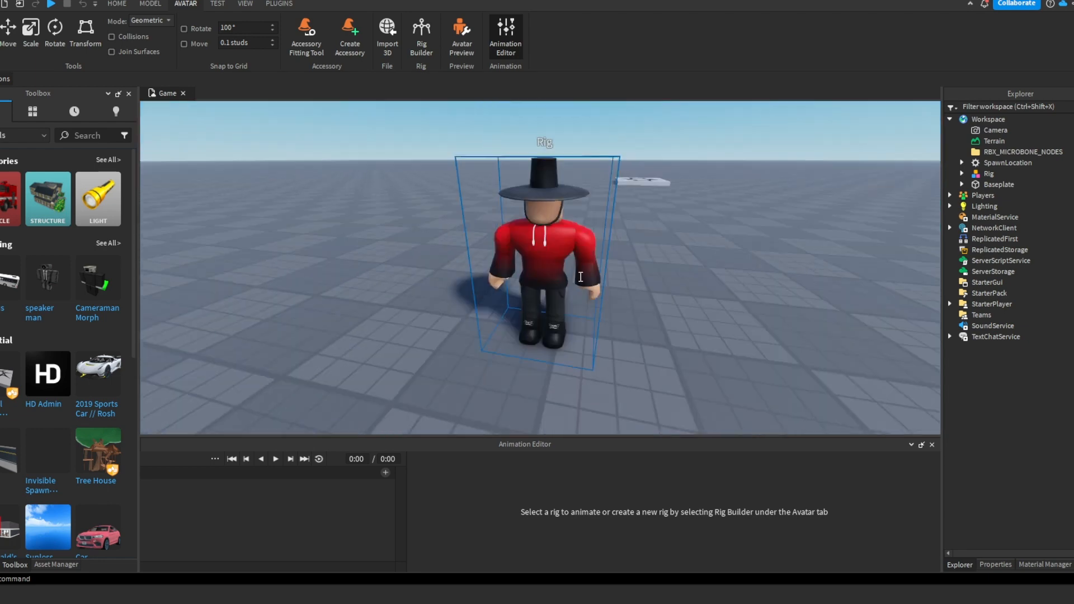
Create an animation named Tut for the R15 rig
right_click_drag(580, 277, 580, 264)
left_click(581, 277)
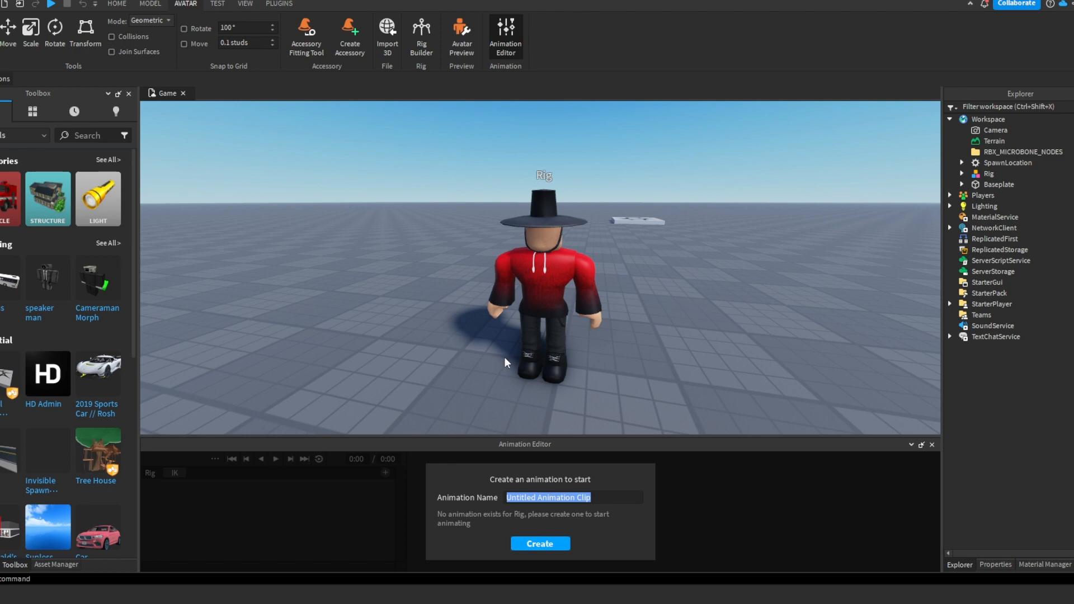
key("BackSpace")
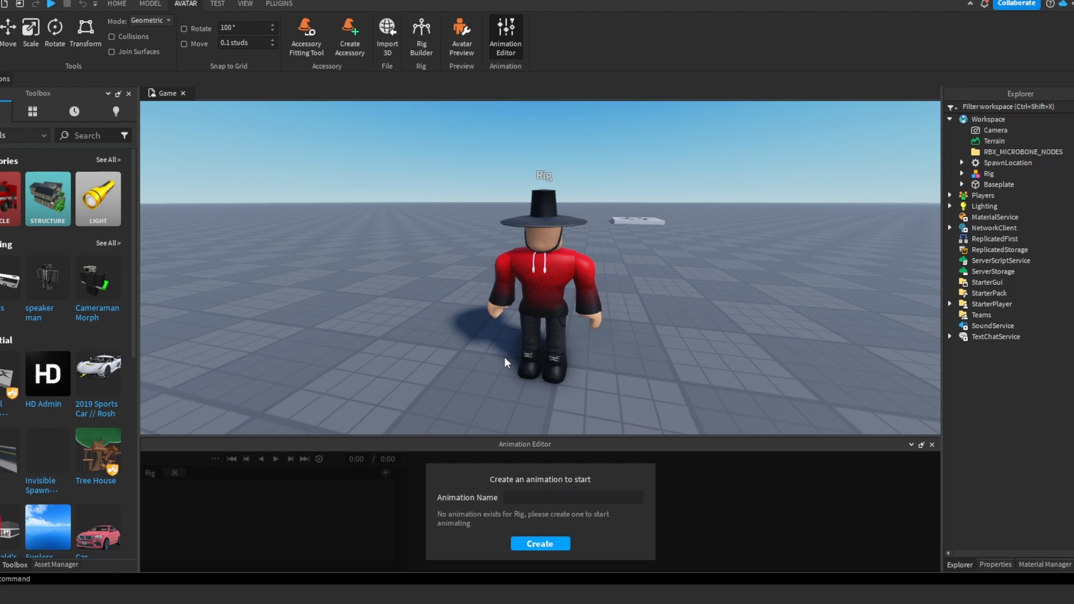
type("Tut")
left_click(539, 542)
Examine how the R15 rig's right upper arm and right lower arm can be selected as separate parts
right_click_drag(605, 380, 613, 378)
key("w")
key("s")
key("a")
key("d")
right_click_drag(508, 299, 508, 299)
key("w")
key("a")
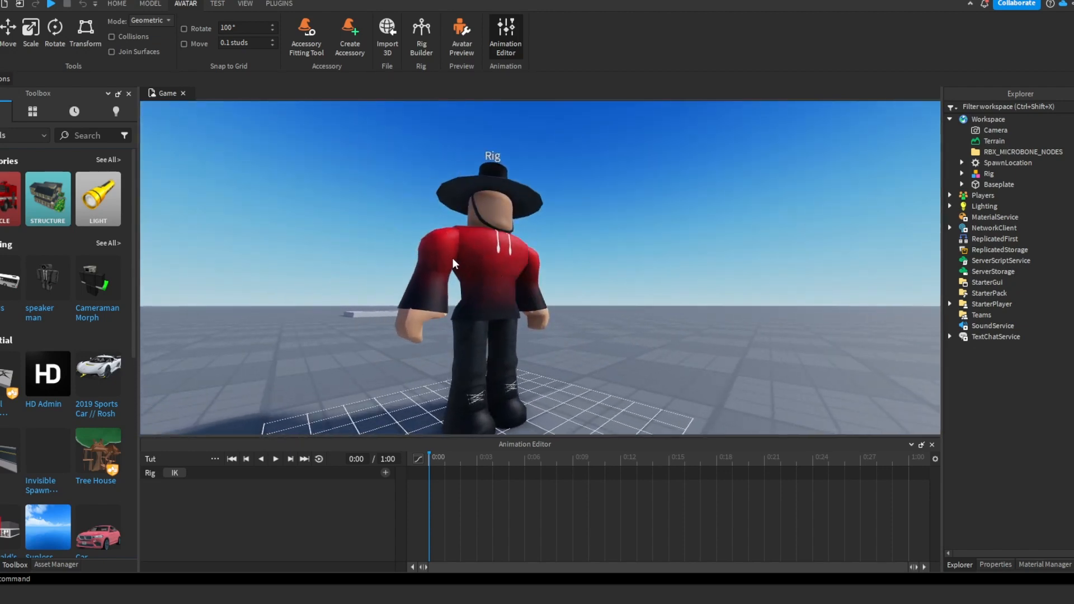
left_click(441, 252)
left_click(437, 316)
left_click(557, 292)
key("a")
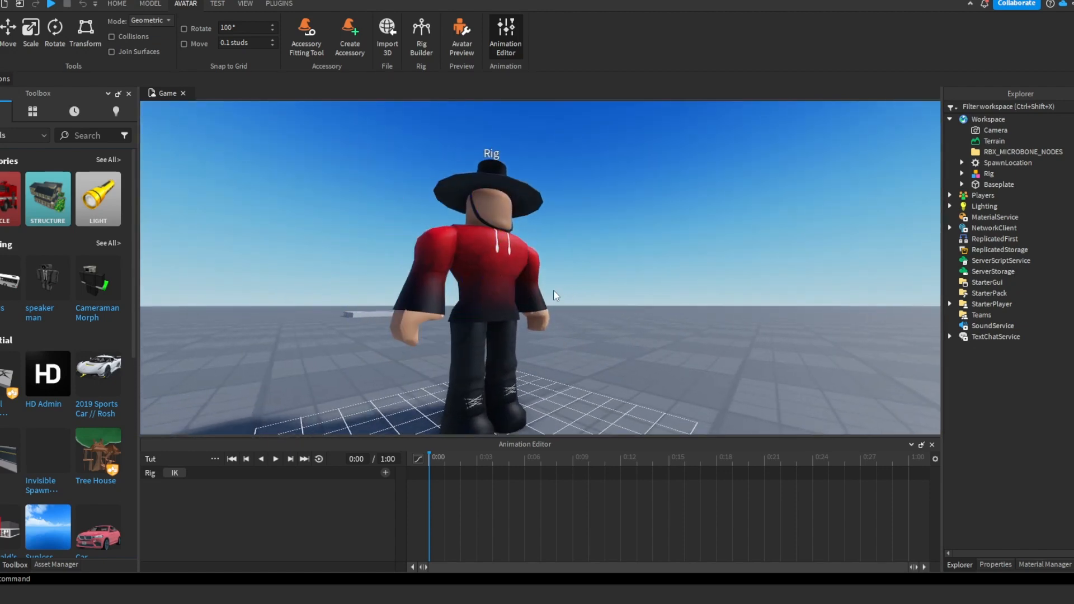
key("w")
left_click(506, 261)
left_click(408, 248)
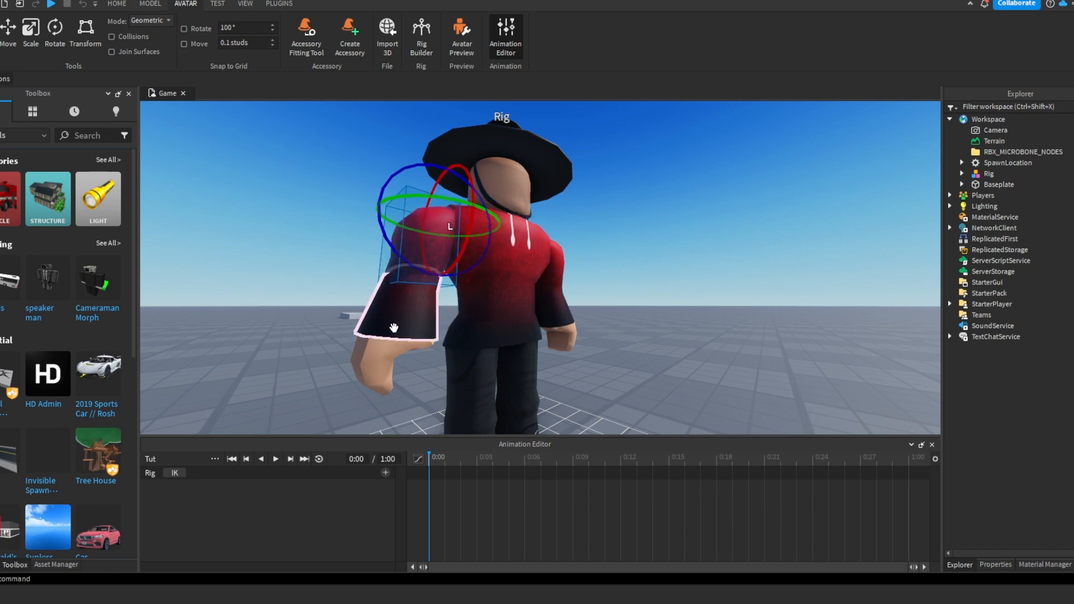
left_click(394, 311)
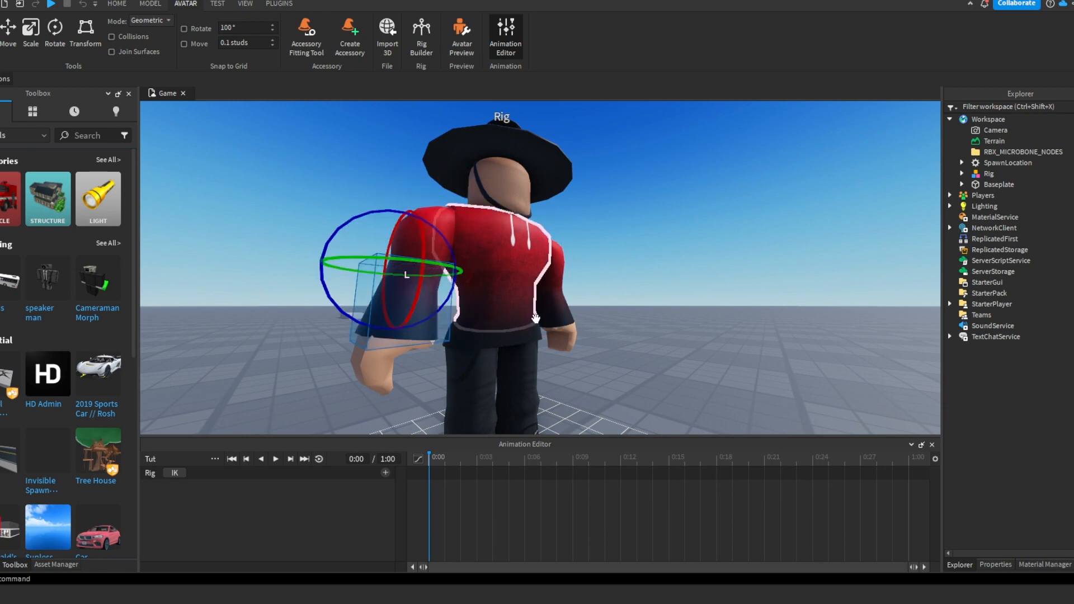
left_click(440, 223)
left_click(426, 229)
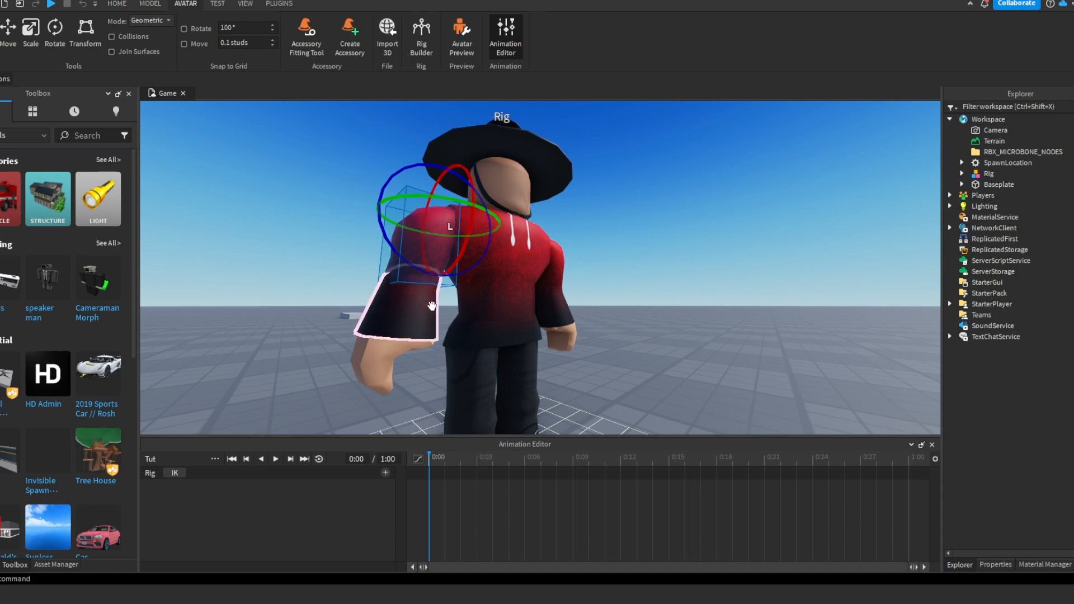
Bend the R15 rig's right lower arm forward at the elbow at 0:00, and close the Animation Editor
key("a")
right_click_drag(360, 272, 360, 273)
scroll(360, 273, "up", 5)
right_click_drag(500, 308, 502, 307)
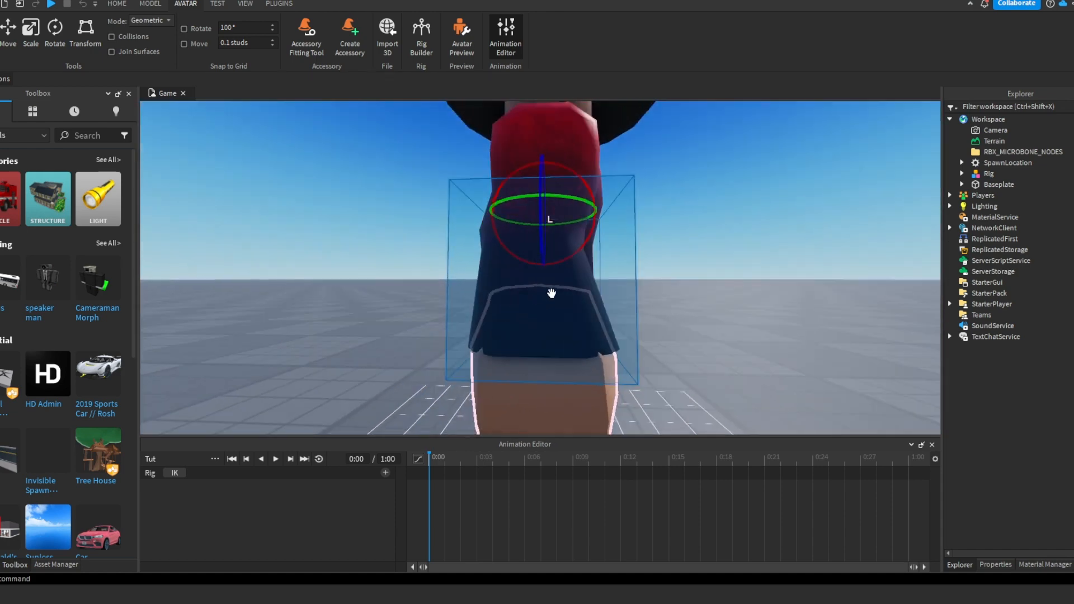
left_click_drag(590, 190, 491, 158)
right_click_drag(726, 250, 727, 250)
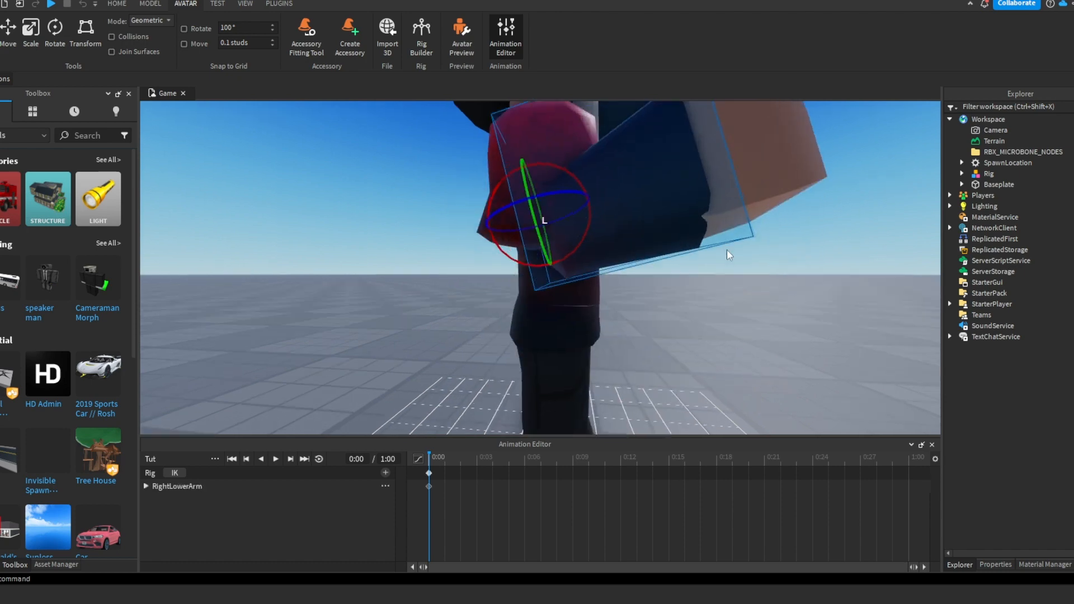
left_click(747, 332)
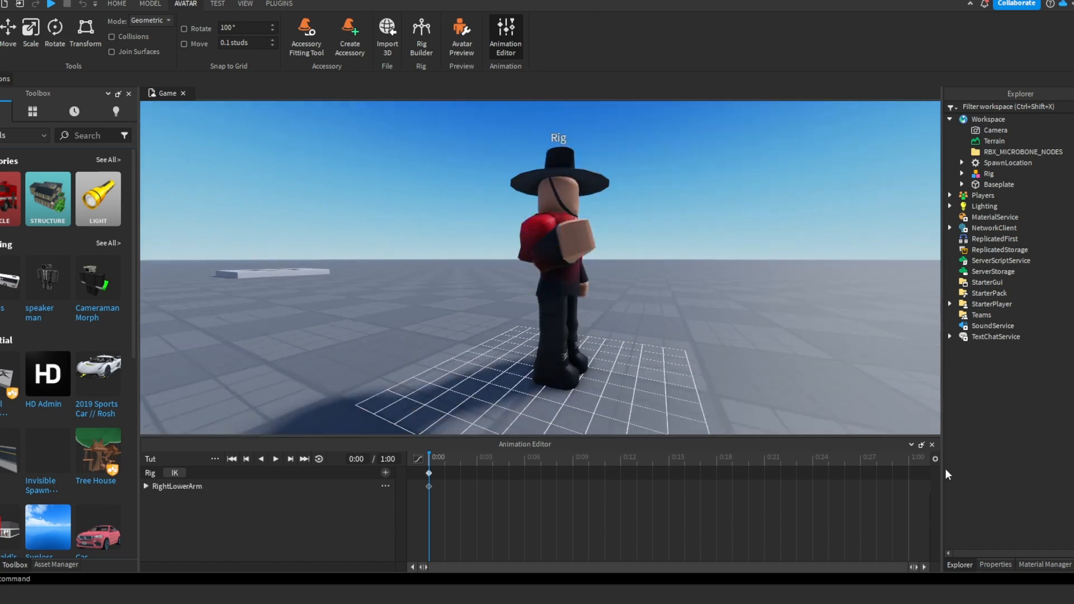
left_click(931, 444)
right_click_drag(832, 365, 831, 364)
right_click_drag(533, 324, 533, 324)
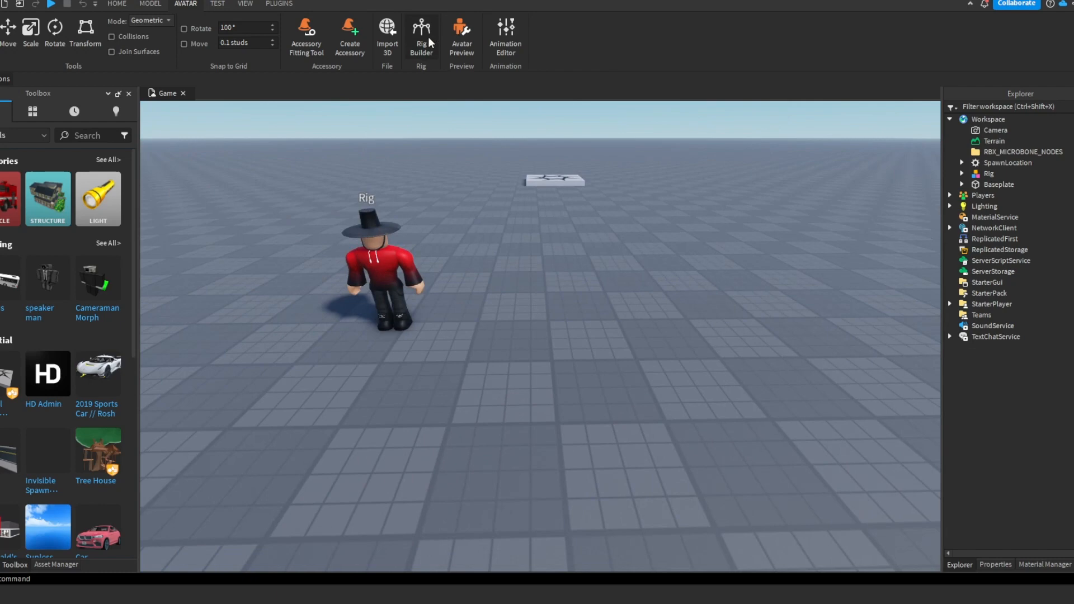
left_click(423, 34)
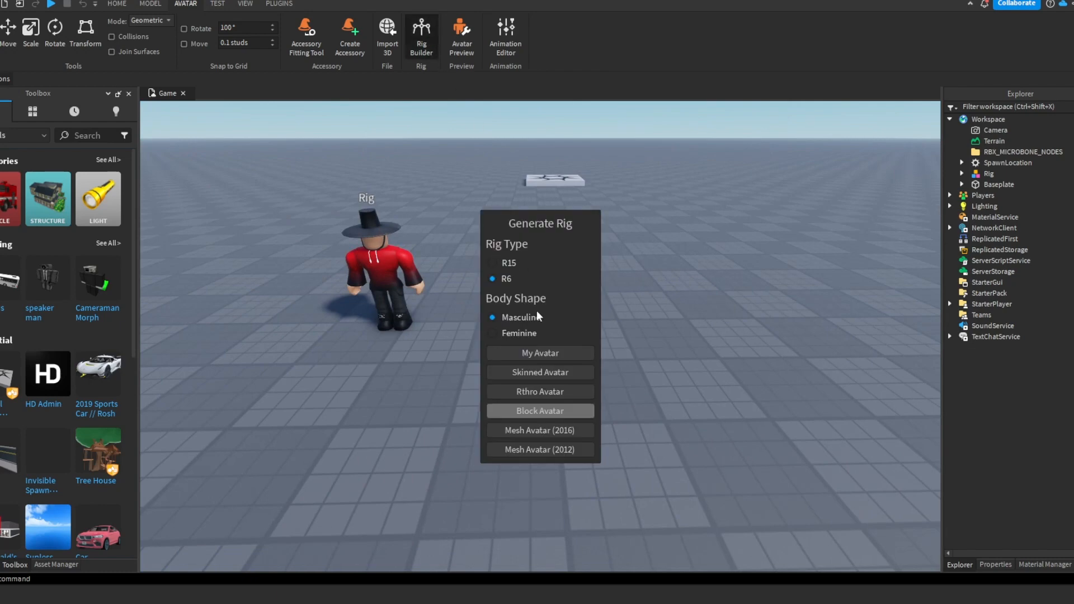
left_click(427, 30)
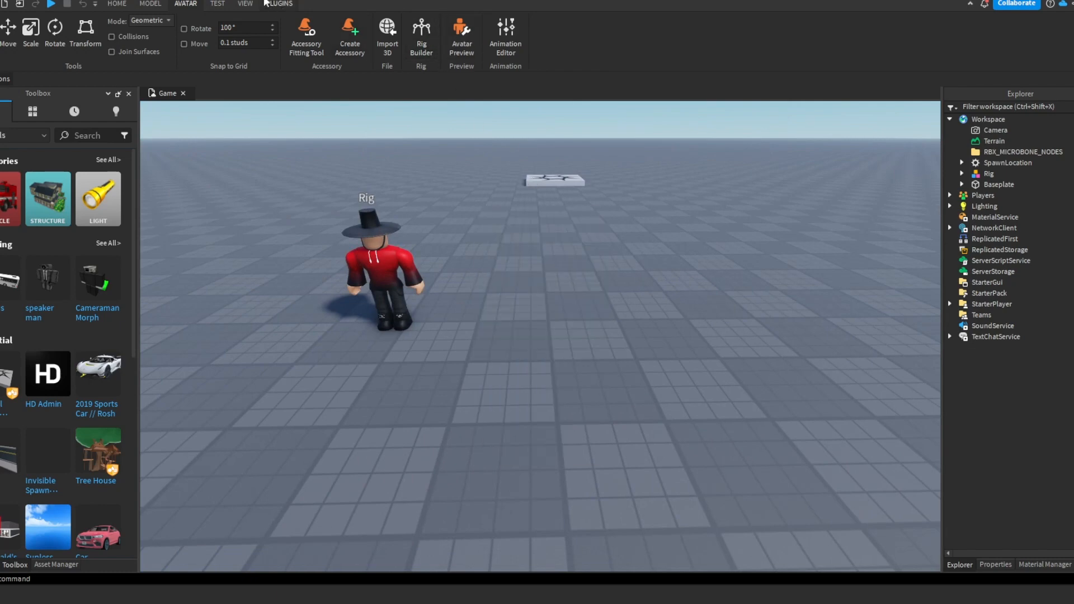
Spawn the player's character by username as an R6 rig with the Load Character plugin, and place it beside the R15 rig
left_click(292, 3)
left_click(953, 60)
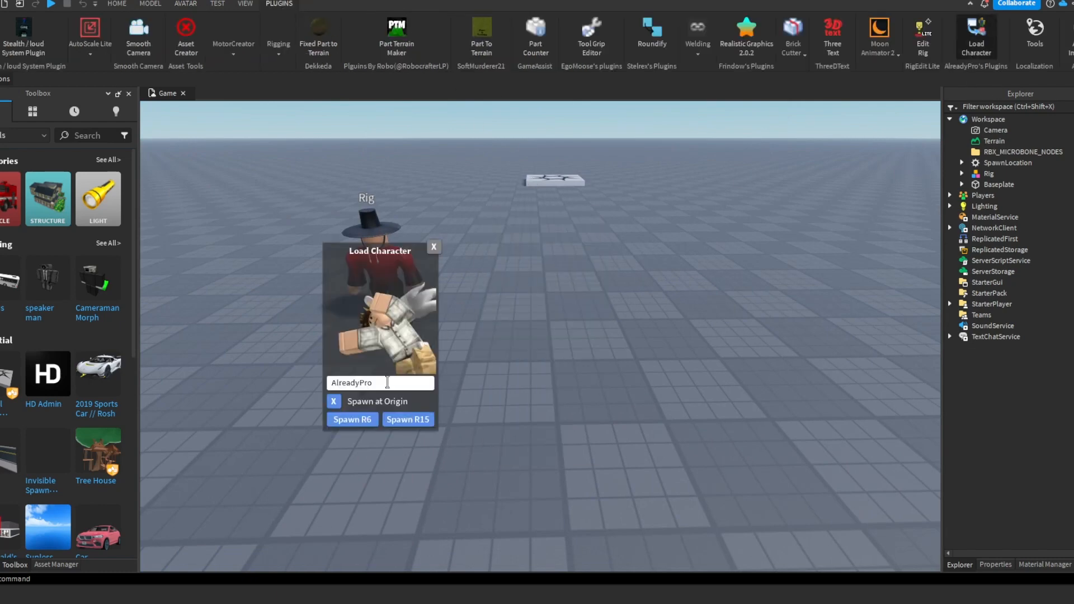
type("jalanojc")
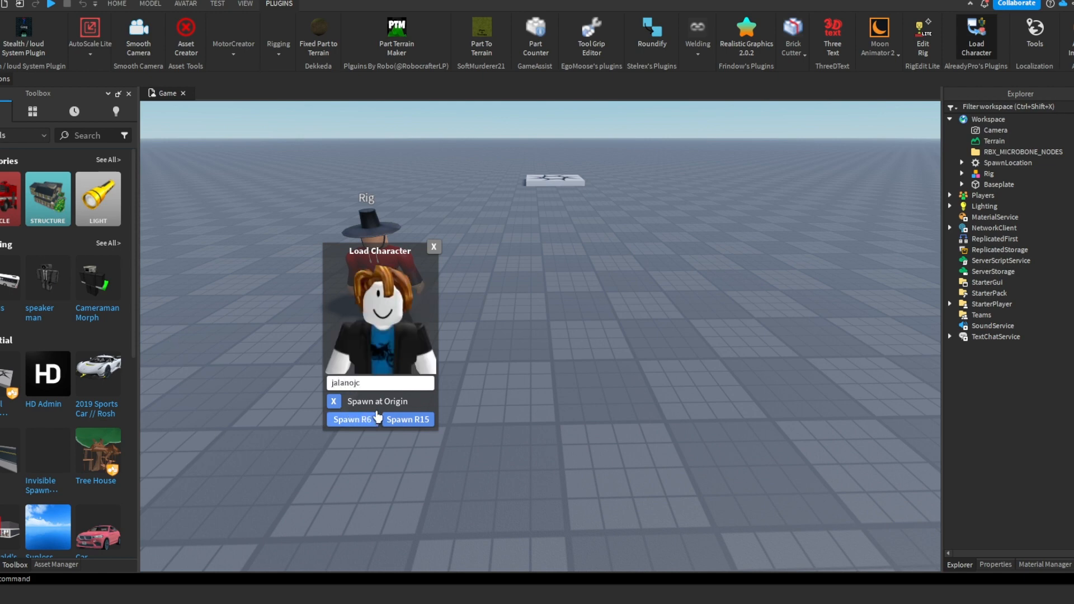
left_click(433, 247)
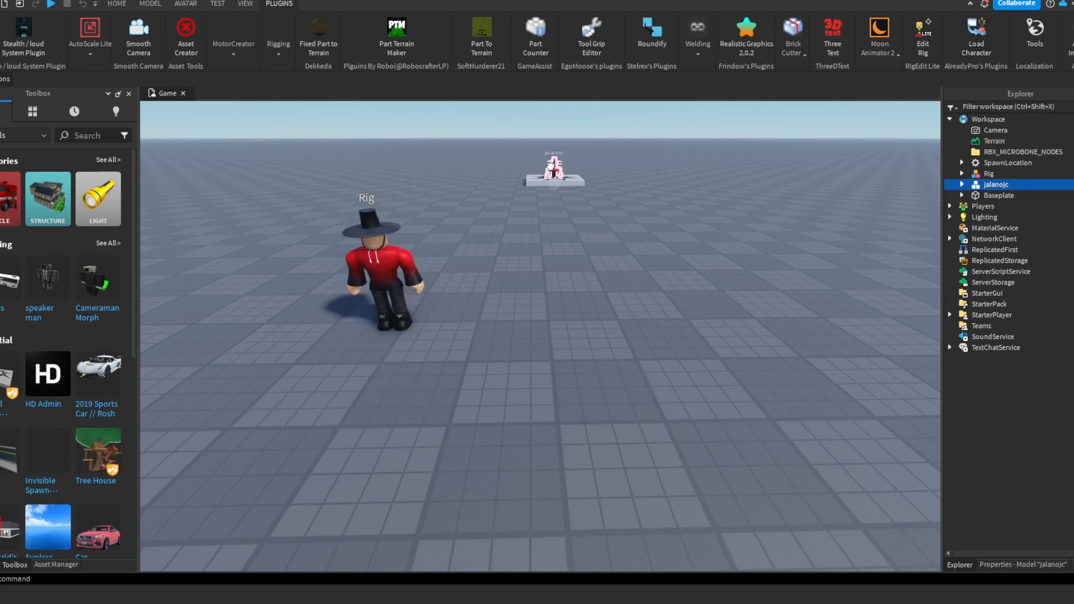
left_click(551, 165)
left_click_drag(551, 166, 483, 321)
Create an animation named Tut2 for the R6 rig in the Animation Editor
left_click(185, 4)
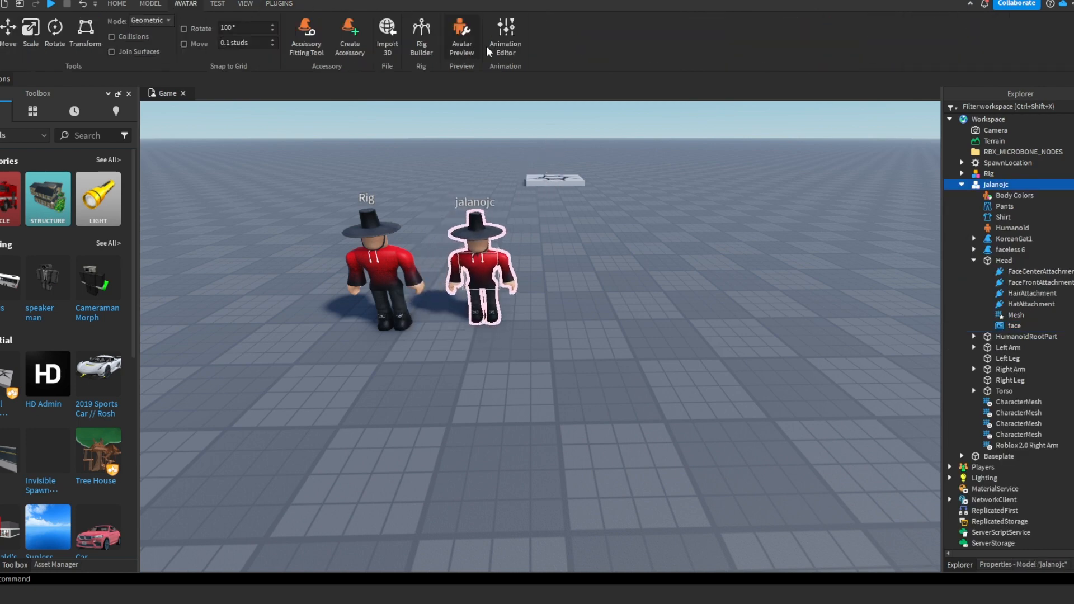
left_click(505, 39)
key("ctrl+a")
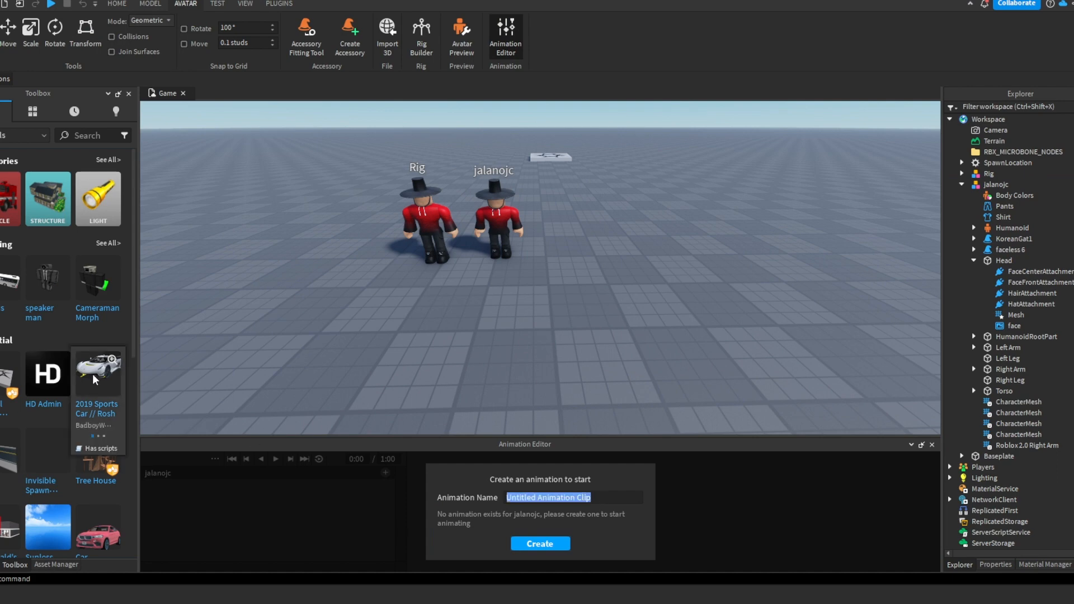
key("BackSpace")
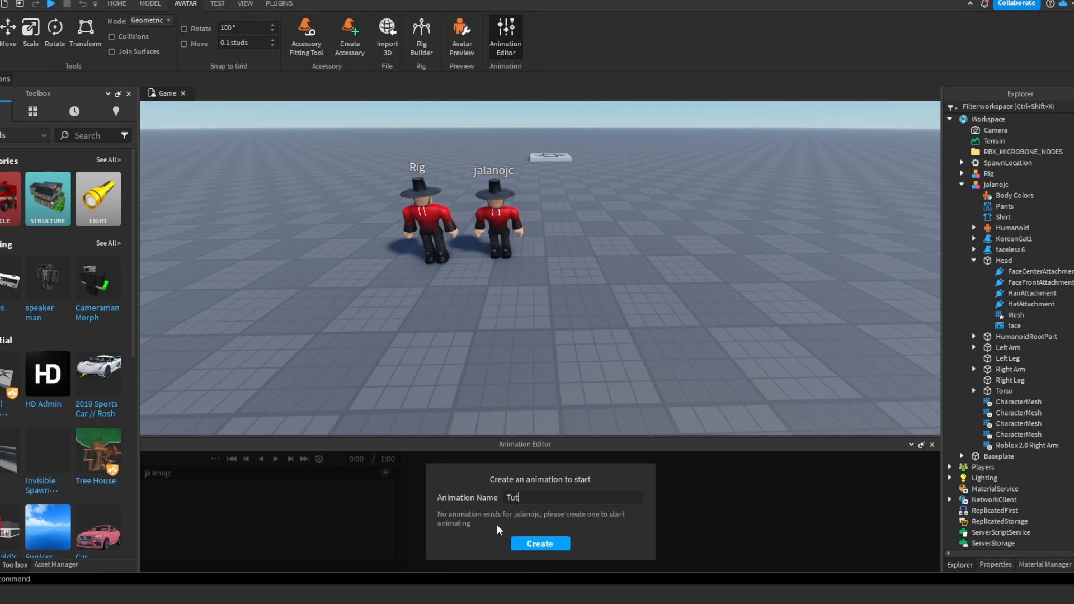
left_click(537, 545)
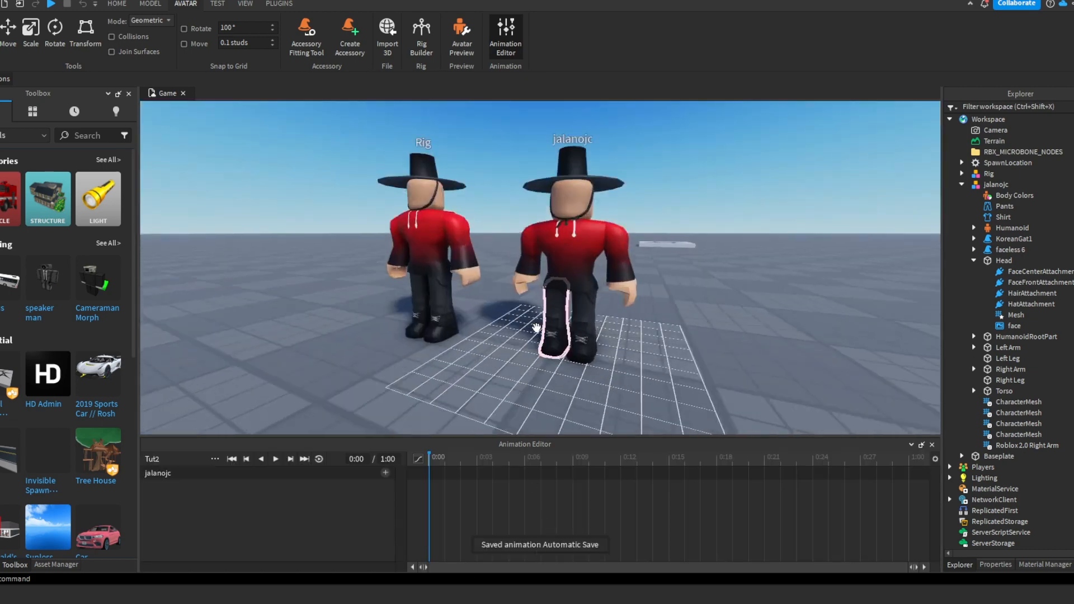
Rotate the R6 rig's entire right arm at the shoulder at 0:00 in the animation
left_click(528, 248)
right_click_drag(528, 247, 529, 195)
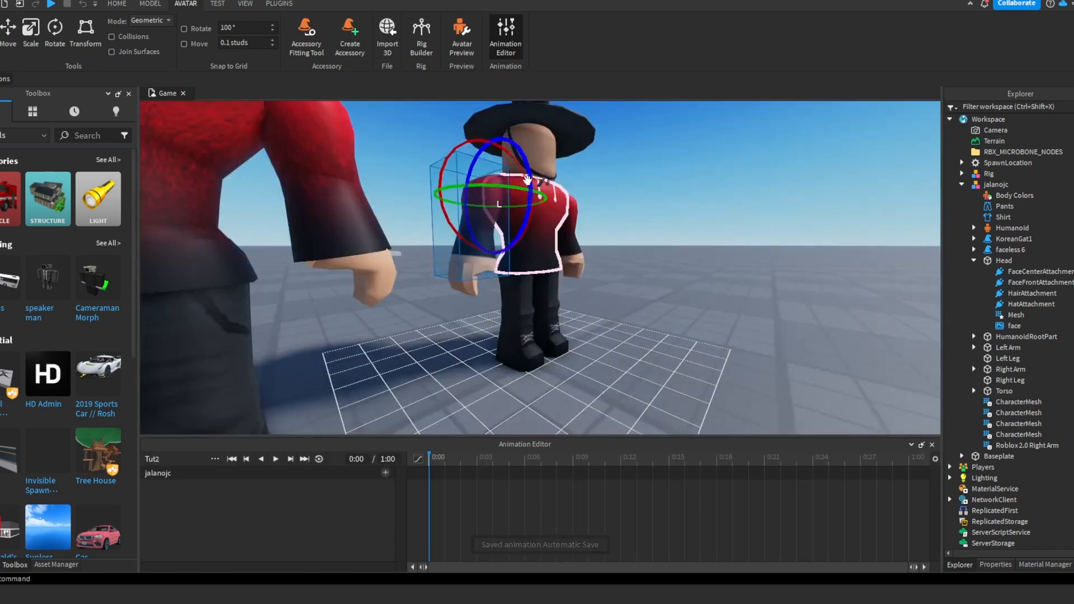
right_click_drag(520, 151, 494, 141)
scroll(494, 141, "up", 2)
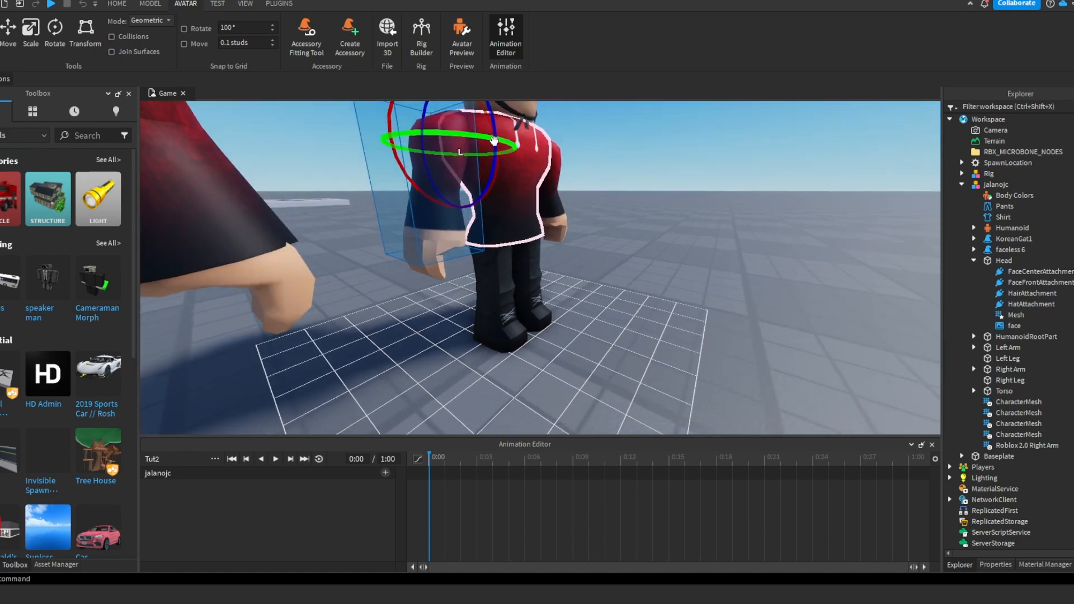
left_click_drag(494, 141, 421, 100)
left_click_drag(456, 159, 435, 67)
right_click_drag(442, 126, 471, 131)
scroll(471, 132, "up", 3)
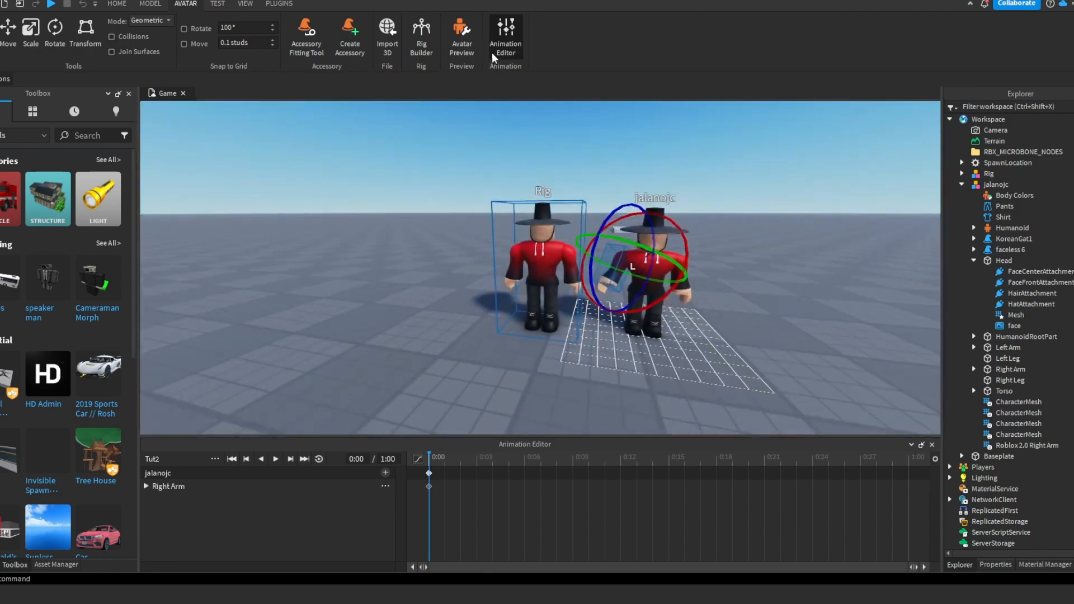
Restart the Animation Editor and load the R15 rig for animating
left_click(491, 51)
left_click(491, 50)
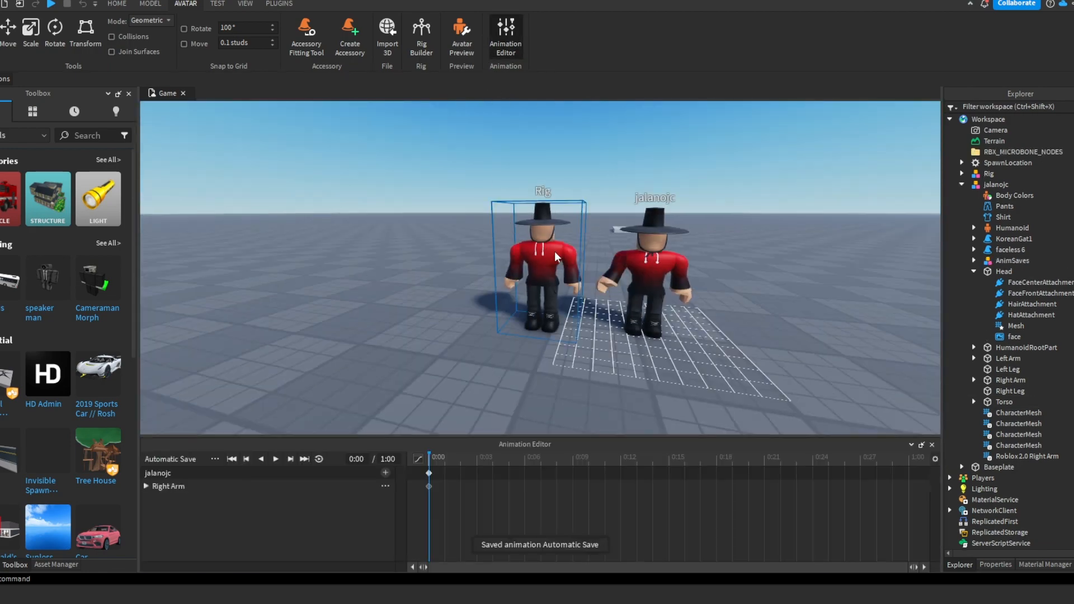
scroll(536, 195, "down", 5)
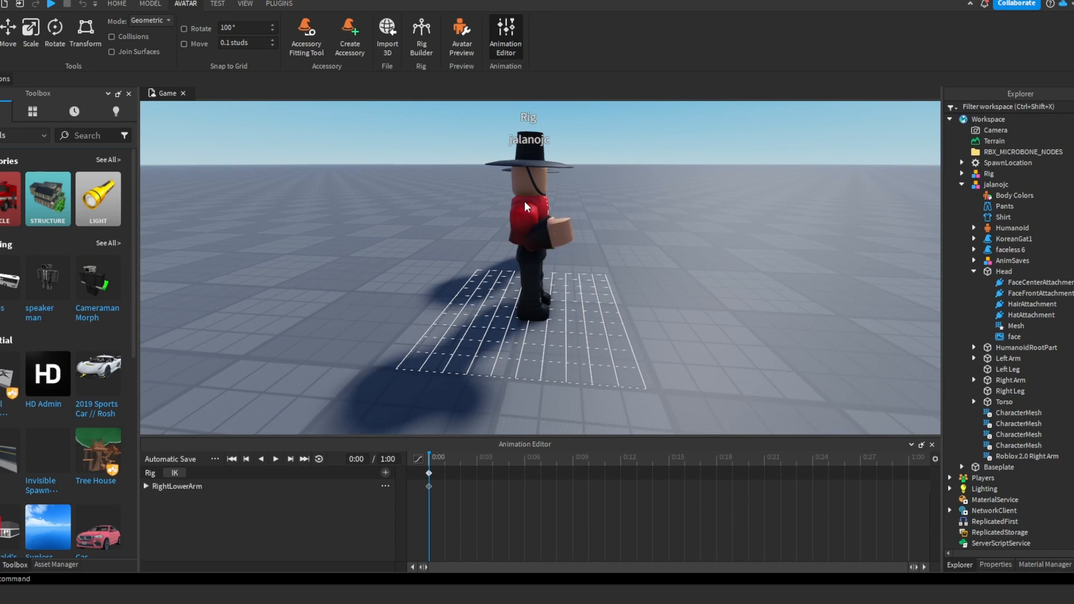
left_click(525, 201)
left_click(606, 223)
scroll(606, 224, "up", 4)
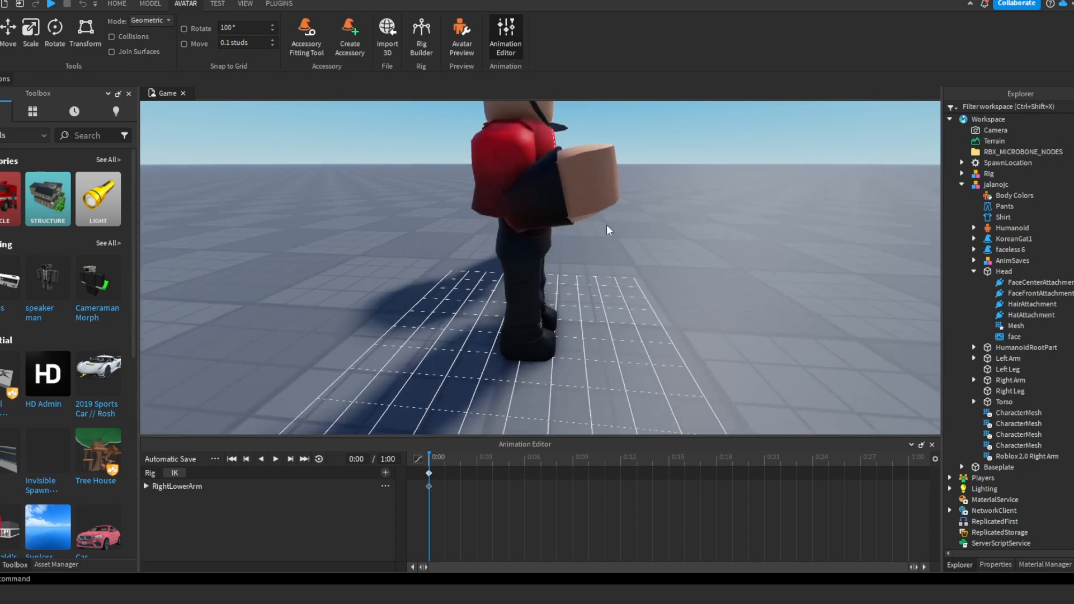
scroll(606, 224, "down", 4)
Rotate the R15 rig's right upper arm backward and adjust its right lower arm at the elbow at 0:00
left_click(517, 231)
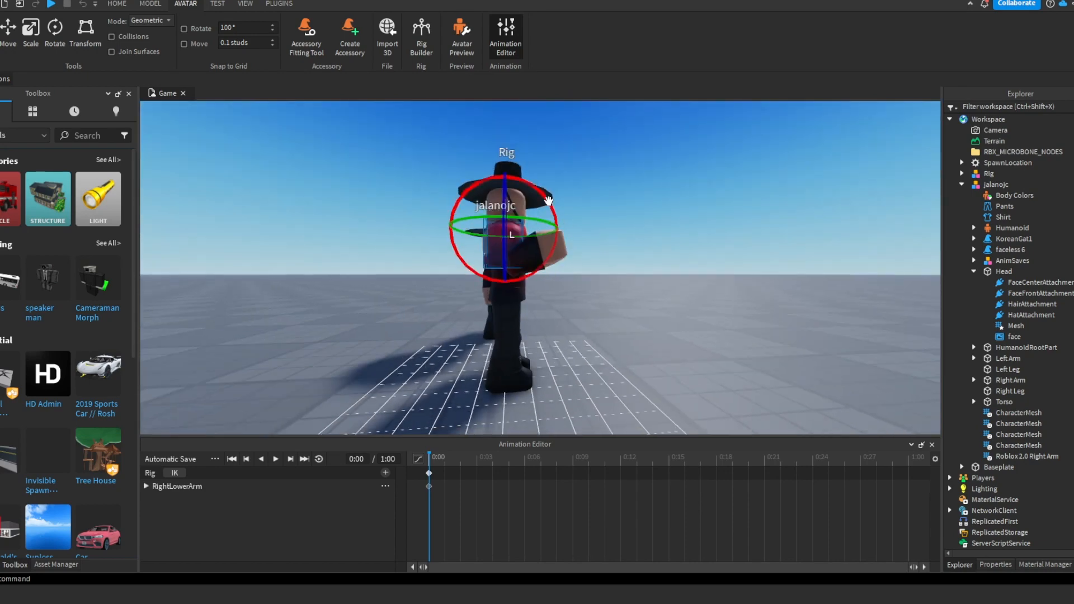
left_click_drag(548, 200, 552, 276)
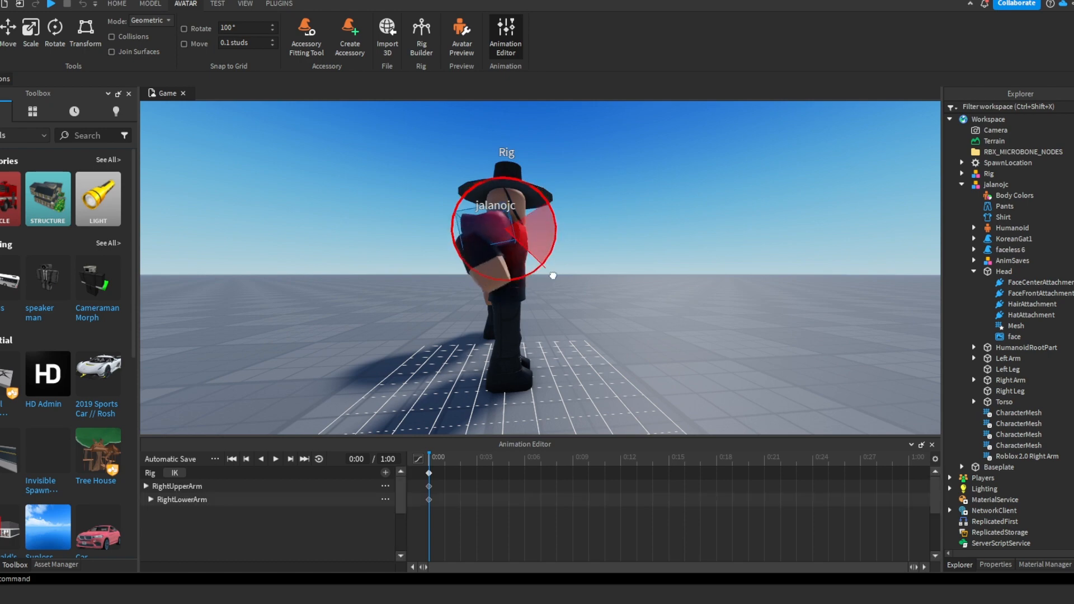
left_click(472, 247)
left_click(523, 238)
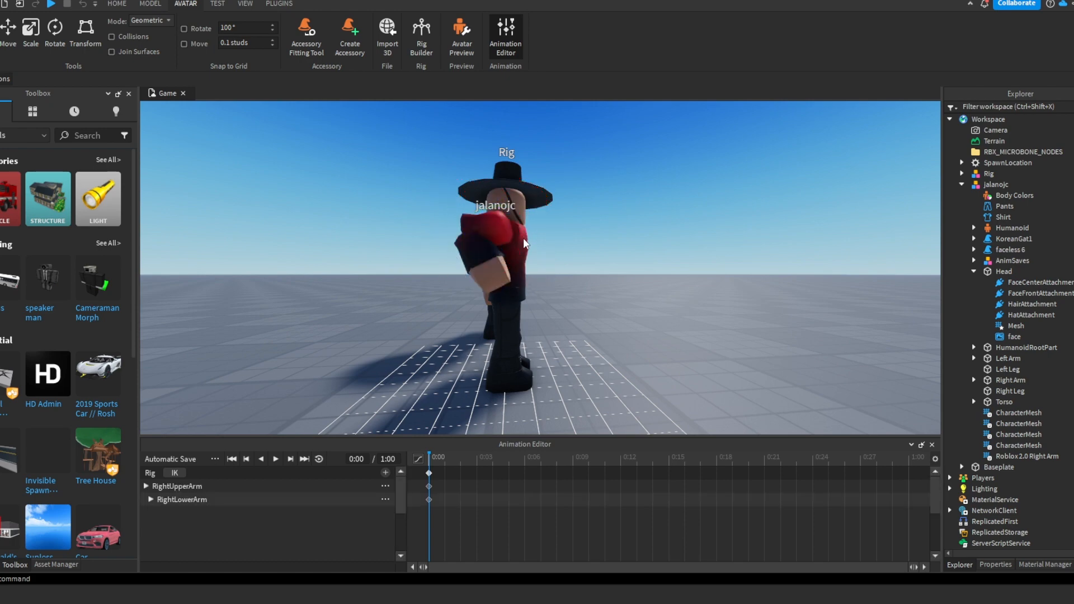
left_click(488, 243)
left_click_drag(495, 264, 514, 279)
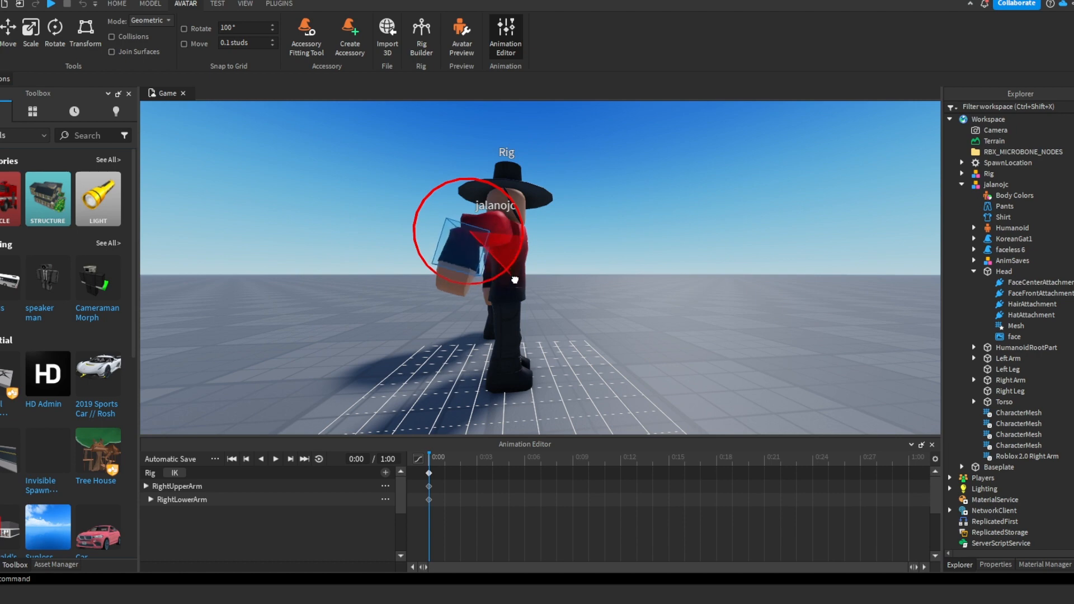
Rotate the R15 rig's right upper arm further about two of its axes at the shoulder
left_click(506, 228)
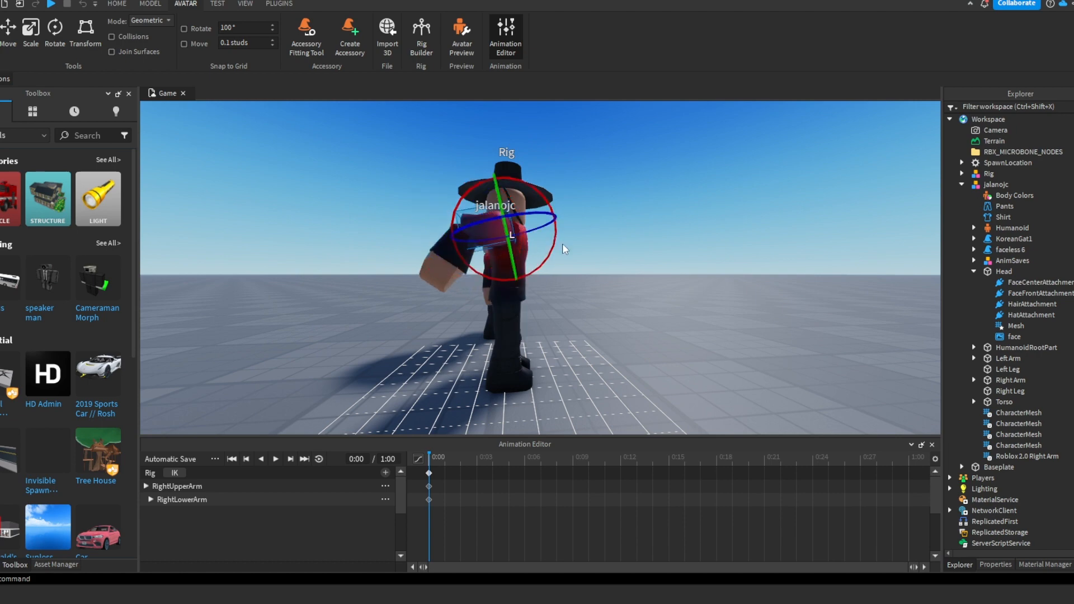
left_click_drag(554, 245, 551, 218)
right_click_drag(552, 221, 524, 260)
mouse_move(528, 287)
left_mouse_down()
mouse_move(552, 282)
mouse_move(520, 292)
left_mouse_up()
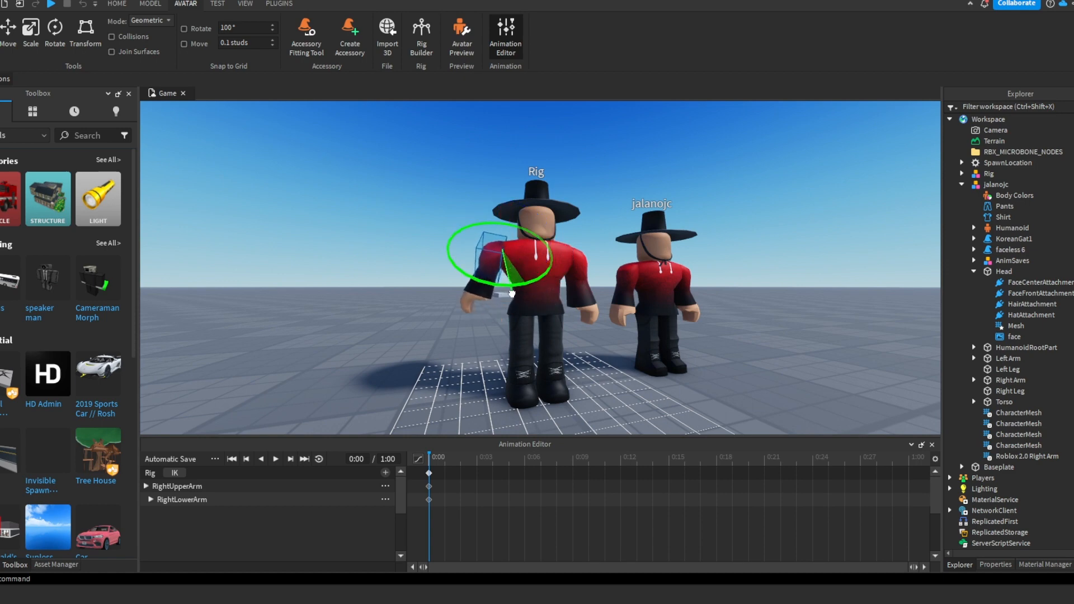
Rotate the R15 rig's left upper arm at the shoulder to raise the arm in front of the torso
left_click(580, 294)
left_click(583, 271)
right_click_drag(579, 268, 470, 249)
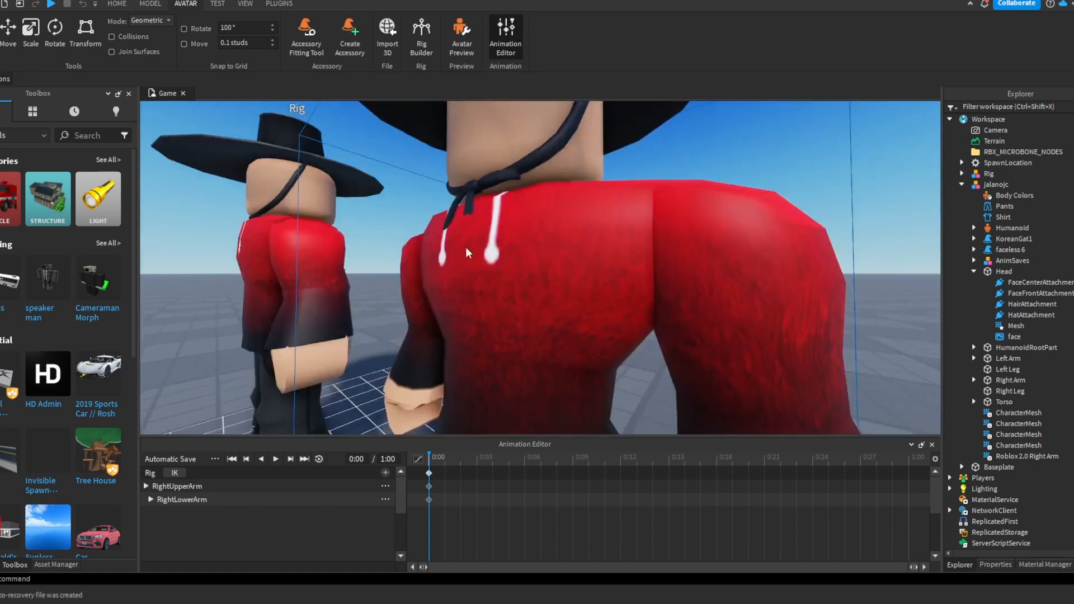
left_click(305, 258)
right_click_drag(305, 257, 417, 250)
left_click_drag(395, 247, 419, 184)
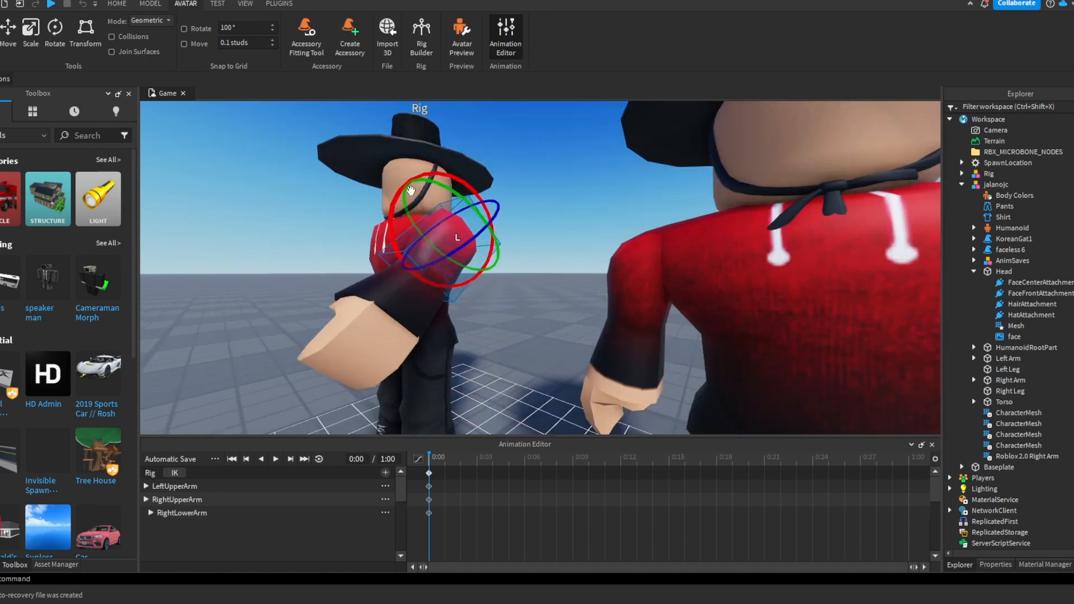
right_click_drag(419, 190, 459, 208)
left_click_drag(591, 216, 550, 208)
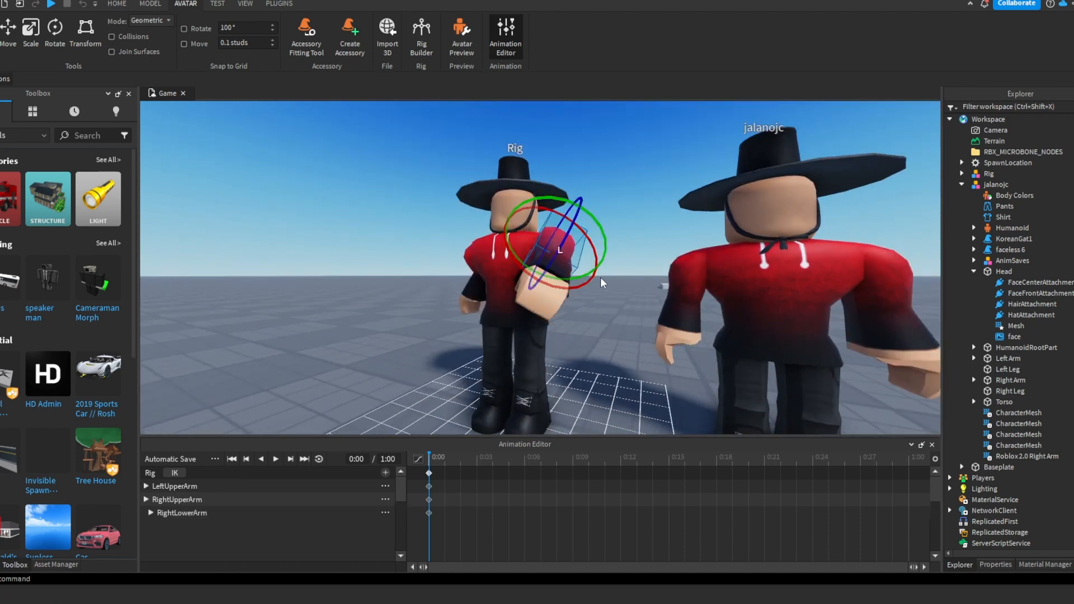
Rotate the R15 rig's left upper arm about two axes so it swings forward beside the torso at 0:00
left_click_drag(597, 270, 593, 238)
right_click_drag(587, 238, 573, 232)
left_click_drag(554, 225, 540, 241)
left_click(585, 305)
key("a")
right_click_drag(584, 307, 590, 317)
key("a")
key("w")
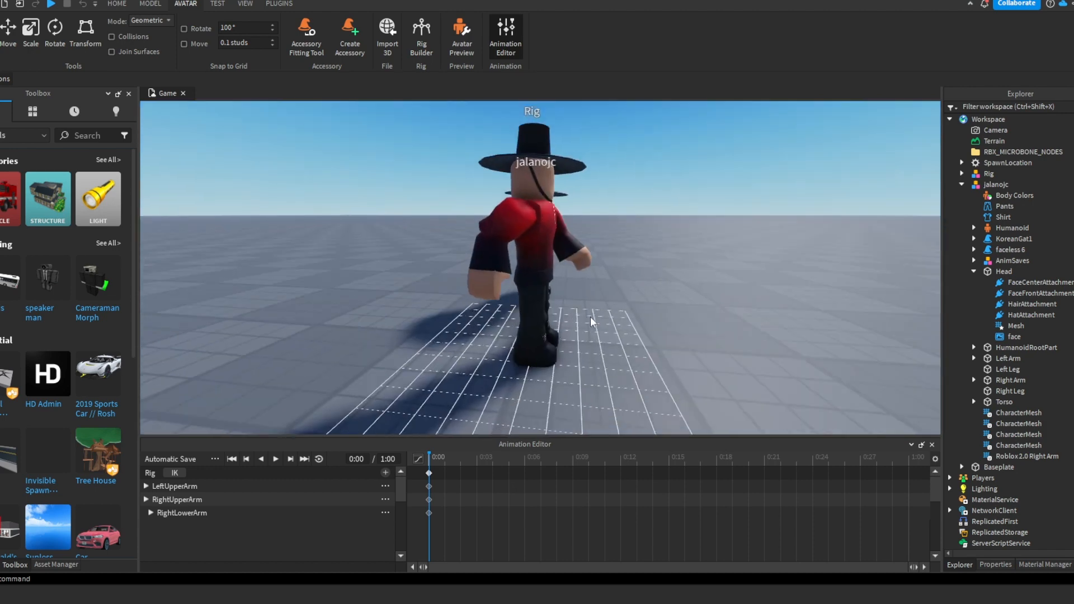
Rotate the R15 rig's upper torso slightly at the waist at 0:00
right_click_drag(537, 201, 540, 187)
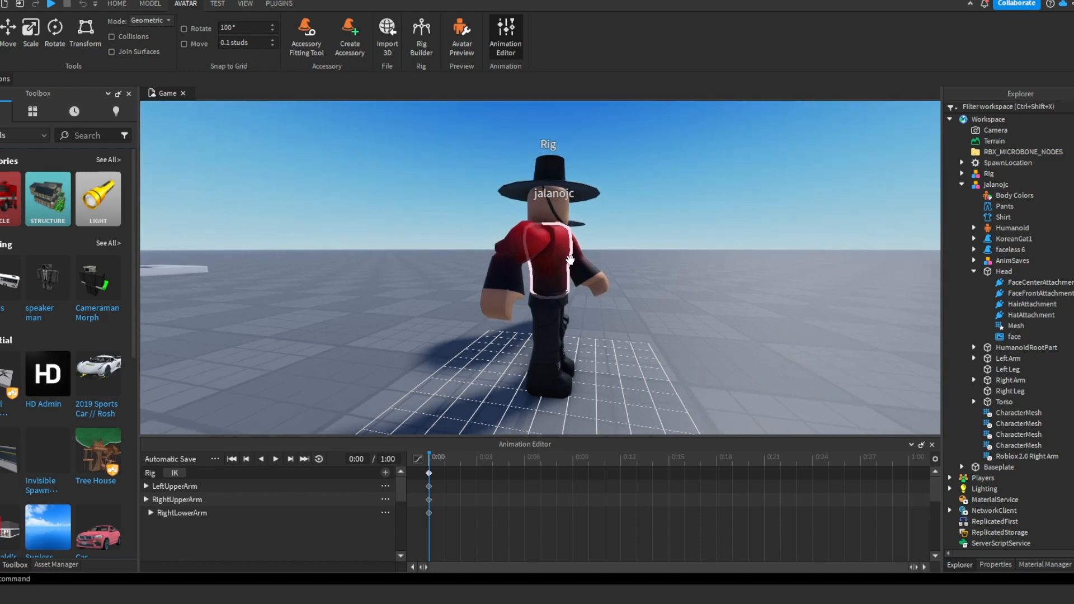
left_click(554, 246)
left_click_drag(592, 257, 594, 259)
Rotate the R15 rig's right upper leg backward at the hip and bend its right lower leg at the knee
right_click_drag(554, 321, 554, 336)
key("w")
left_click(374, 274)
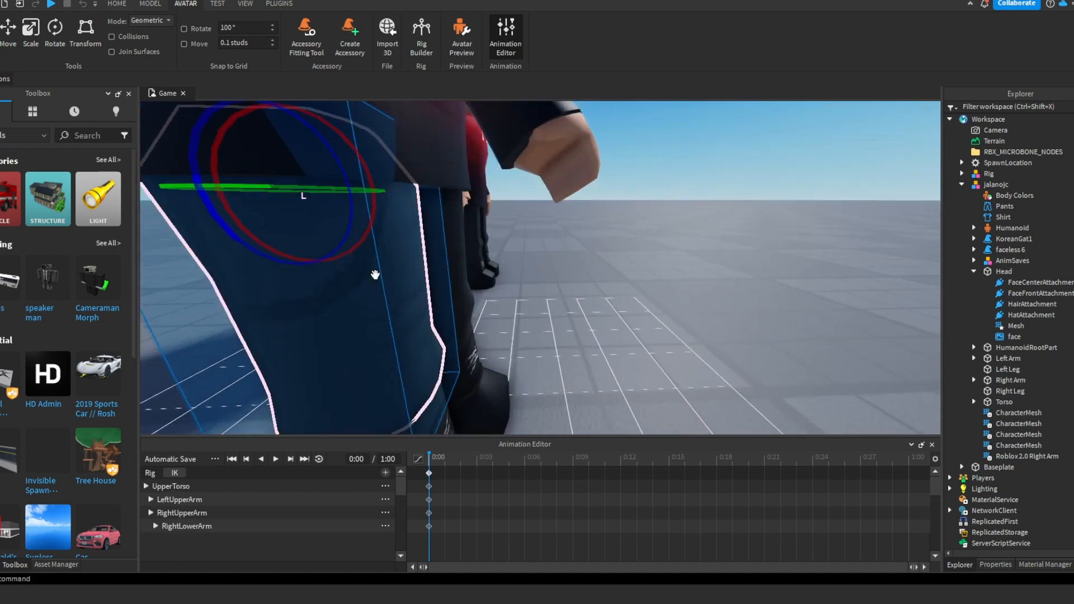
right_click_drag(374, 273, 519, 276)
key("s")
left_click_drag(523, 275, 498, 313)
left_click(427, 336)
Rotate the R15 rig's left upper leg forward at the hip to form a walking stride at 0:00
key("w")
right_click_drag(523, 328, 520, 296)
left_click(477, 305)
left_click_drag(541, 292, 554, 306)
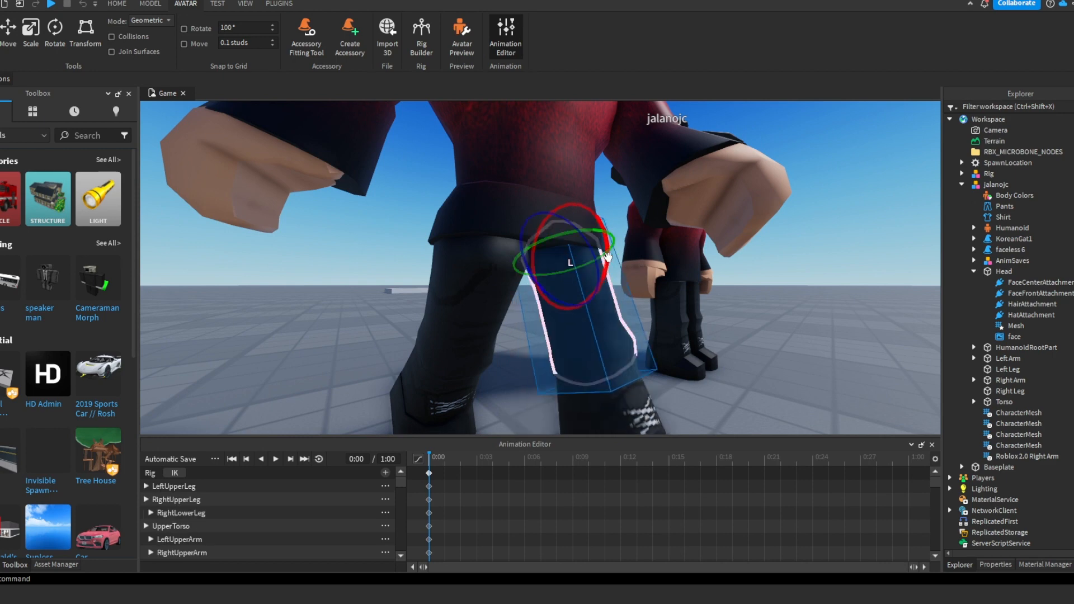
Rotate the R15 rig's left lower leg at the knee at 0:00
right_click_drag(554, 307, 559, 330)
key("s")
left_click(558, 338)
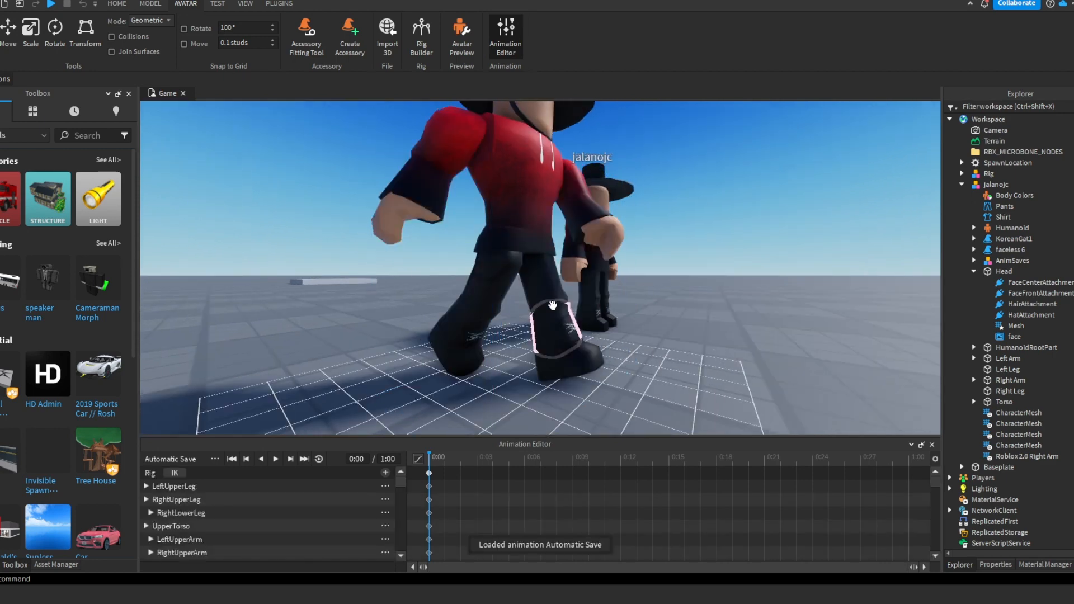
left_click(552, 305)
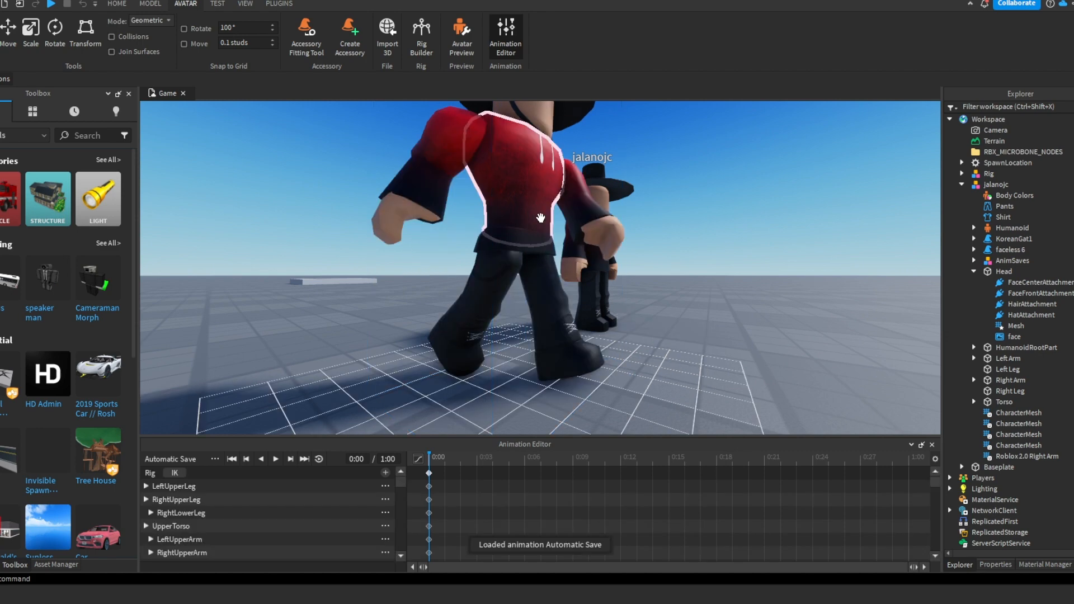
left_click(552, 309)
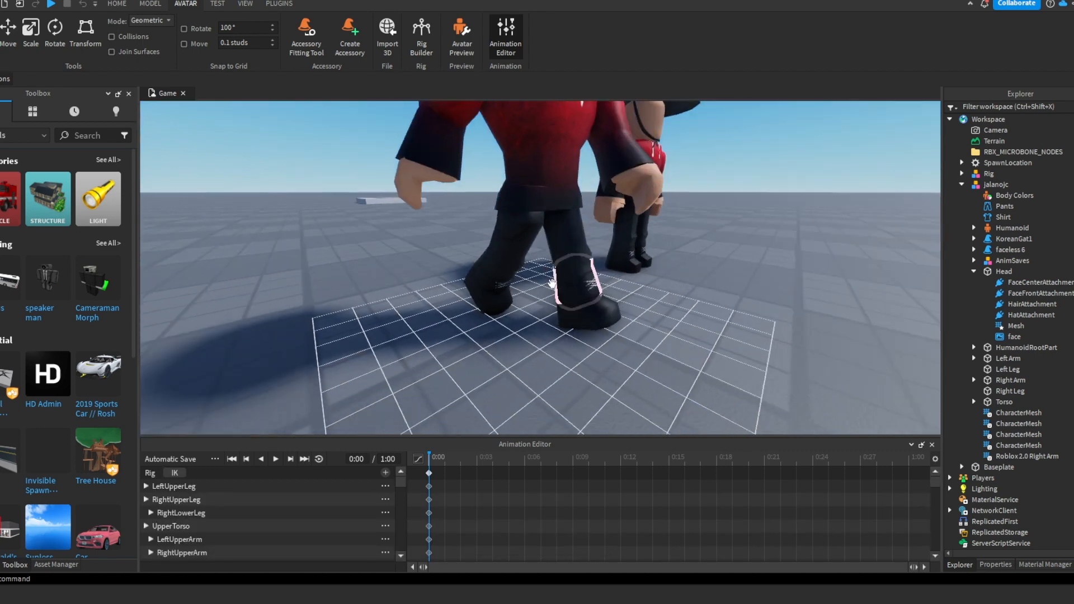
left_click(557, 277)
left_click_drag(633, 276, 707, 277)
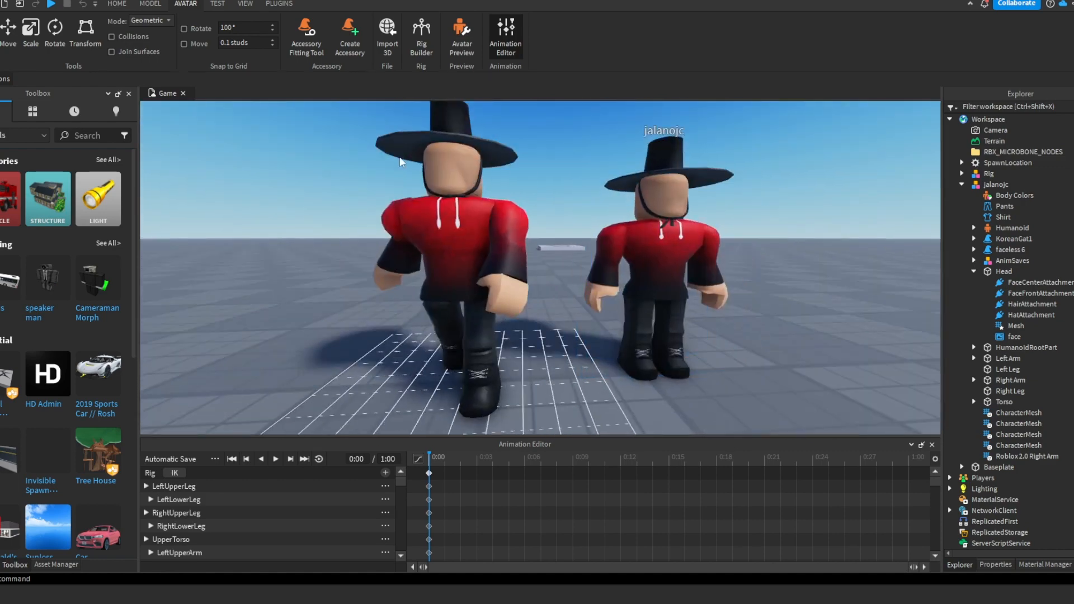
Examine the R15 rig's walking pose from several sides, including the head, shoulders and bent limbs
right_click_drag(493, 171, 493, 172)
key("w")
right_click_drag(561, 324, 562, 325)
key("w")
scroll(584, 188, "down", 4)
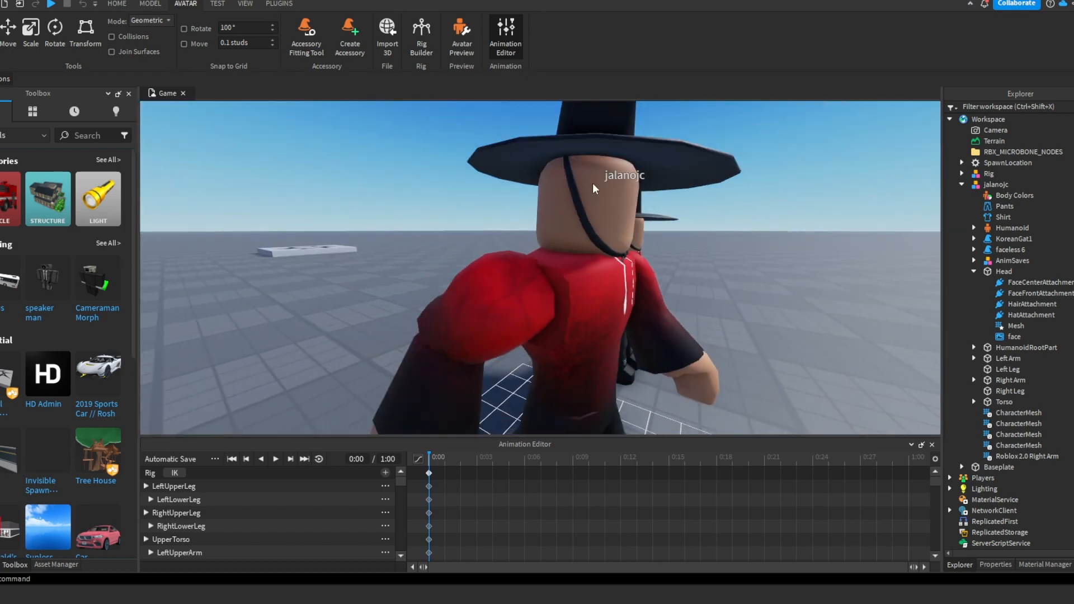
right_click_drag(586, 202, 526, 215)
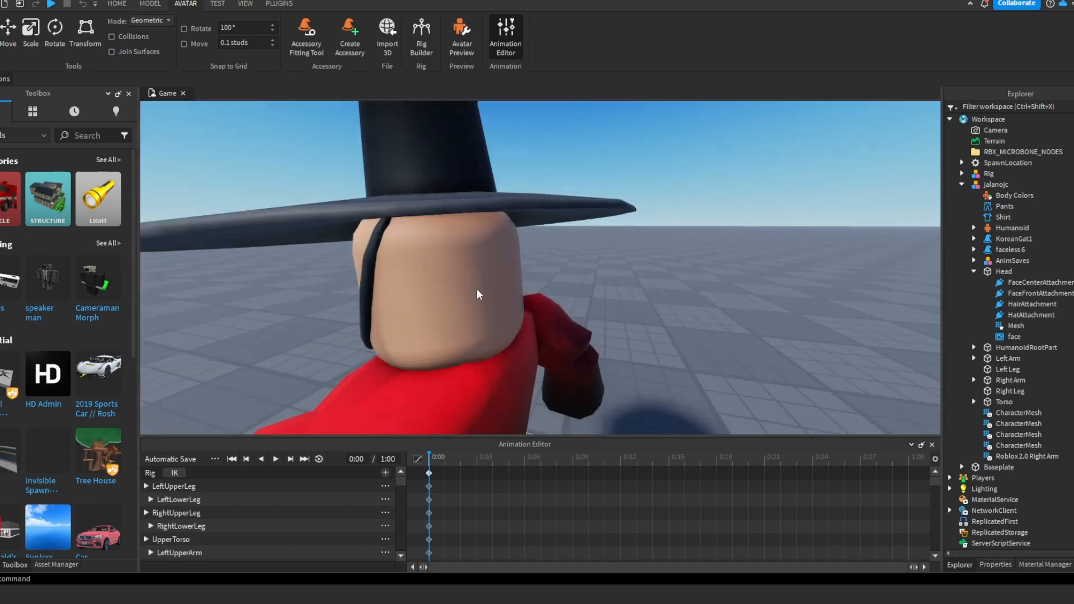
right_click_drag(566, 337, 511, 311)
scroll(700, 261, "down", 4)
left_click(636, 326)
scroll(643, 331, "up", 4)
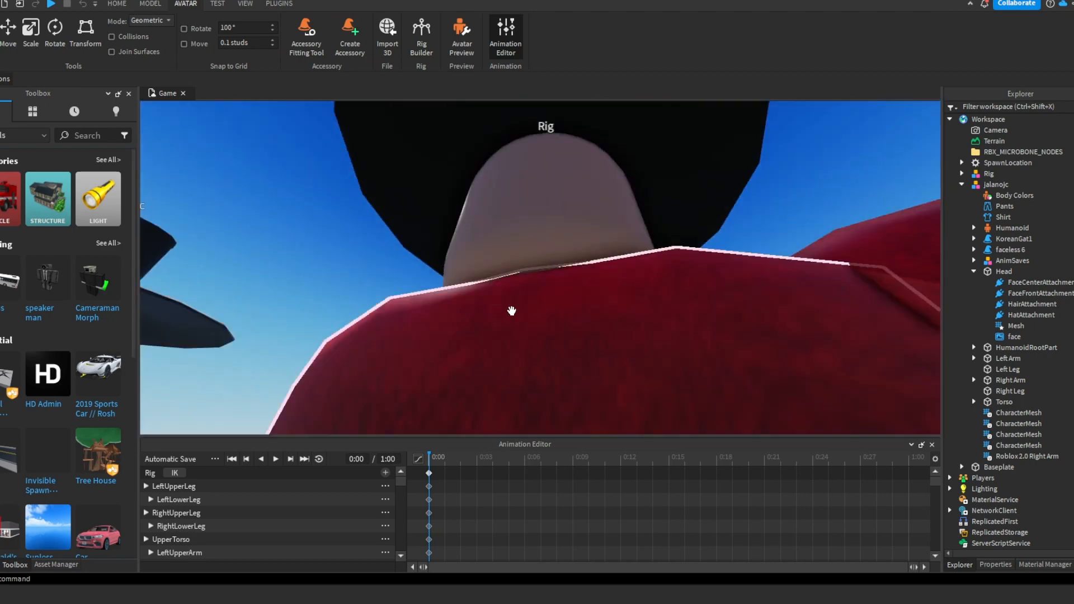
scroll(583, 231, "down", 5)
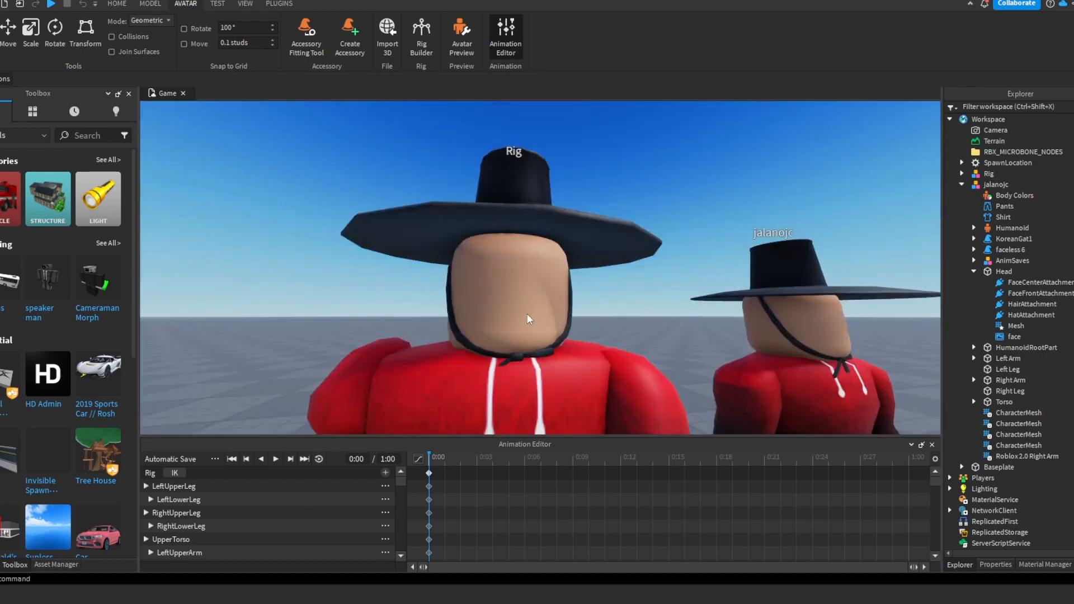
scroll(527, 314, "down", 5)
scroll(577, 273, "up", 2)
right_click_drag(576, 273, 576, 273)
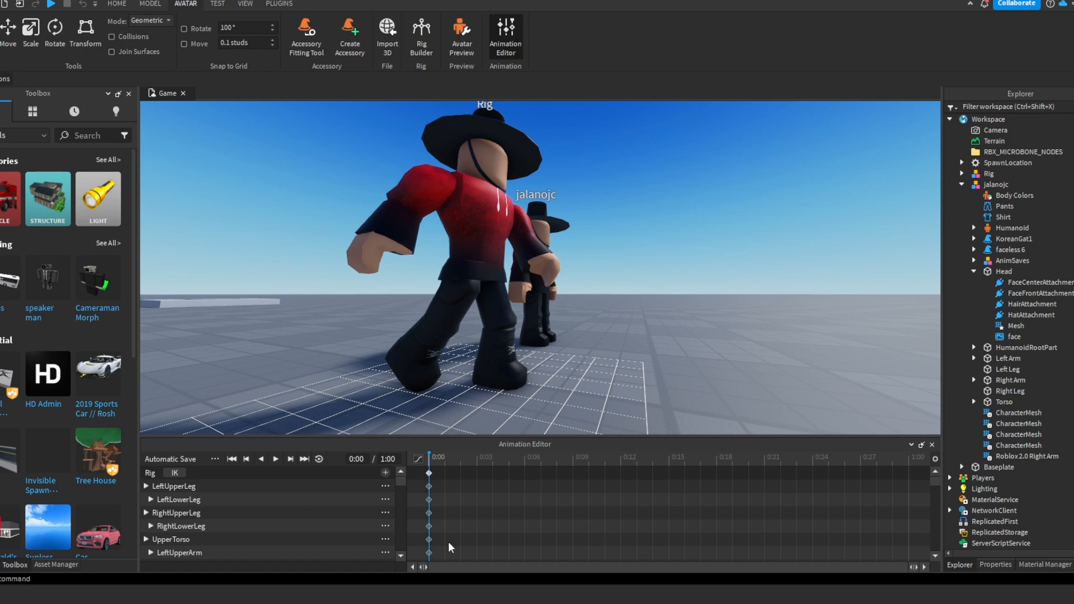
Select the keyframes at 0:00 and move the playhead to 0:09
scroll(195, 499, "down", 2)
mouse_move(428, 474)
left_mouse_down()
mouse_move(571, 518)
mouse_move(890, 452)
mouse_move(421, 491)
left_mouse_up()
left_click(479, 292)
left_click_drag(456, 462, 562, 467)
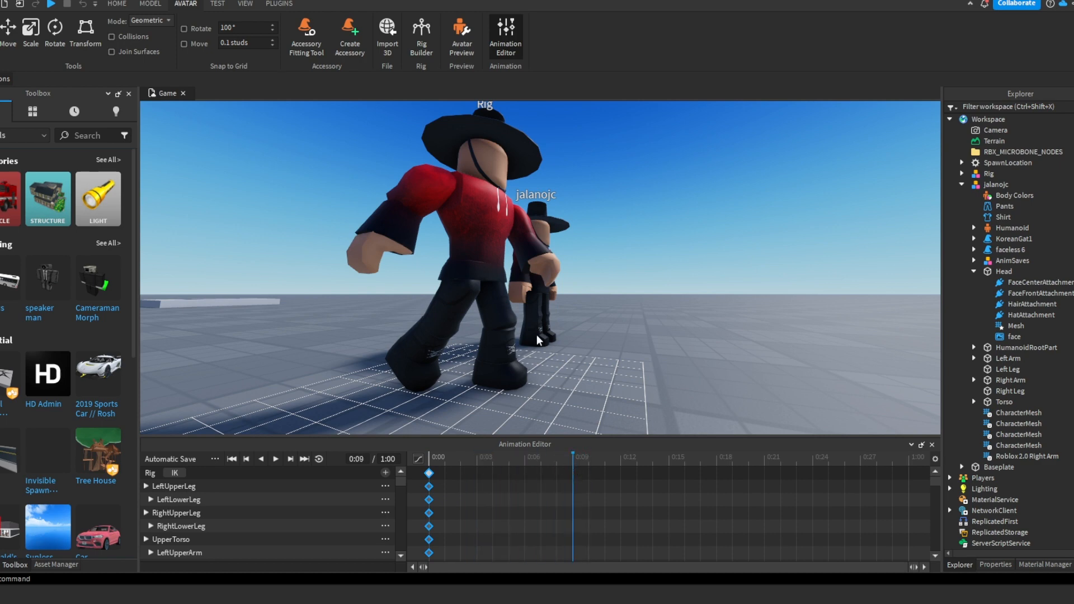
Rotate the R15 rig's right upper leg forward at the hip at 0:09
left_click(469, 289)
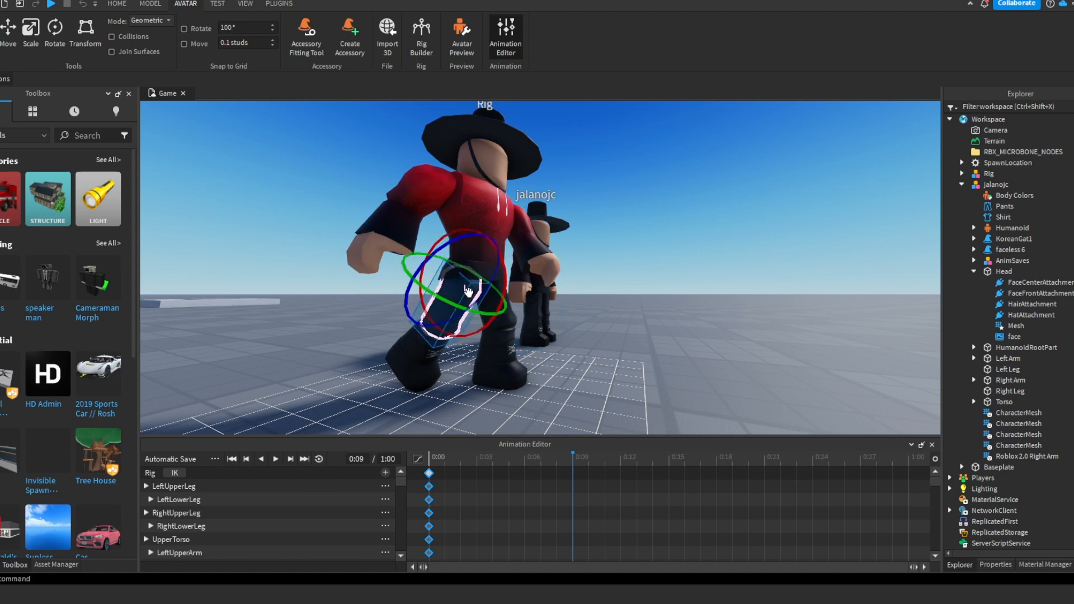
key("w")
right_click_drag(471, 288, 483, 287)
key("w")
key("s")
key("a")
key("w")
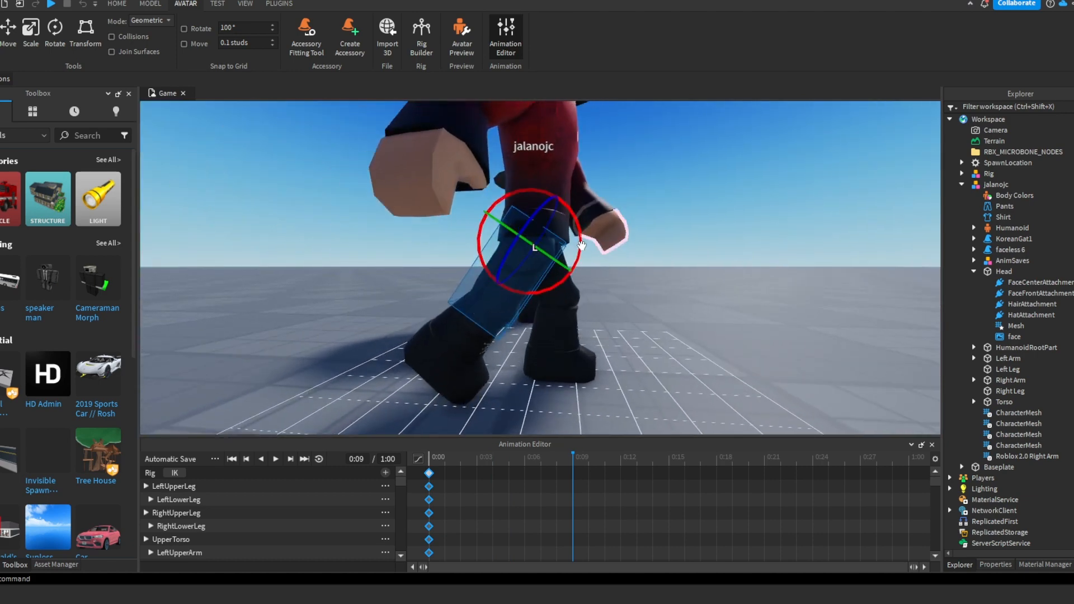
left_click_drag(581, 244, 575, 217)
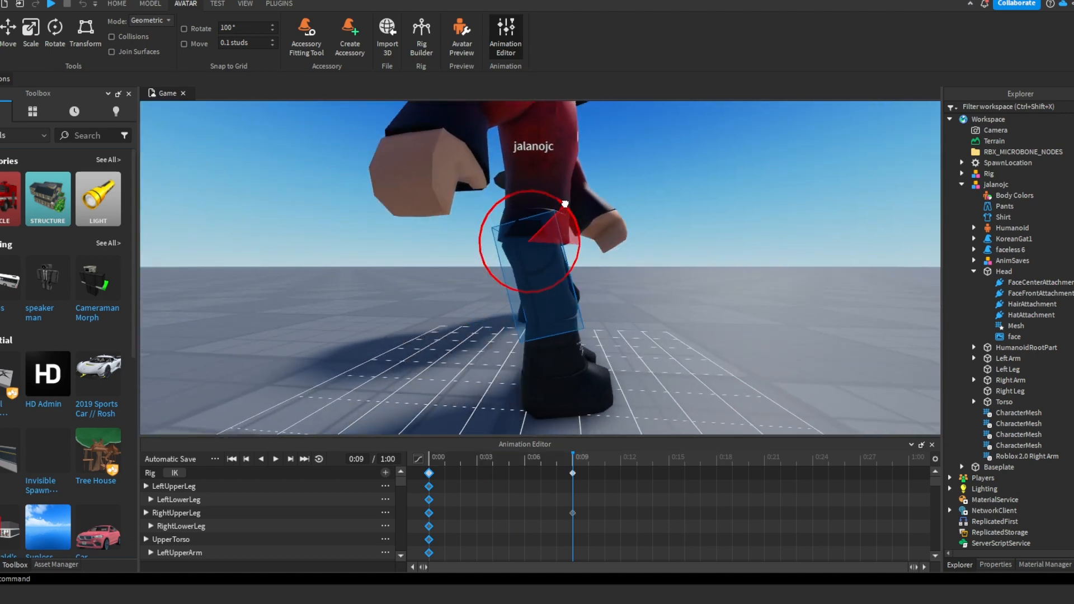
Rotate the R15 rig's left upper leg backward at the hip at 0:09
key("w")
key("a")
right_click_drag(576, 216, 643, 227)
left_click(598, 307)
left_click(641, 237)
key("s")
left_click_drag(659, 260, 617, 236)
Swing the R15 rig's right upper arm forward at 0:09 and adjust its rotation about a second shoulder axis
left_click(596, 192)
key("a")
right_click_drag(639, 177, 642, 180)
left_click(511, 194)
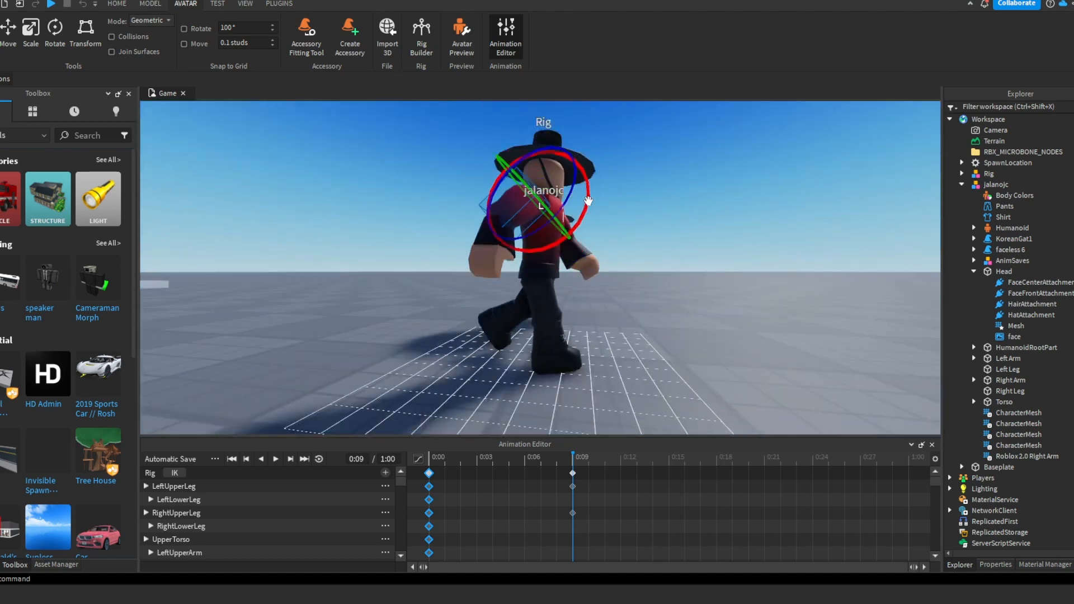
left_click_drag(588, 200, 559, 137)
key("d")
right_click_drag(541, 211, 567, 223)
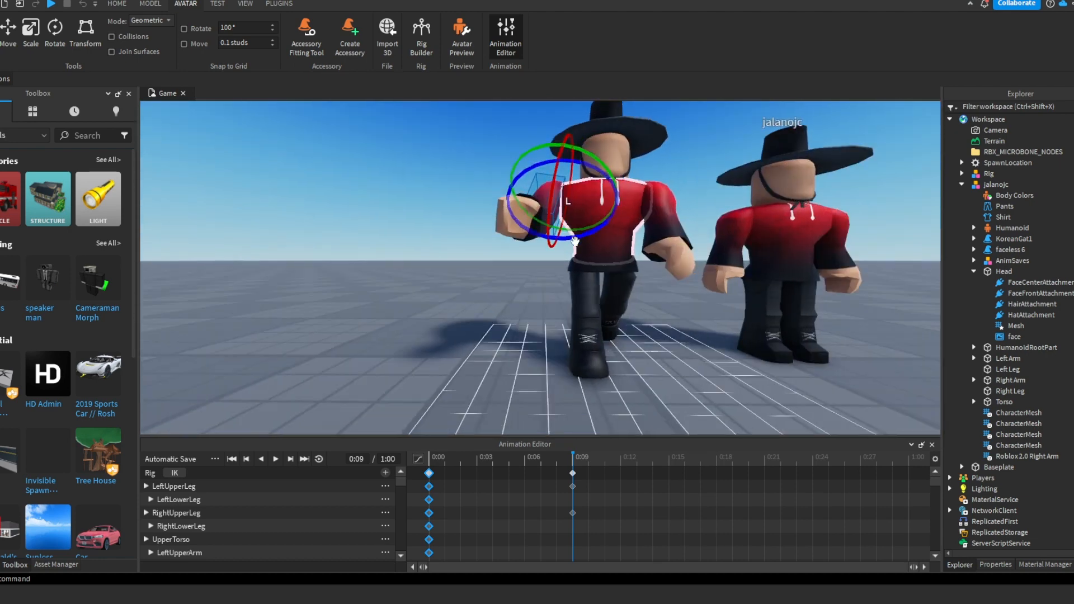
left_click_drag(574, 241, 631, 186)
Rotate the R15 rig's left upper arm down and backward about the shoulder axes at 0:09
key("w")
right_click_drag(669, 204, 591, 288)
key("w")
key("s")
left_click(576, 277)
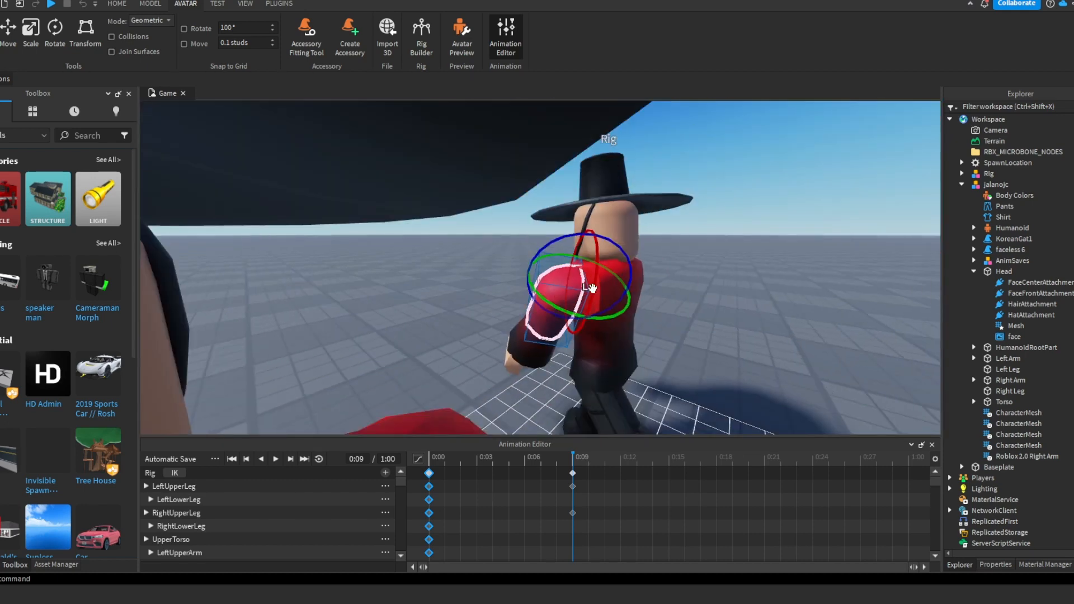
left_click_drag(591, 284, 610, 315)
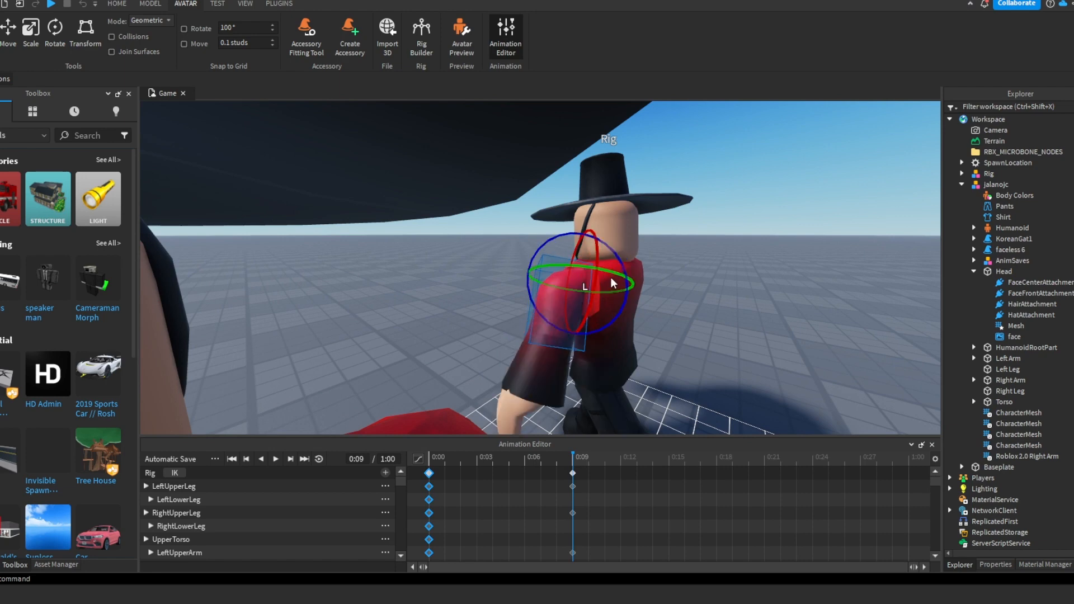
left_click_drag(630, 279, 606, 247)
right_click_drag(606, 246, 605, 249)
right_click_drag(630, 255, 638, 223)
scroll(649, 202, "down", 4)
left_click_drag(634, 212, 612, 196)
right_click_drag(630, 361, 629, 339)
scroll(629, 339, "down", 3)
left_click(607, 427)
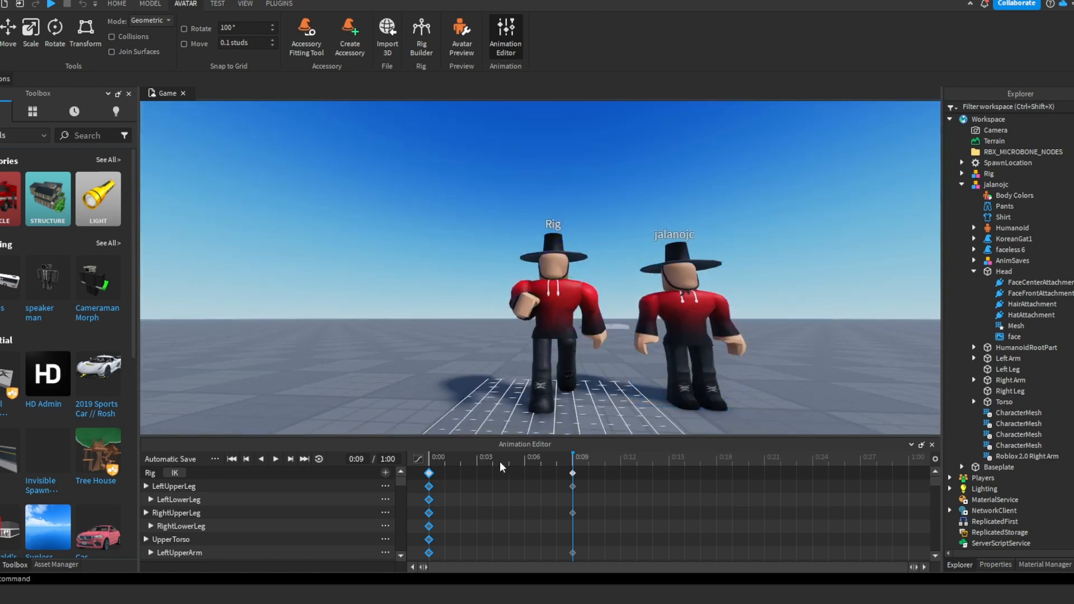
Return the playhead to 0:00 and preview the walking animation from the front and side
left_click_drag(492, 458, 441, 460)
scroll(412, 354, "down", 5)
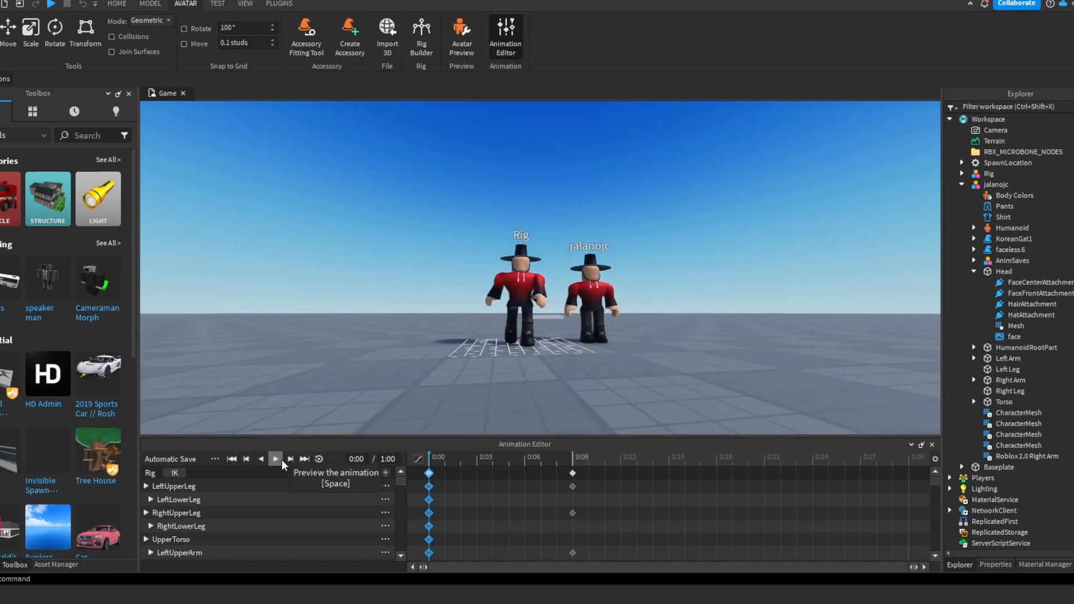
left_click(281, 459)
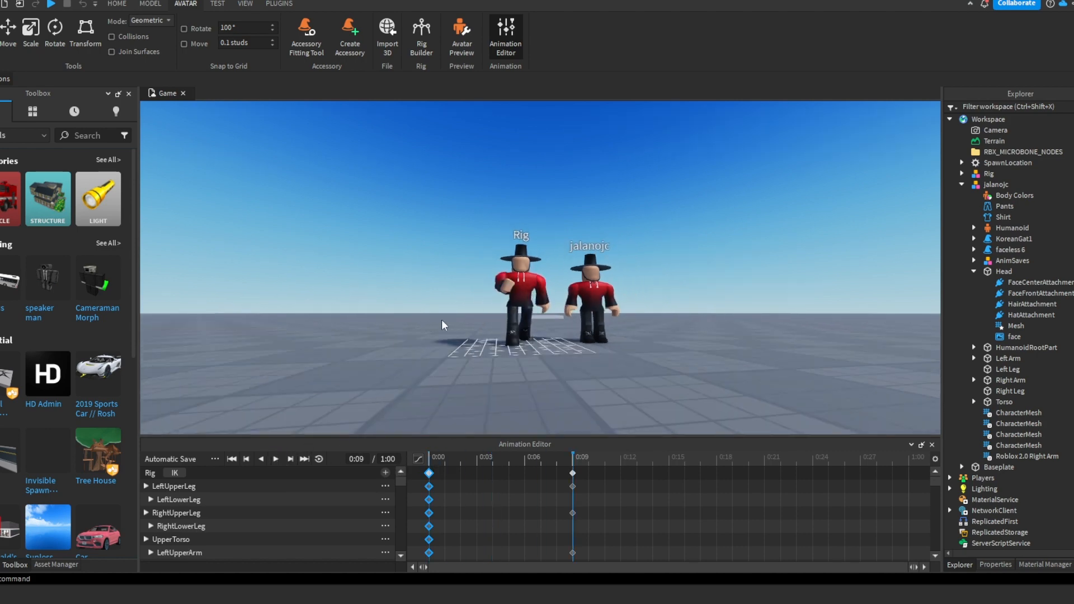
key("a")
right_click_drag(441, 320, 441, 320)
key("w")
key("space")
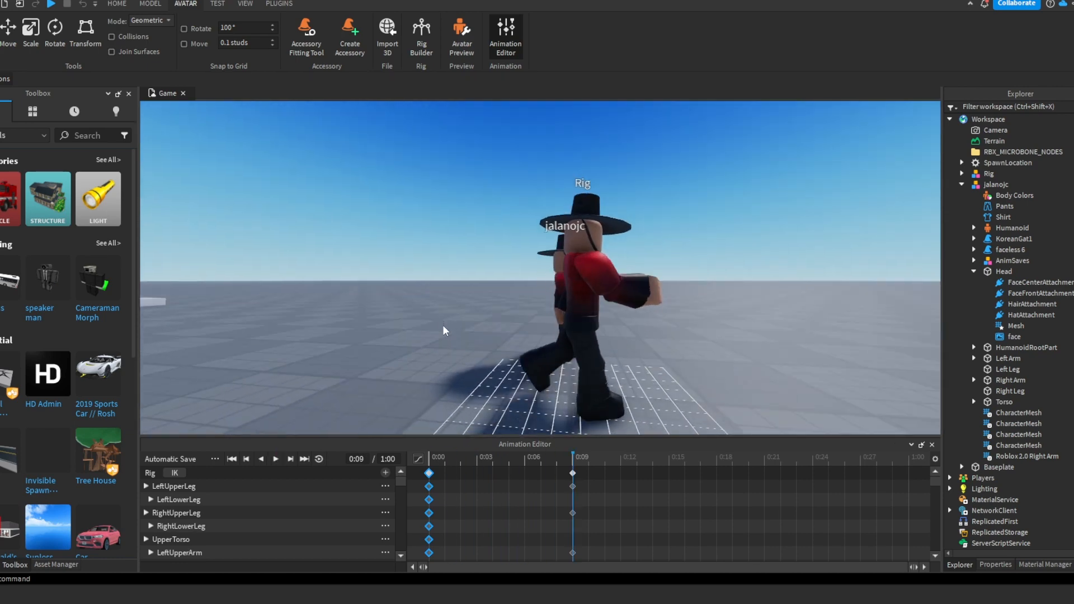
key("space")
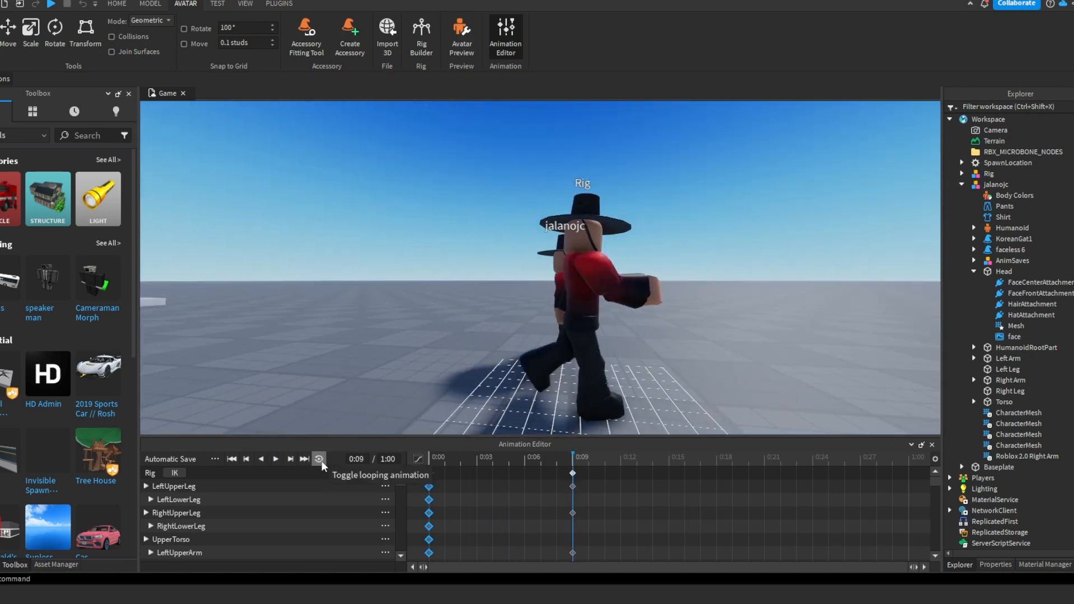
Play the animation with looping enabled, view it close up and from afar, and stop playback
left_click(319, 459)
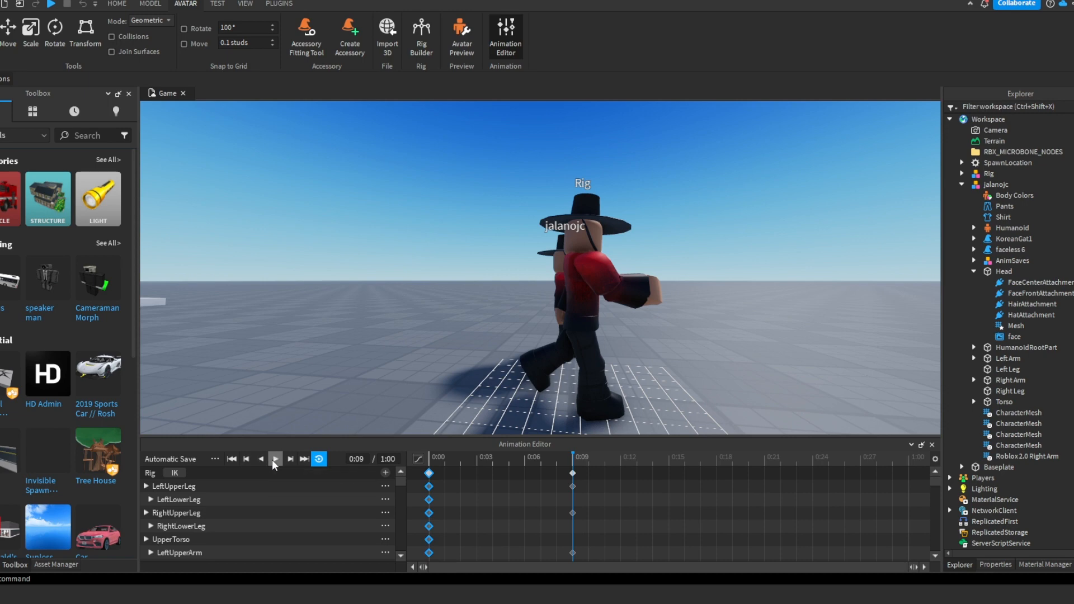
left_click(274, 459)
scroll(620, 310, "up", 5)
right_click_drag(620, 310, 626, 310)
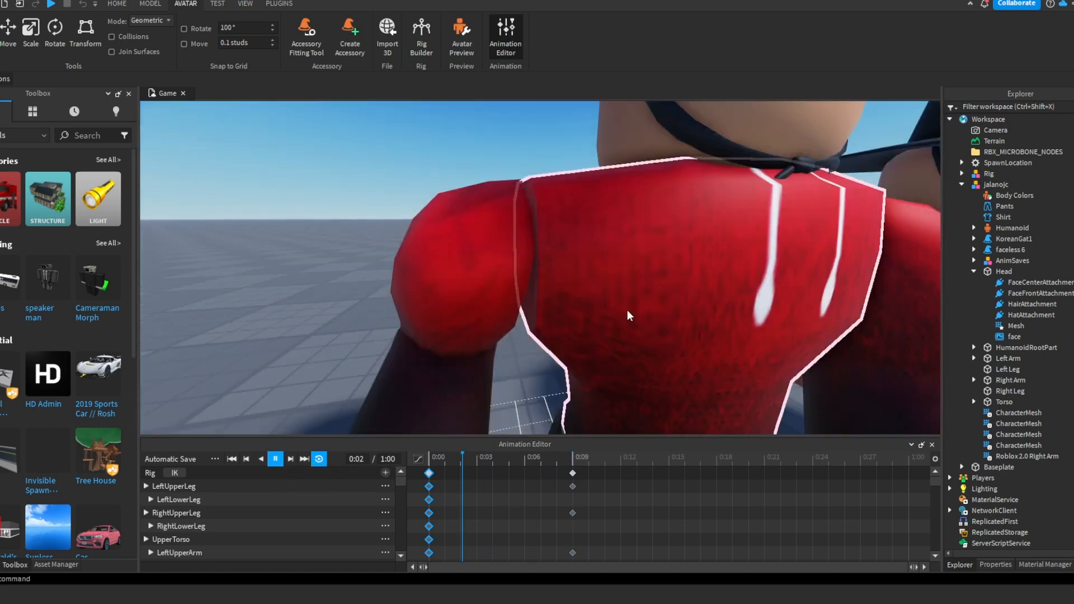
scroll(620, 309, "down", 5)
scroll(620, 310, "down", 5)
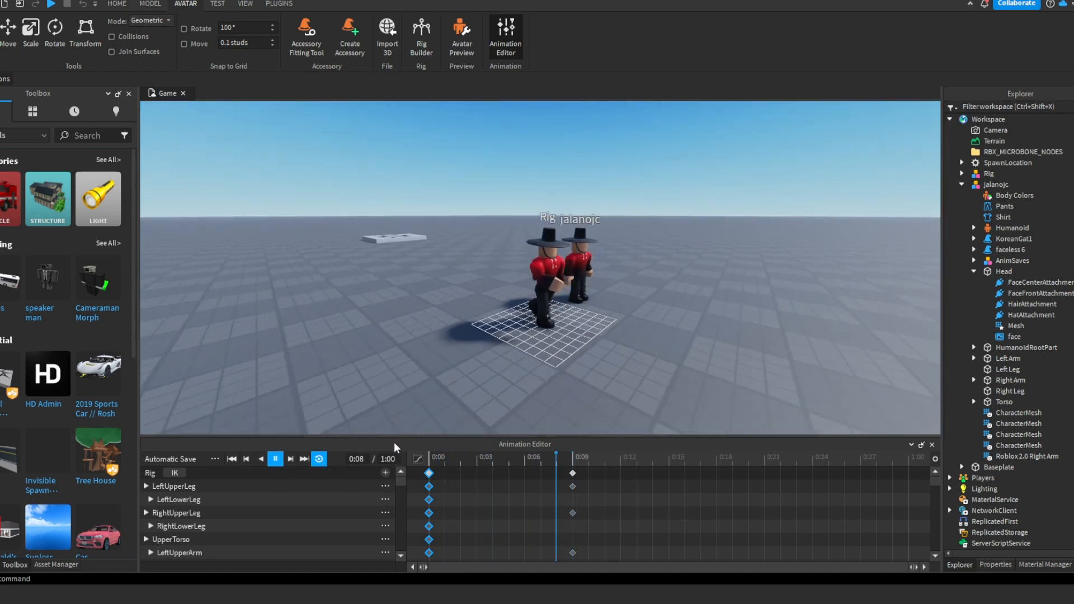
left_click(277, 461)
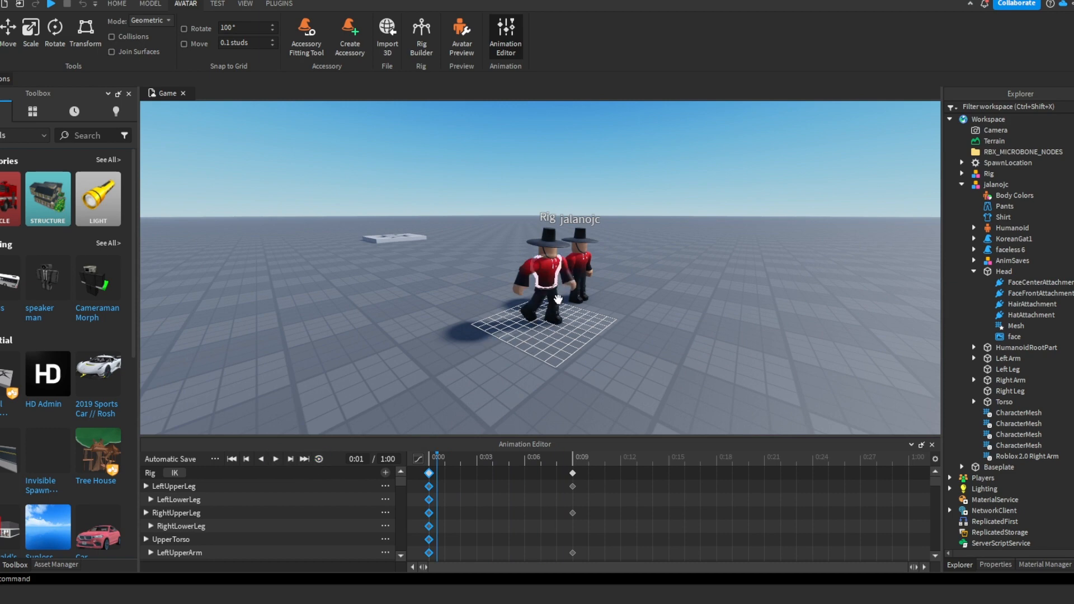
Move the playhead to 0:09 and rotate the R15 rig's upper torso at the waist
left_click(571, 456)
scroll(546, 254, "up", 10)
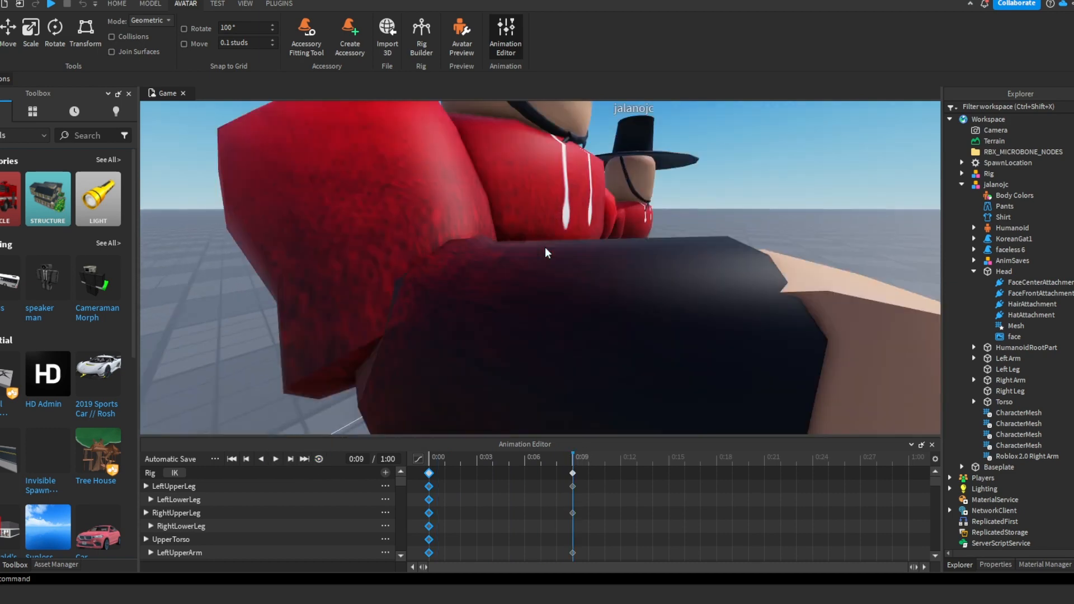
right_click_drag(544, 246, 551, 279)
scroll(548, 285, "down", 5)
left_click(555, 274)
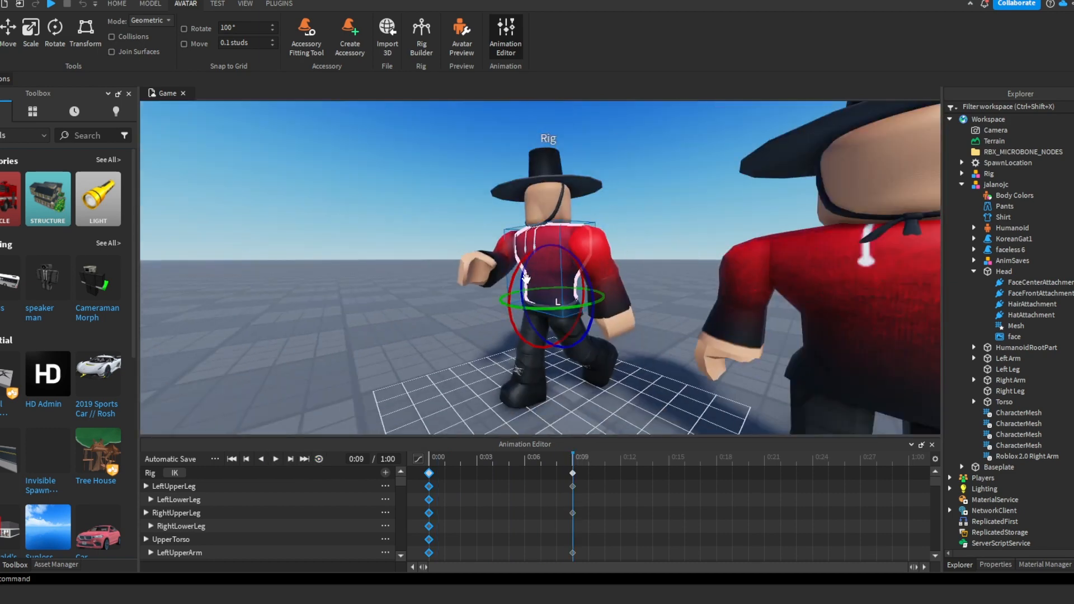
mouse_move(512, 284)
left_mouse_down()
mouse_move(521, 282)
mouse_move(517, 269)
left_mouse_up()
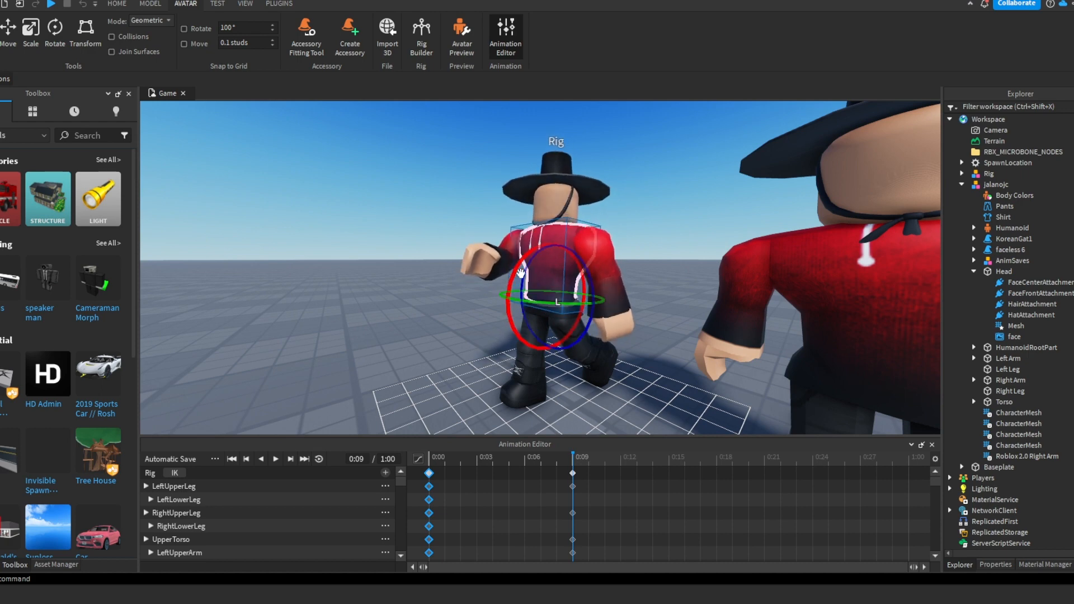
left_click(626, 209)
right_click_drag(626, 208, 521, 190)
scroll(552, 190, "down", 5)
scroll(522, 190, "up", 4)
scroll(521, 190, "down", 3)
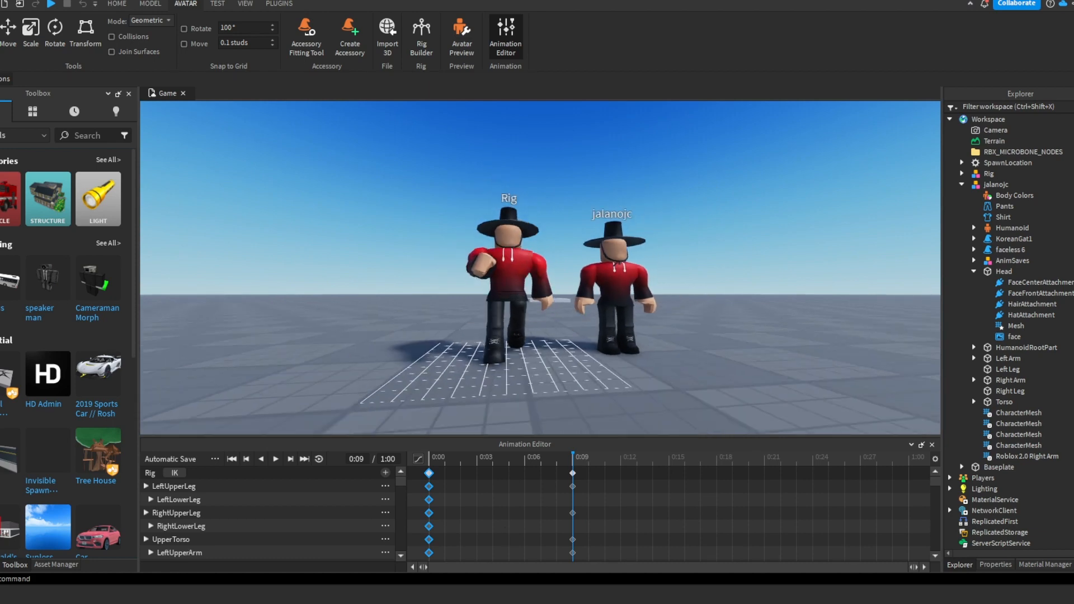
Copy all of the R15 rig's walk keyframes at 0:00 and paste them at 0:16
left_click(444, 470)
left_click_drag(446, 550, 409, 474)
left_click_drag(459, 555, 400, 465)
right_click(429, 487)
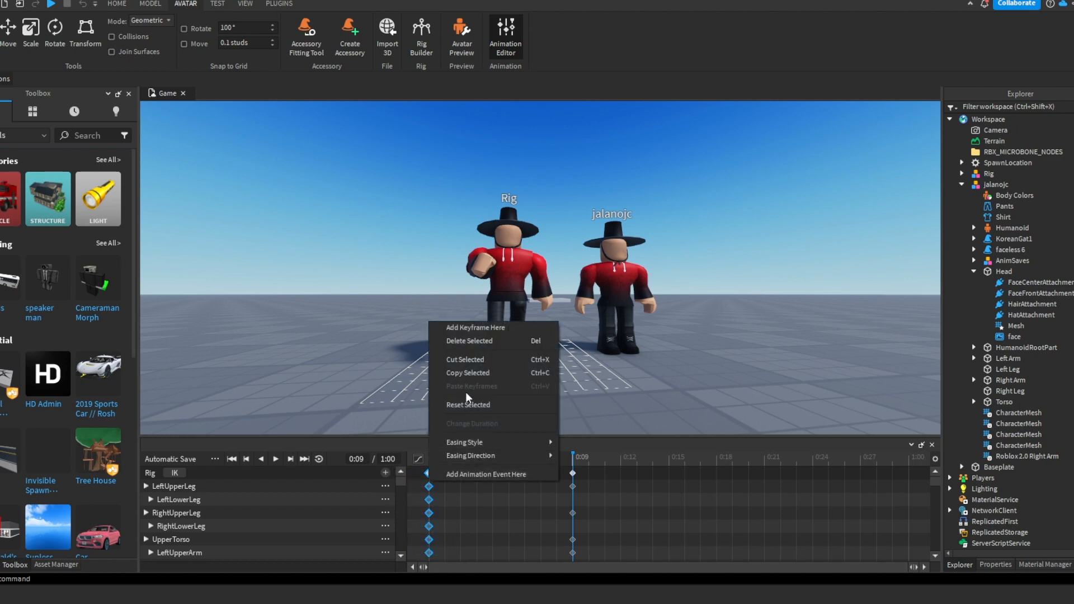
left_click(477, 373)
left_click_drag(615, 469, 681, 473)
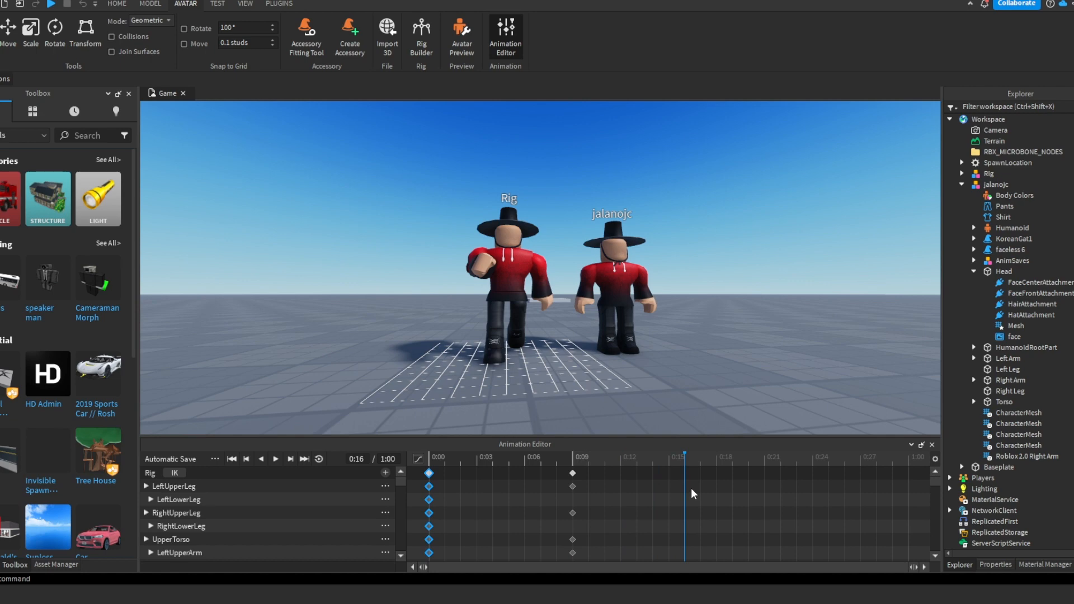
right_click(691, 489)
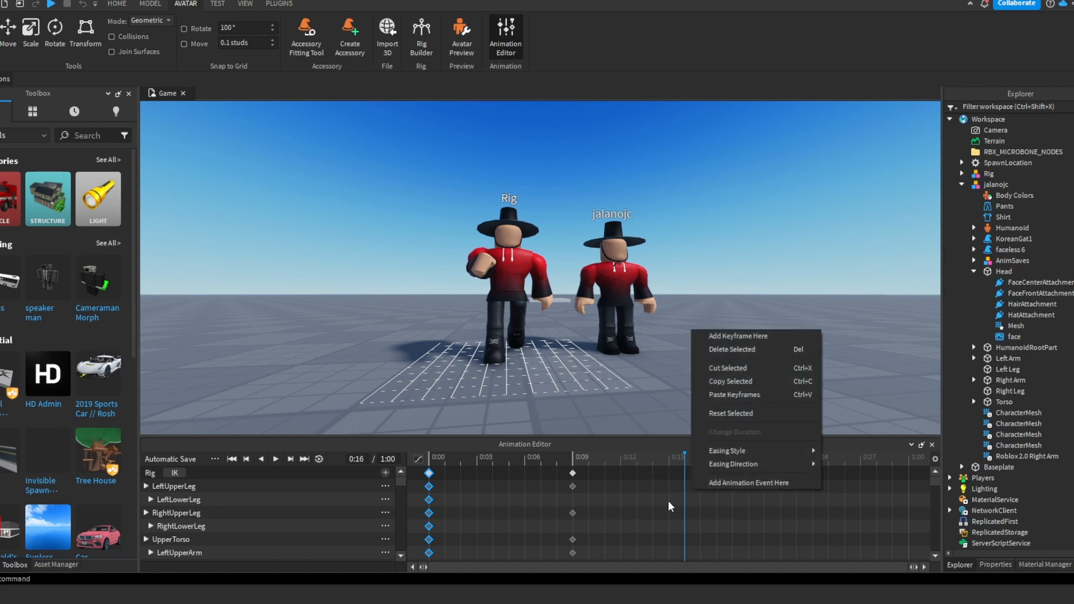
left_click(734, 395)
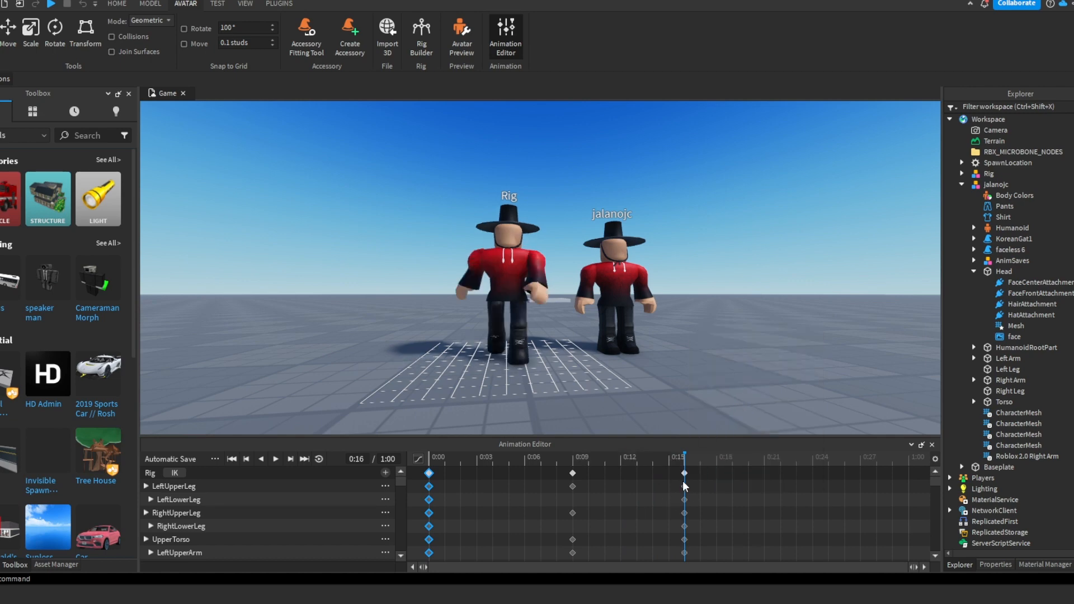
Play the walk animation from 0:00 with looping enabled, view it from the side, and stop playback
left_click_drag(642, 457, 409, 465)
key("space")
left_click(276, 459)
key("a")
right_click_drag(344, 368, 343, 368)
key("d")
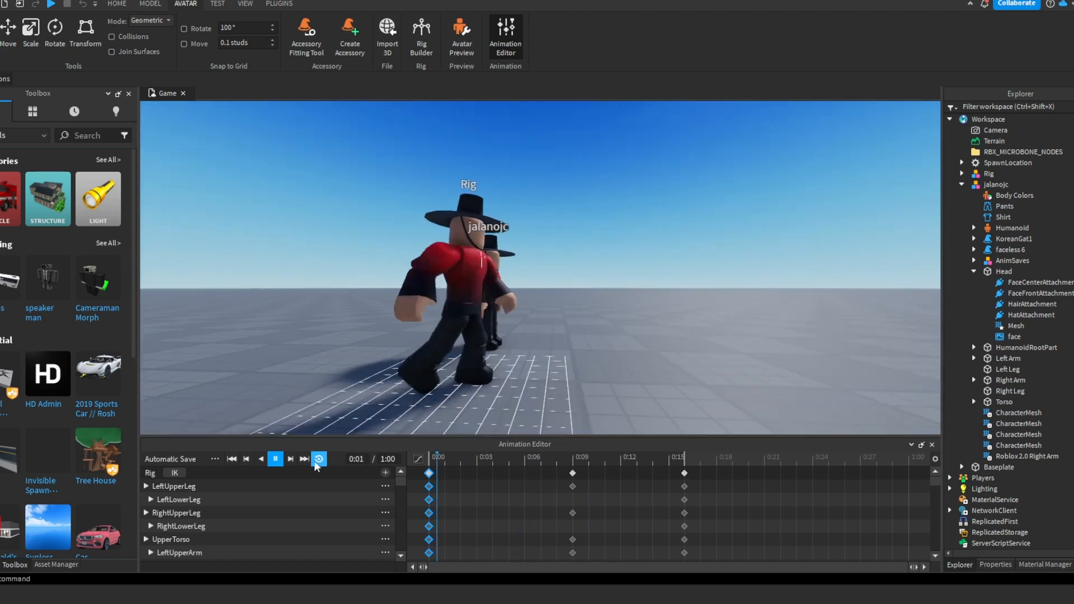
left_click(276, 459)
Move the end keyframe to 1:00 and the middle keyframe to about 0:14, and preview the slower walk
left_click_drag(682, 473, 923, 482)
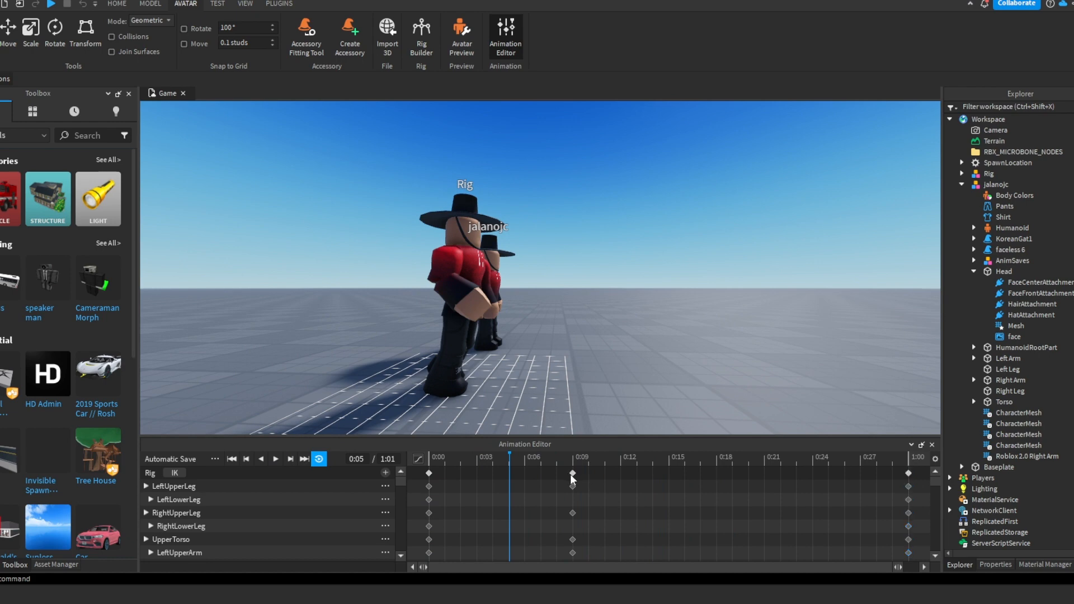
left_click_drag(571, 474, 650, 480)
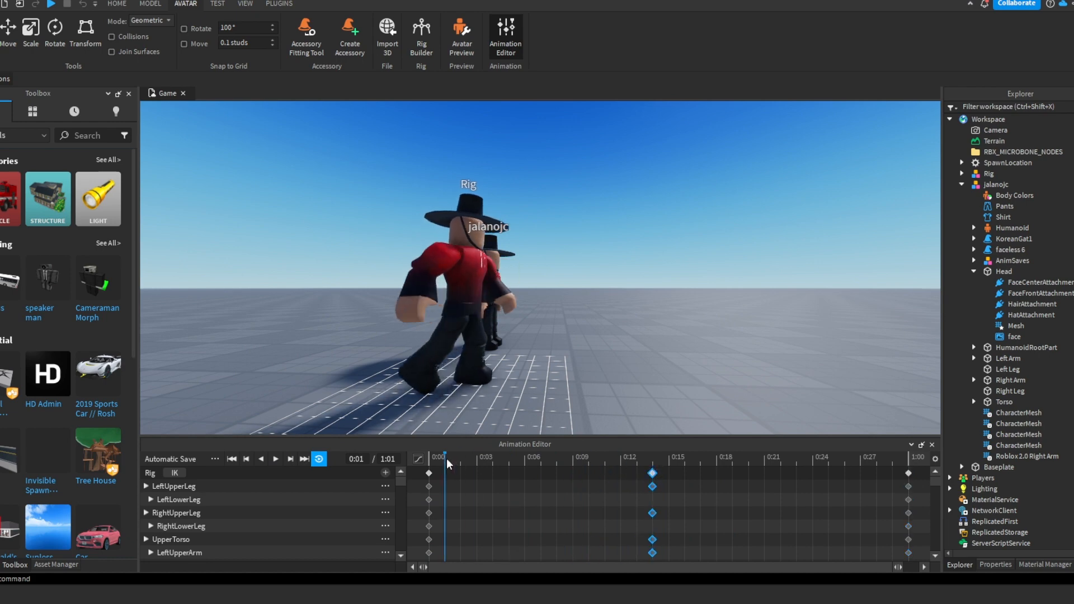
key("space")
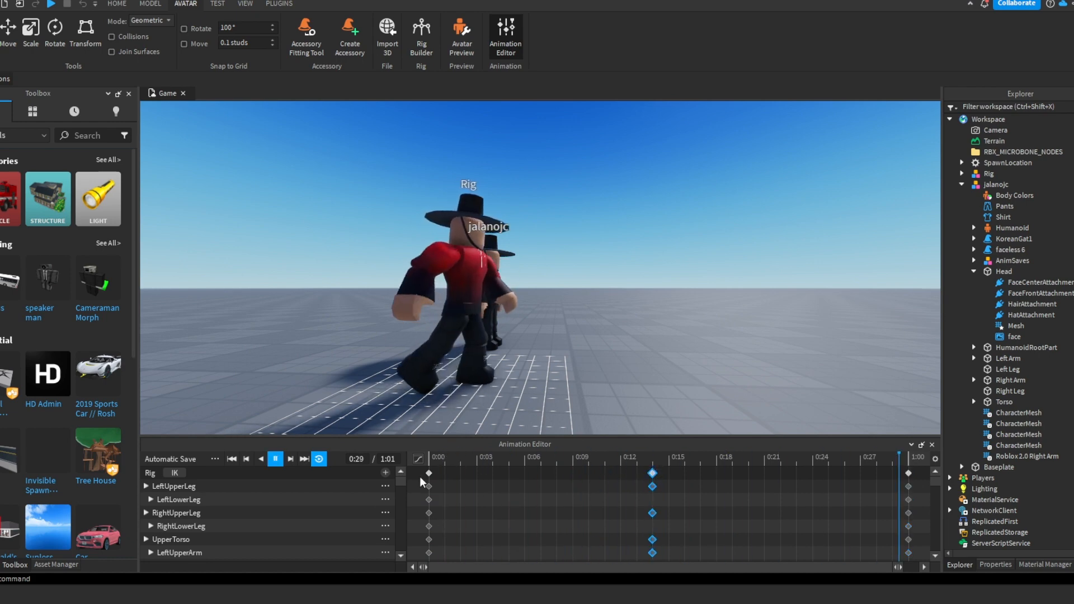
key("space")
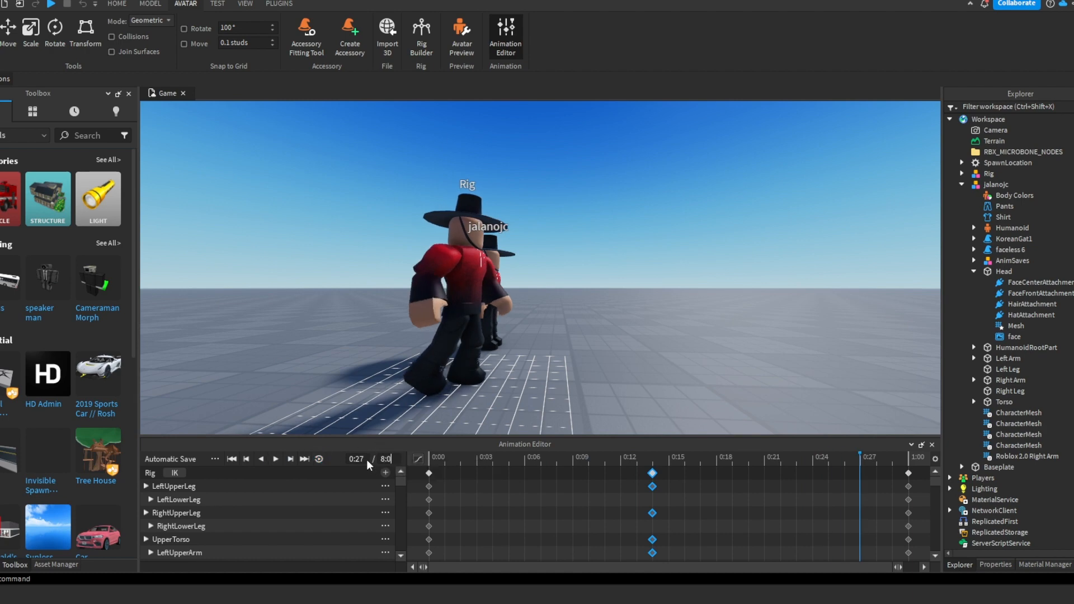
Set the animation length to 8:00, moving the end keyframe to 2:00 and the middle keyframe to about 0:25
key("Return")
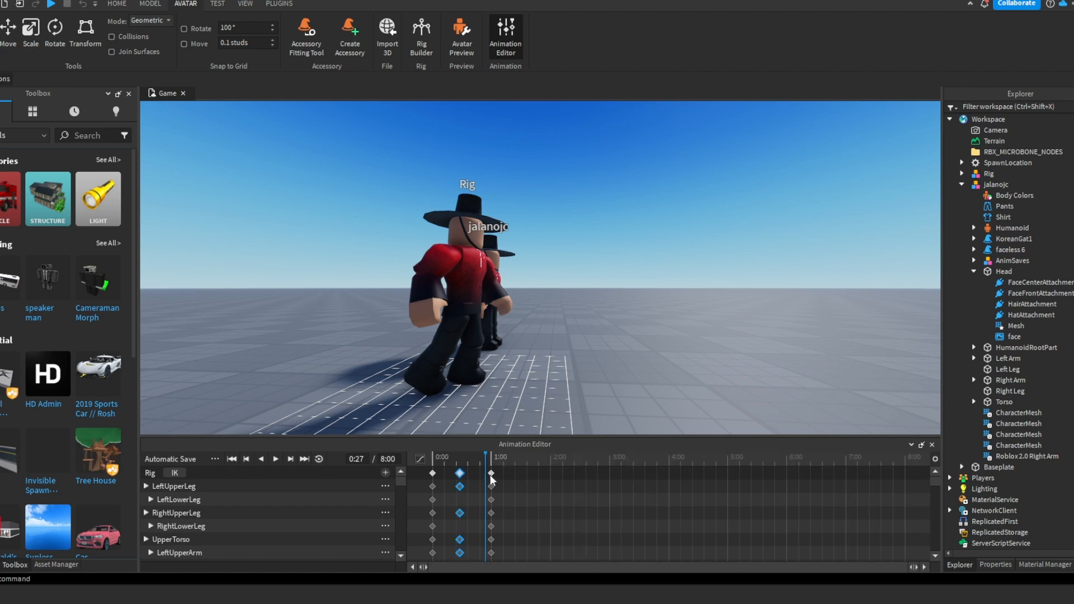
left_click_drag(490, 474, 530, 521)
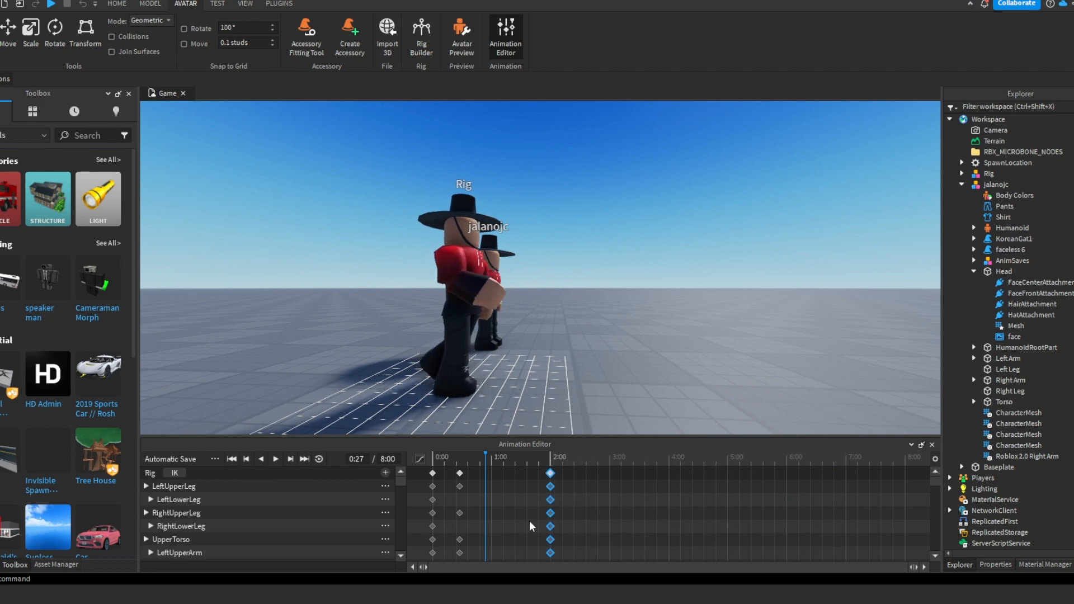
left_click_drag(460, 473, 482, 475)
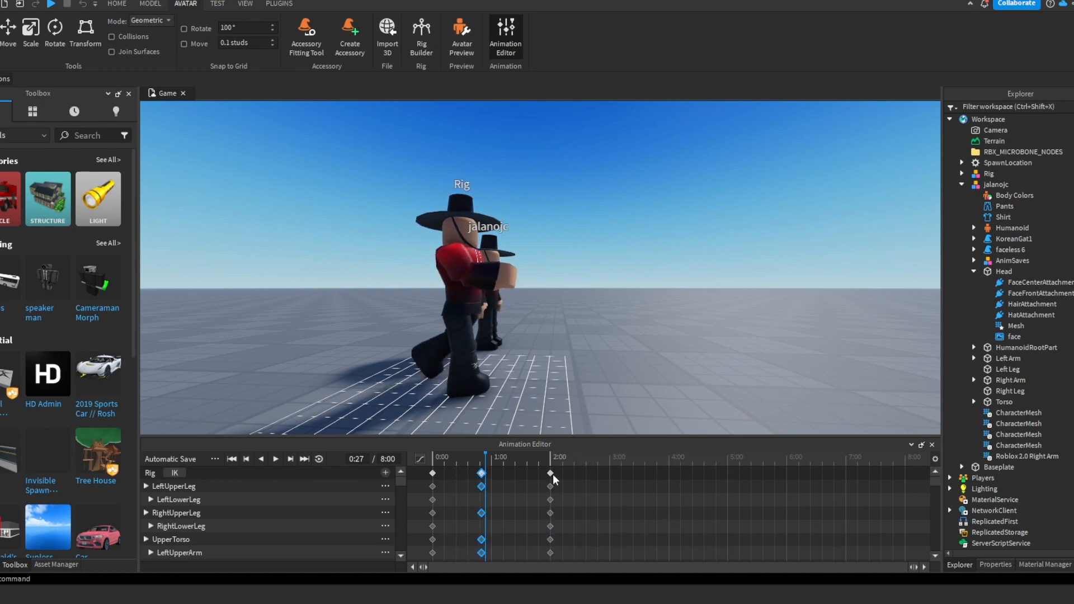
Stretch the walk by moving the end keyframe to 8:00 and the middle keyframe to about 3:19, and preview it
left_click_drag(551, 474, 871, 483)
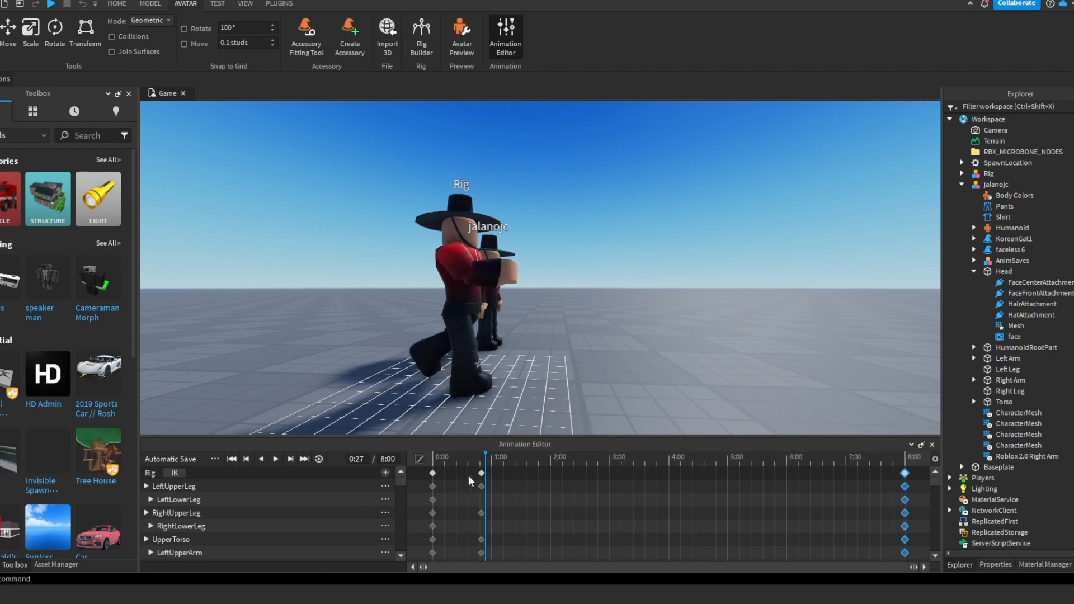
left_click_drag(483, 473, 647, 474)
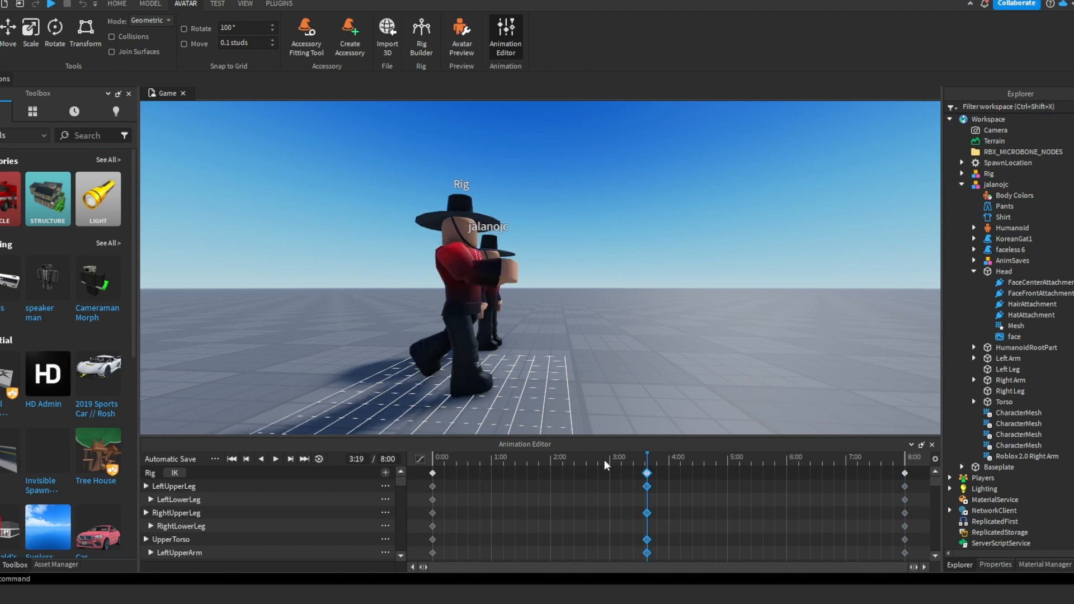
key("space")
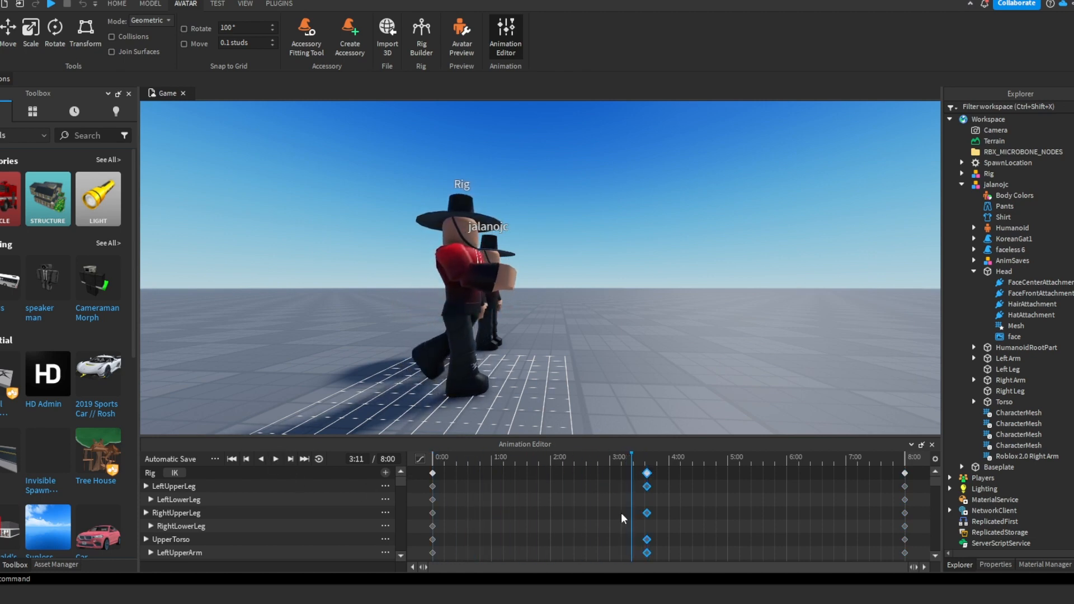
Shorten the walk by moving the middle keyframe to about 1:12 and the end keyframe to 2:10, and preview it
left_click_drag(647, 473, 495, 473)
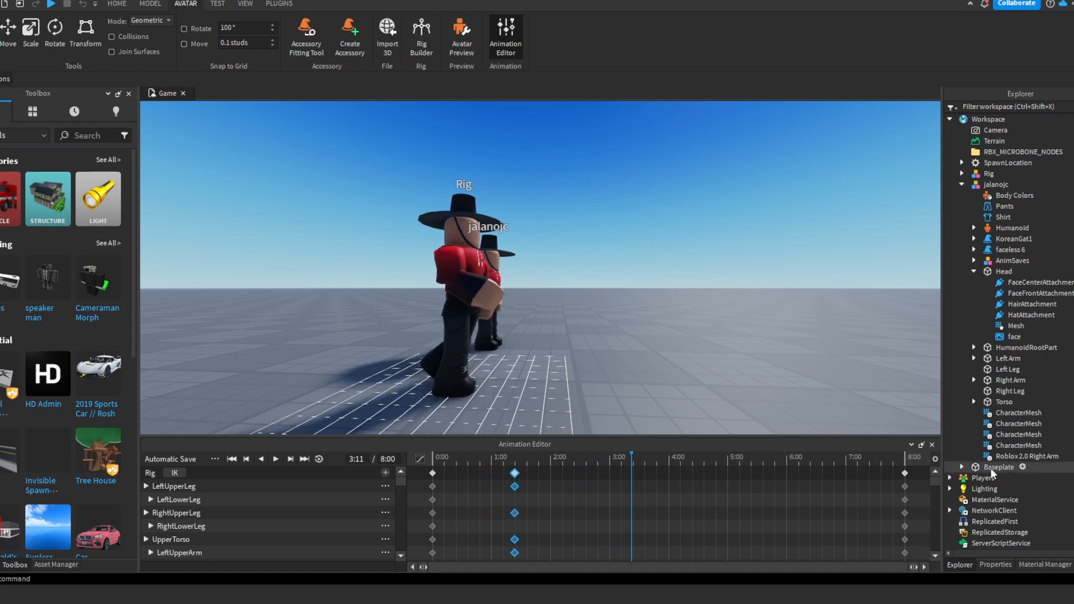
left_click_drag(912, 473, 666, 473)
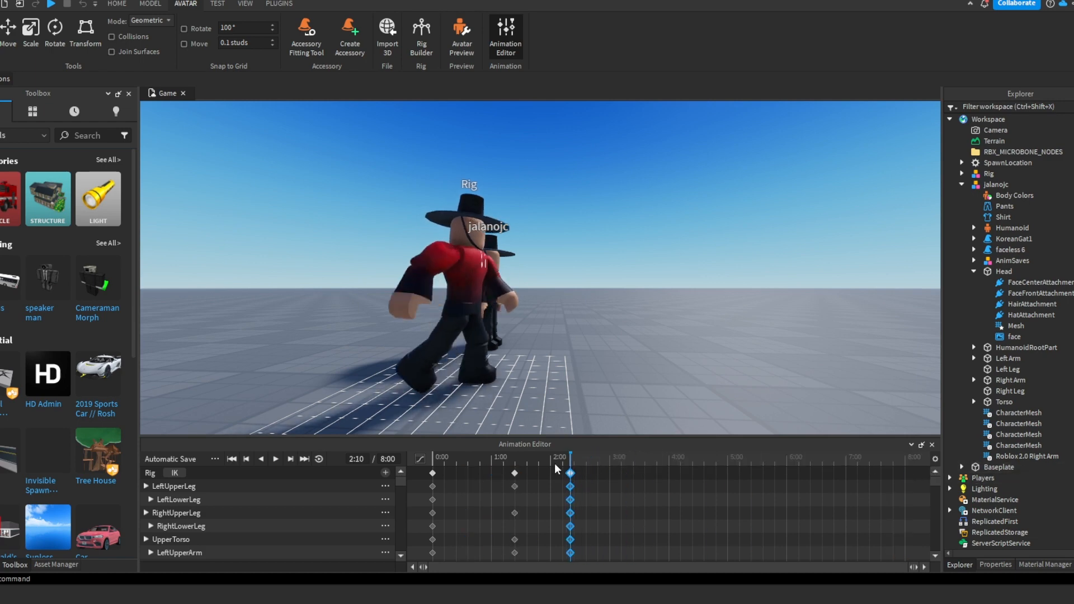
left_click_drag(555, 463, 345, 461)
key("space")
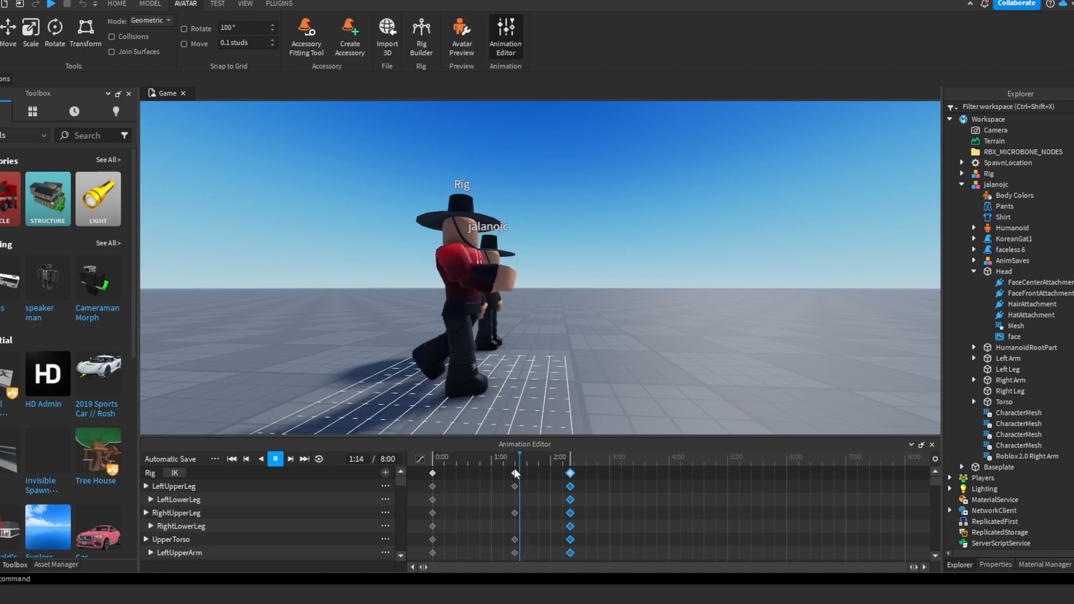
Move the middle keyframe to about 0:21 and the end keyframe to 1:06, and preview the looped walk from several angles
left_click_drag(514, 474, 476, 487)
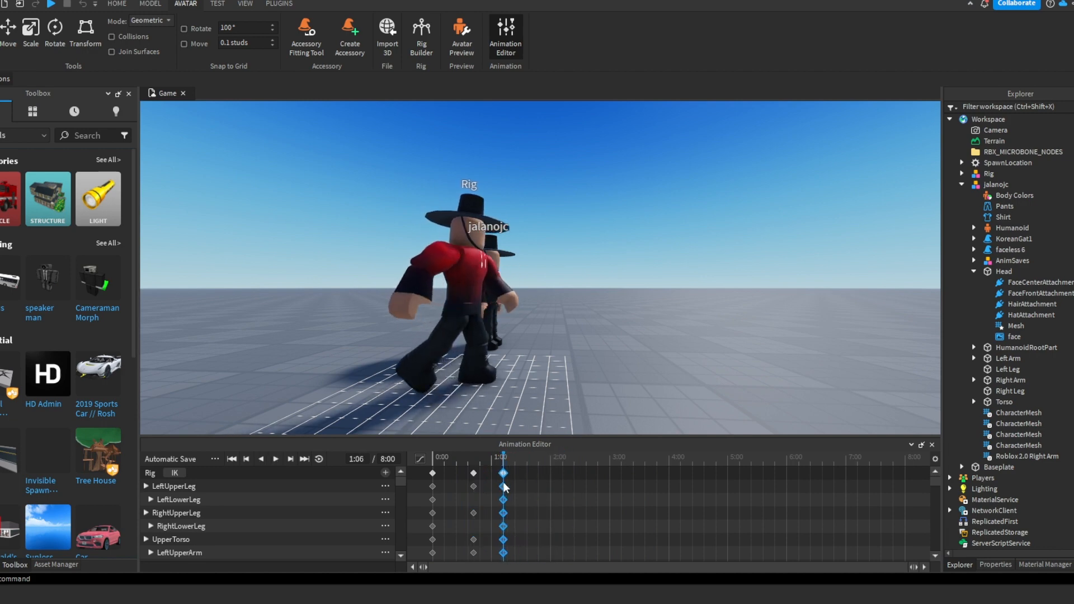
key("space")
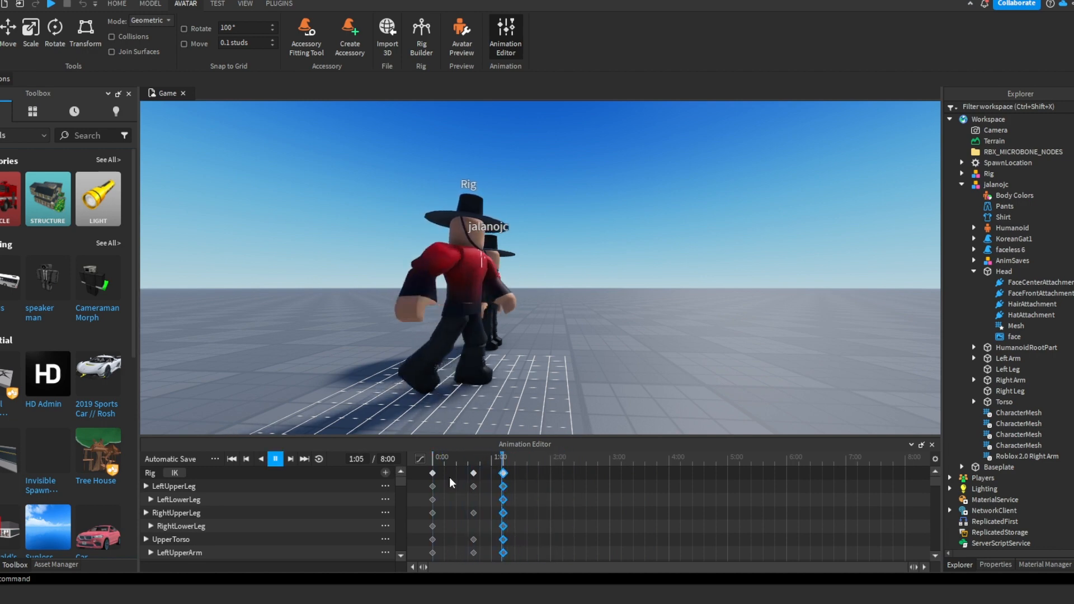
left_click(276, 460)
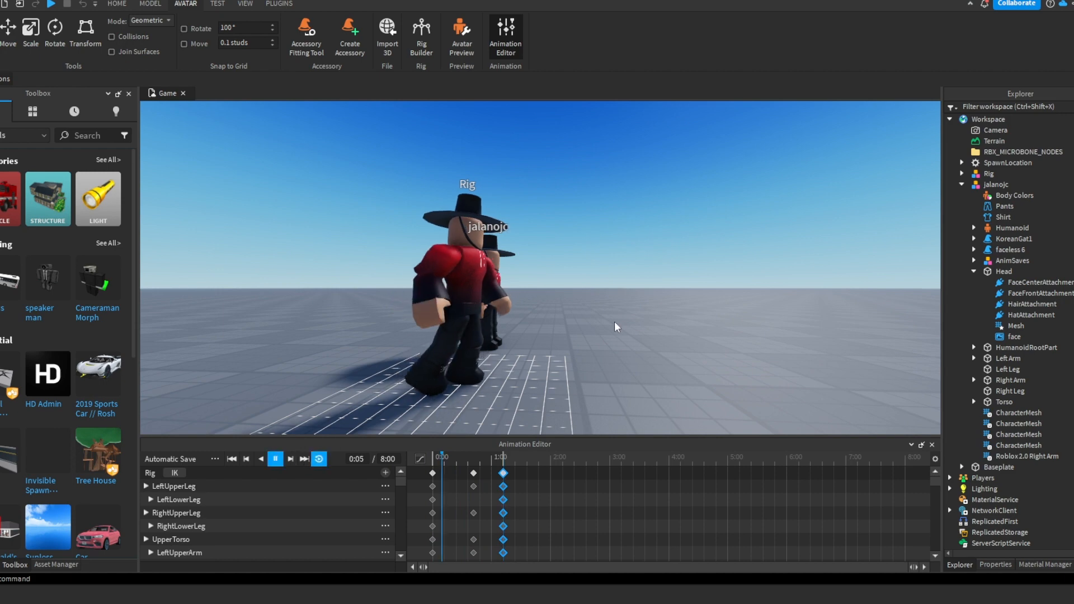
right_click_drag(618, 320, 619, 324)
key("a")
key("s")
key("d")
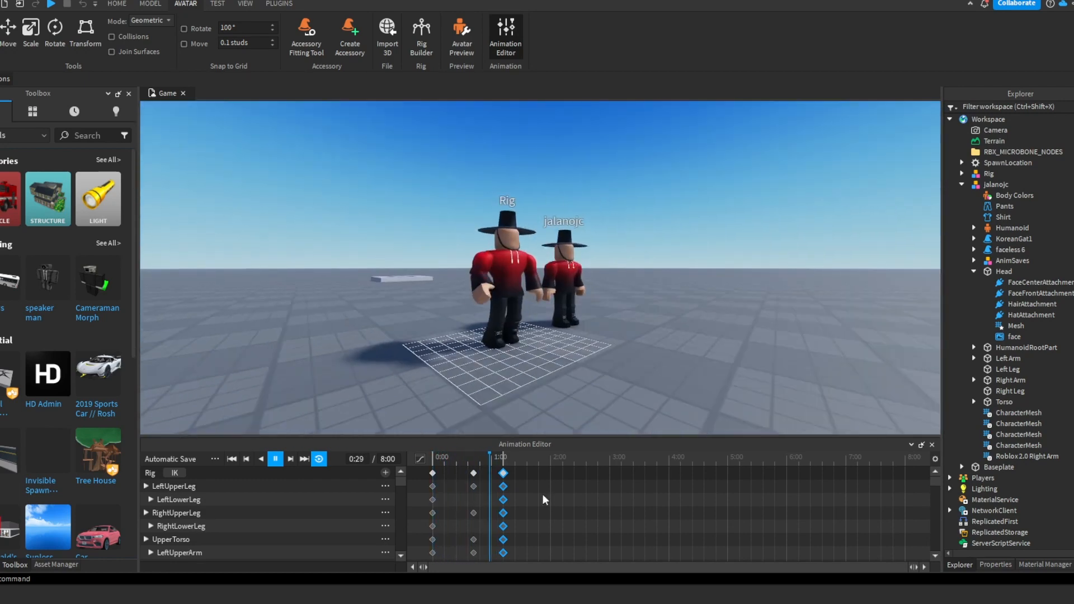
Stop playback and delete all of the walk animation's keyframes from the timeline
left_click_drag(535, 559, 419, 467)
right_click(434, 473)
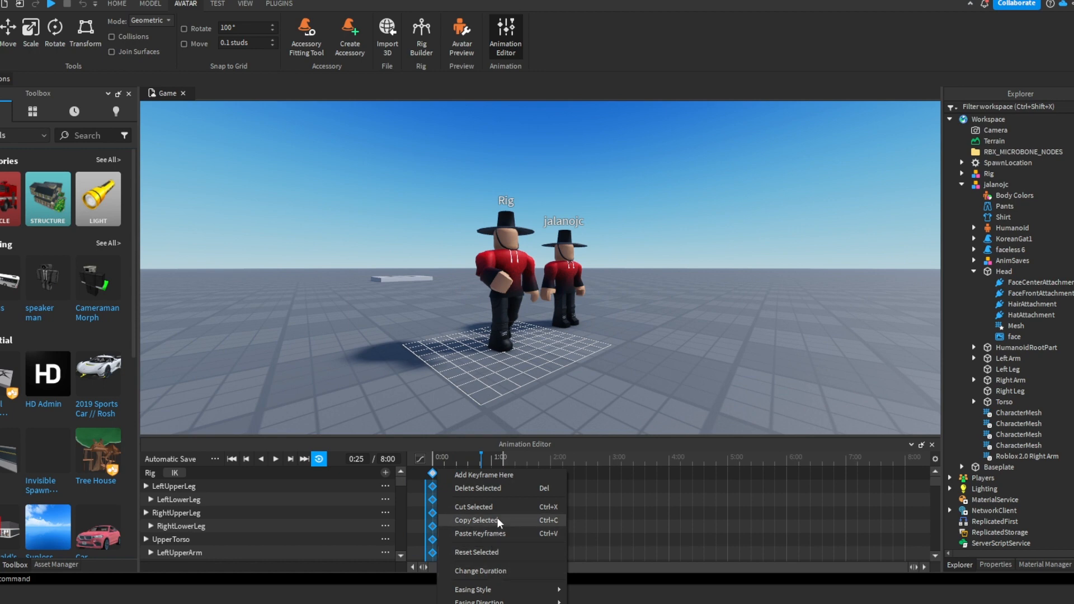
left_click(502, 489)
scroll(676, 291, "up", 5)
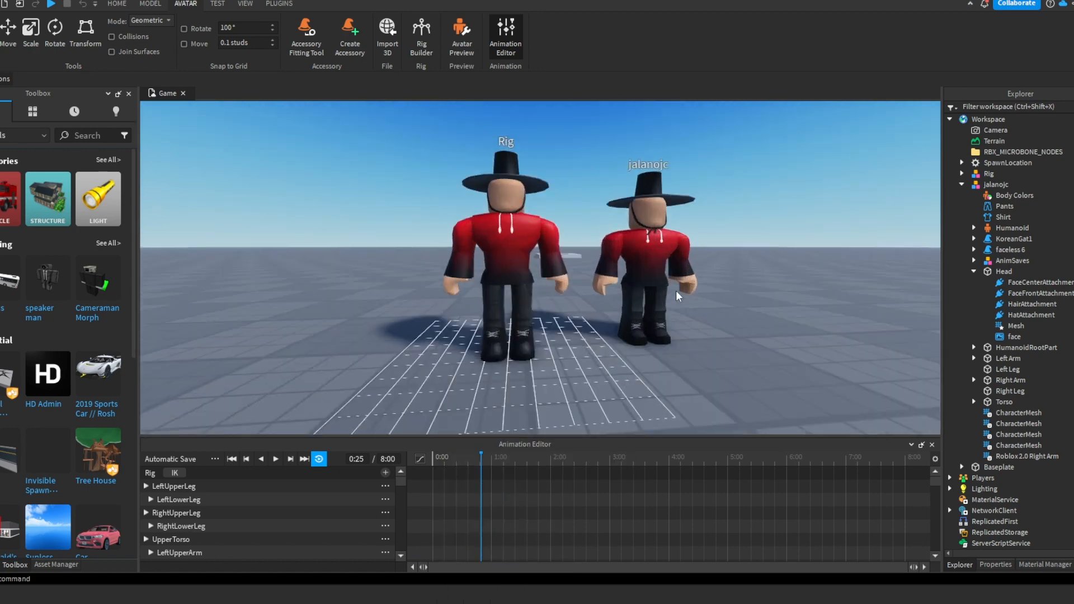
Rotate the R15 rig's upper torso forward at 0:00, move that keyframe to 1:10, and turn looping off
right_click_drag(564, 364, 524, 366)
scroll(603, 323, "down", 3)
scroll(516, 361, "up", 3)
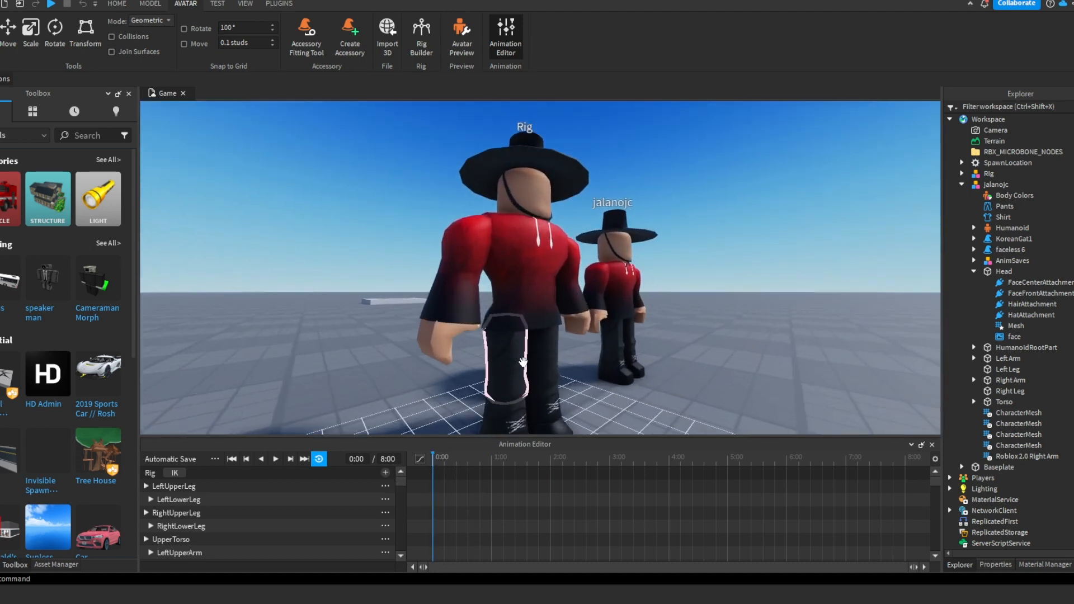
left_click(513, 314)
left_click_drag(563, 279, 567, 312)
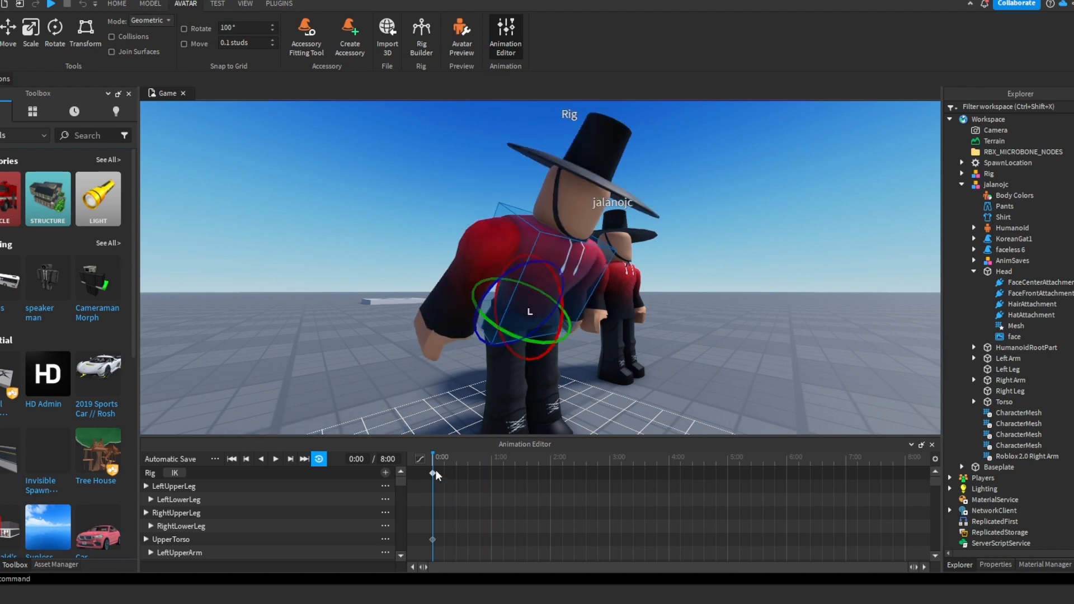
left_click_drag(433, 474, 511, 473)
key("space")
left_click(319, 458)
Rotate the R15 rig's upper legs and right lower leg to bend them at 1:10
left_click(515, 358)
right_click_drag(537, 335, 551, 302)
scroll(551, 296, "up", 3)
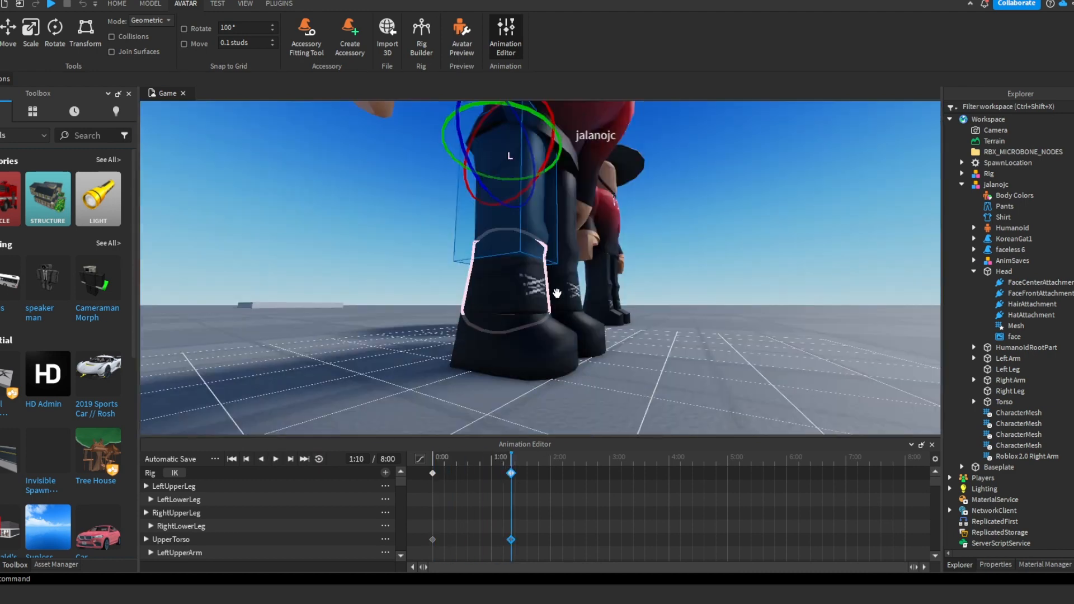
left_click(581, 252)
left_click_drag(520, 204, 604, 195)
right_click_drag(615, 193, 622, 187)
scroll(622, 187, "down", 3)
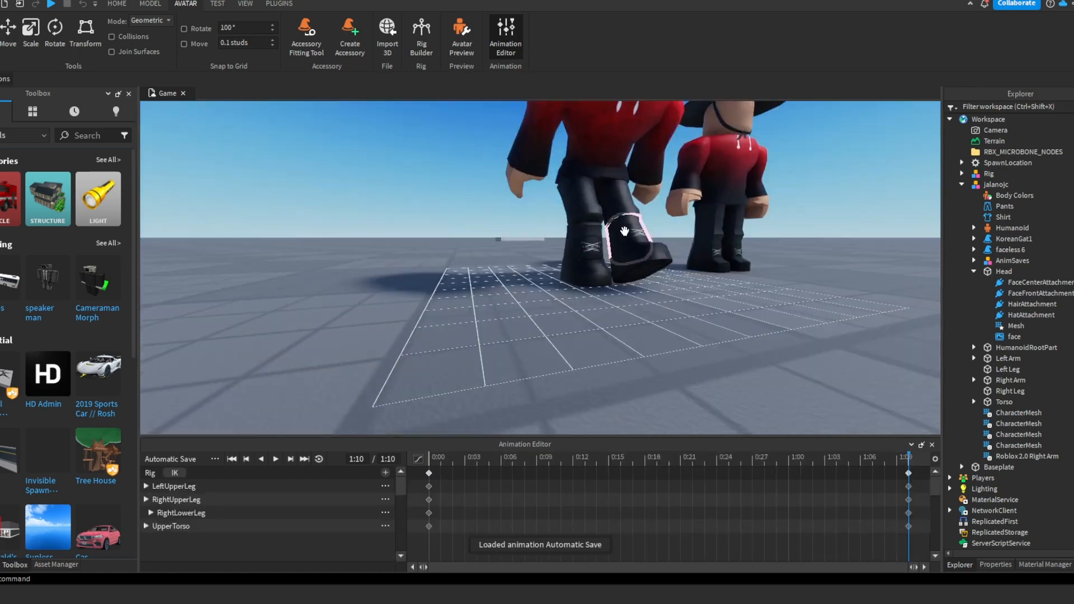
Bend the R15 rig's left lower leg at 1:10
mouse_move(560, 252)
right_mouse_down()
mouse_move(570, 229)
mouse_move(568, 260)
mouse_move(576, 249)
right_mouse_up()
scroll(569, 230, "up", 3)
scroll(570, 229, "down", 2)
left_click(612, 207)
scroll(612, 207, "up", 3)
right_click_drag(612, 207, 628, 250)
Switch the R15 rig's lower torso from rotation to movement handles and move it down at 1:10 for a crouch
left_click(621, 282)
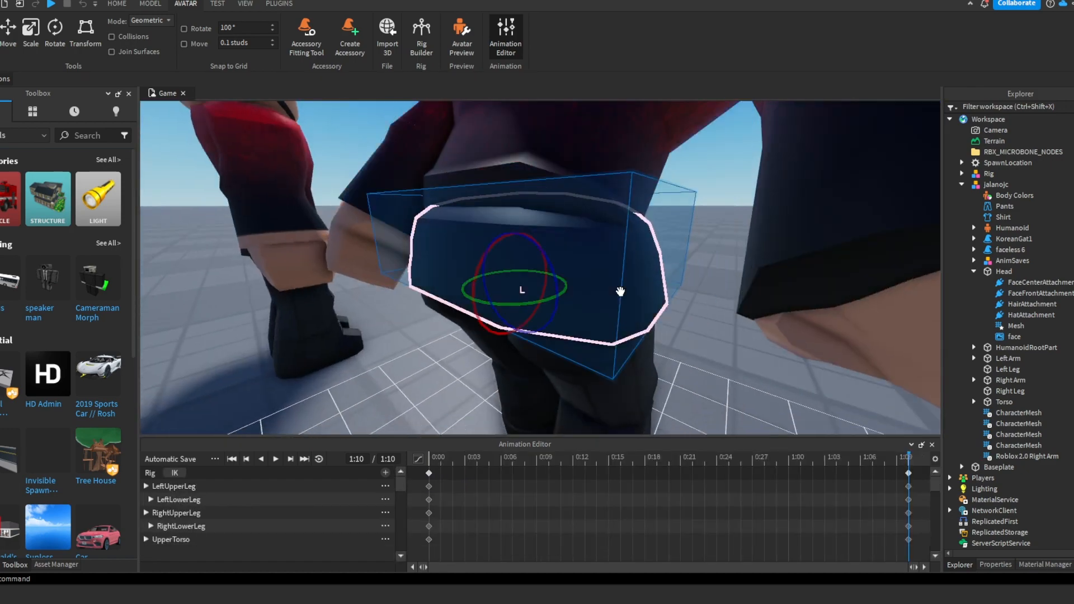
right_click_drag(619, 290, 620, 281)
scroll(618, 280, "down", 5)
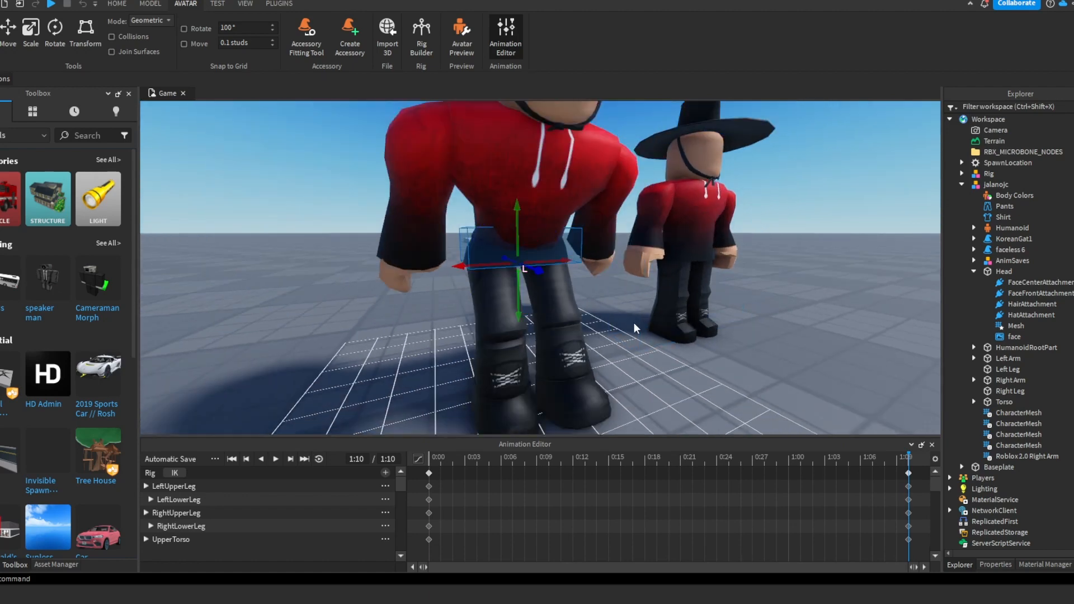
key("ctrl+2")
left_click(63, 47)
left_click(12, 44)
left_click(58, 57)
right_click_drag(537, 263, 543, 260)
key("r")
scroll(540, 263, "up", 4)
scroll(541, 261, "down", 3)
scroll(608, 251, "down", 3)
right_click_drag(607, 251, 609, 251)
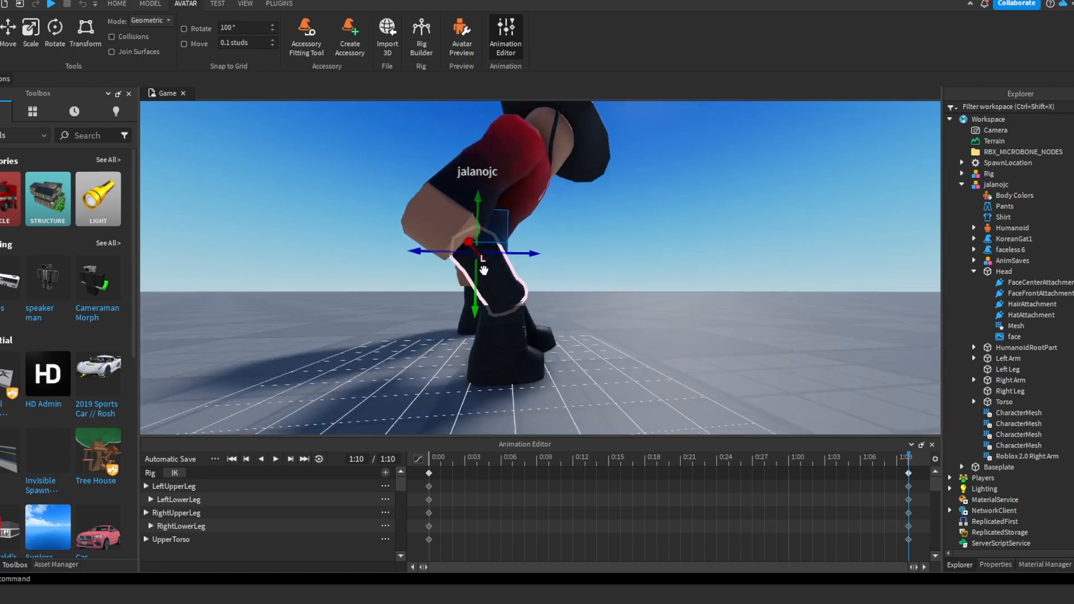
left_click_drag(479, 270, 498, 287)
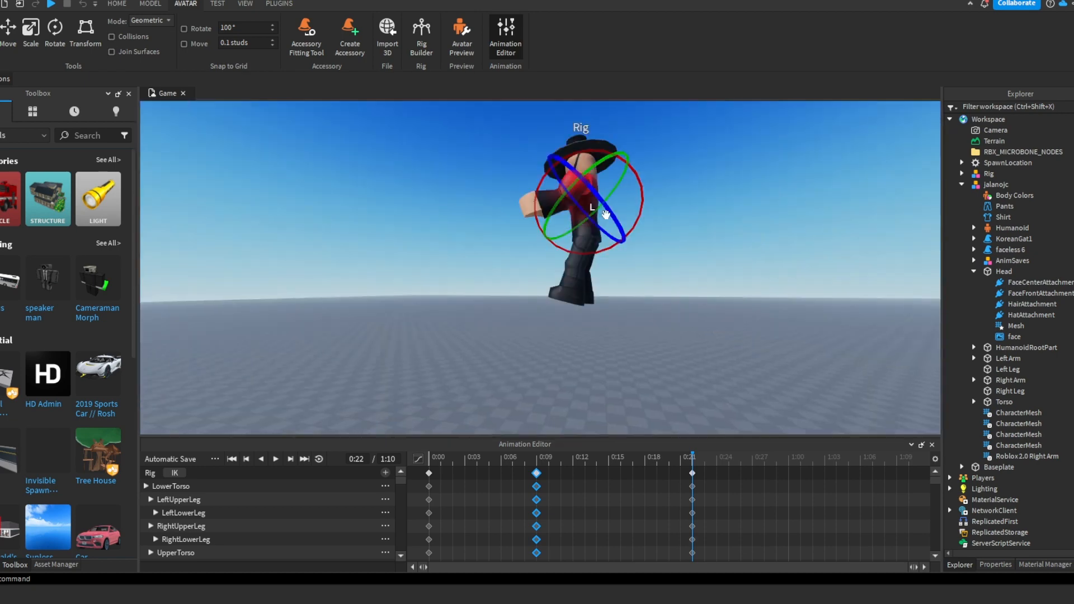
Rotate the airborne R15 rig's upper body at 0:22 and preview the jump-and-fall animation from 0:00
left_click_drag(636, 206, 695, 225)
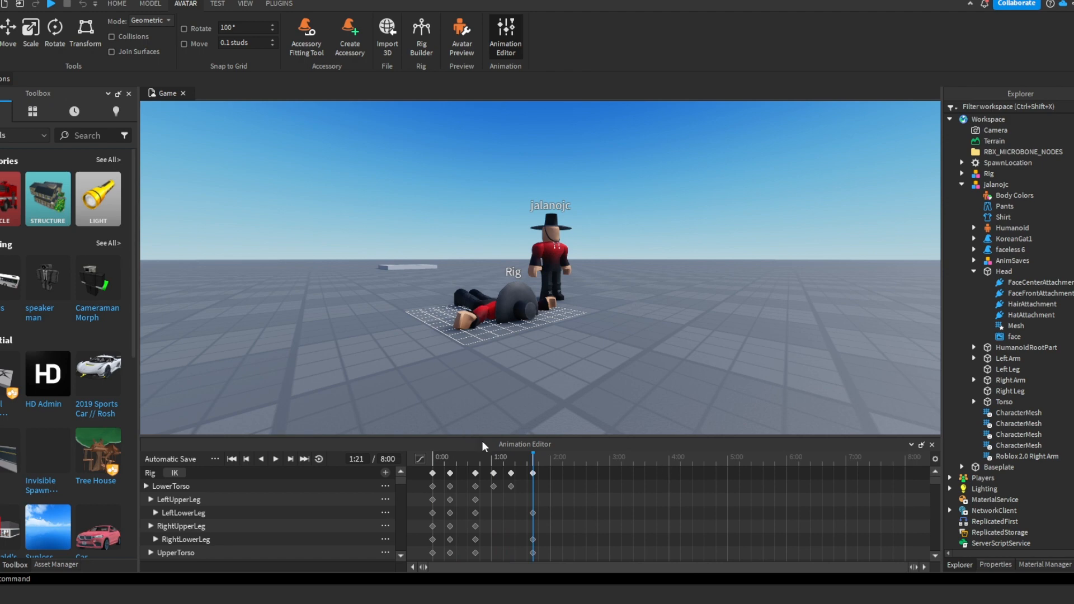
left_click_drag(476, 458, 398, 455)
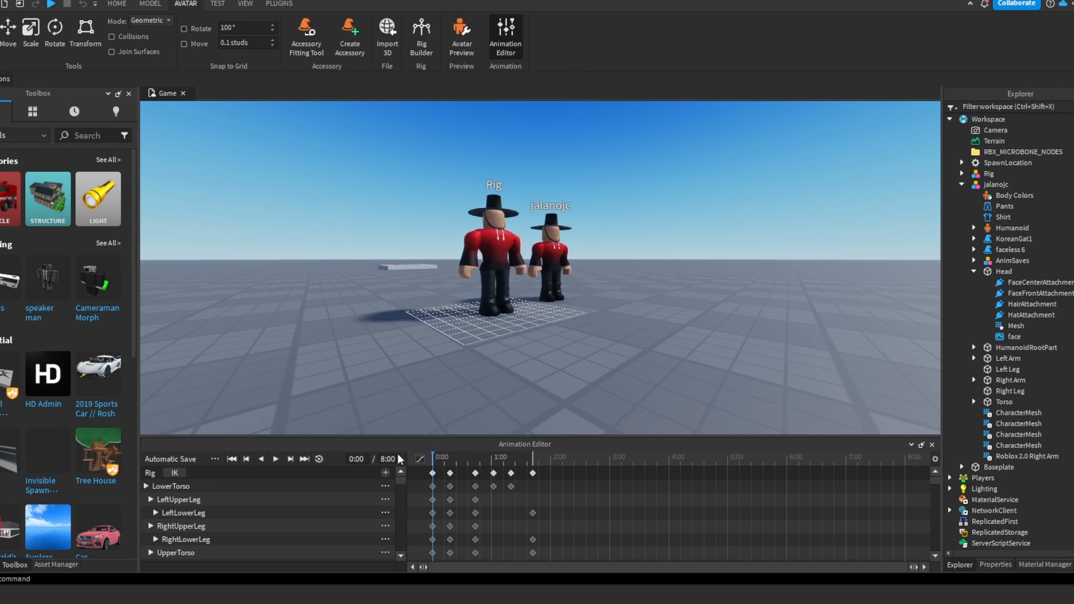
left_click(273, 460)
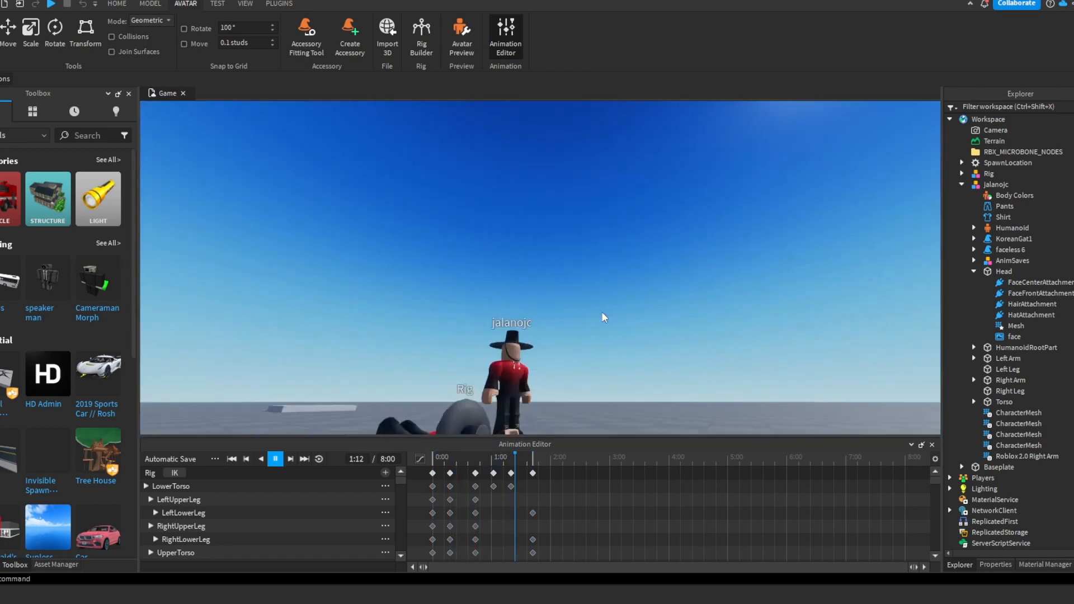
Replay the jump-and-fall animation from 0:00 and examine the rig's motion and landing pose from several angles
right_click_drag(602, 312, 603, 304)
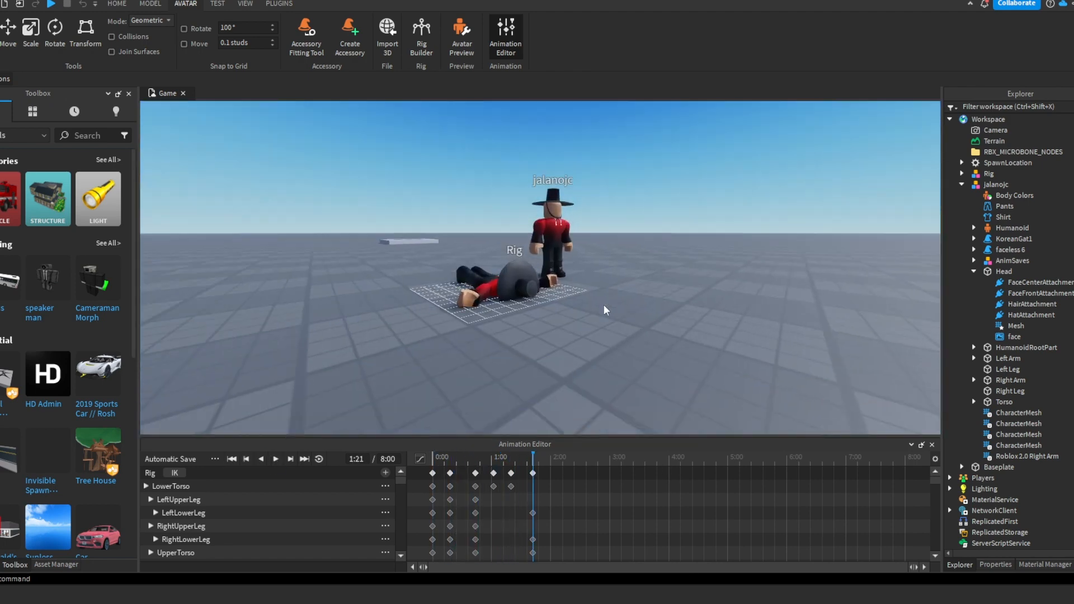
left_click_drag(522, 454, 430, 471)
right_click_drag(474, 289, 472, 290)
scroll(474, 289, "down", 5)
key("space")
scroll(474, 288, "up", 6)
scroll(473, 283, "down", 5)
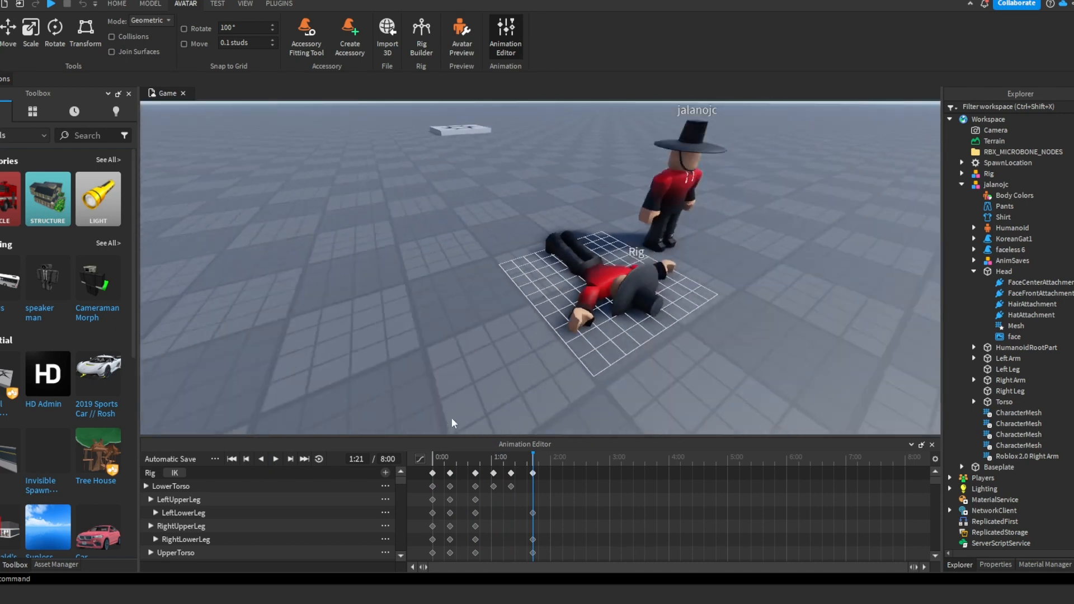
Move the R15 rig's right hand away from its forearm at 0:09
left_click_drag(476, 460, 455, 481)
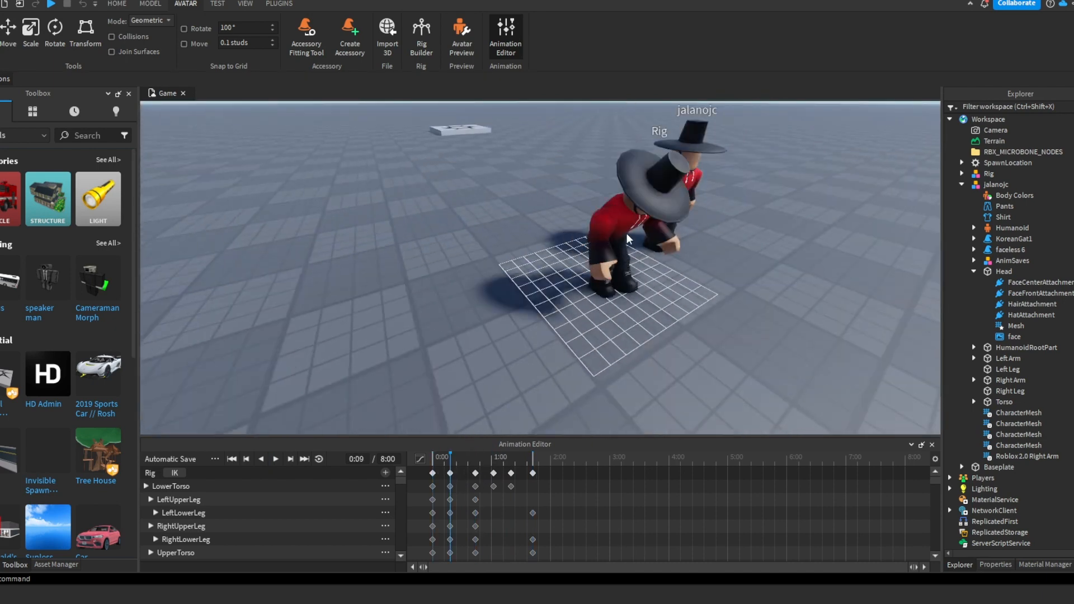
scroll(626, 221, "up", 5)
right_click_drag(626, 230, 624, 228)
left_click(625, 239)
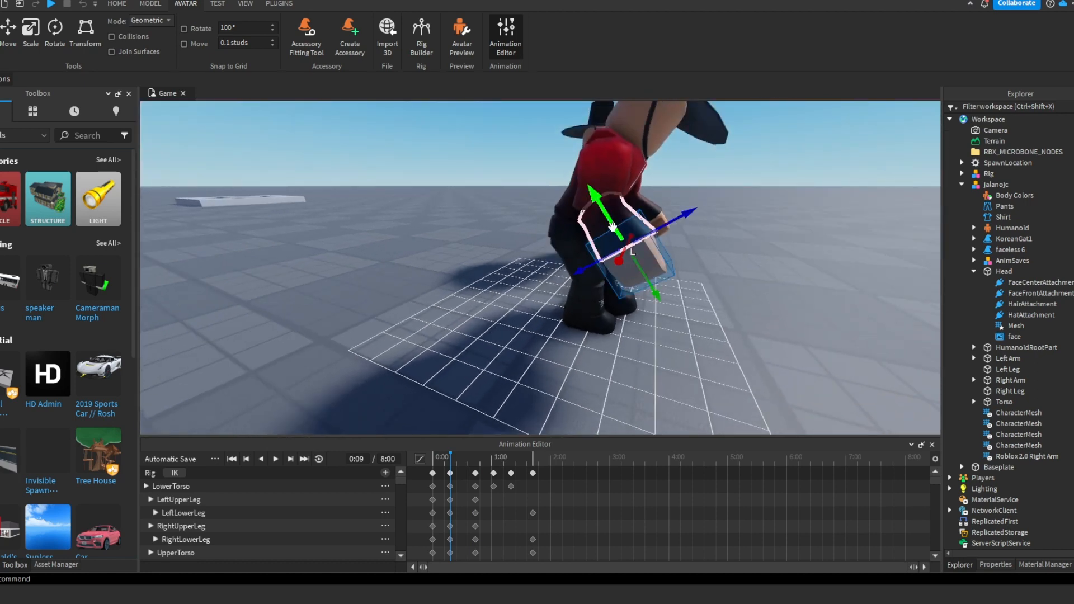
key("ctrl+4")
key("r")
left_click_drag(654, 290, 698, 488)
Play the animation from 0:00 to examine the displaced hand during the jump and landing
left_click_drag(481, 456, 432, 456)
key("space")
scroll(474, 349, "down", 5)
right_click_drag(475, 348, 475, 350)
right_click_drag(568, 311, 569, 311)
scroll(570, 316, "down", 5)
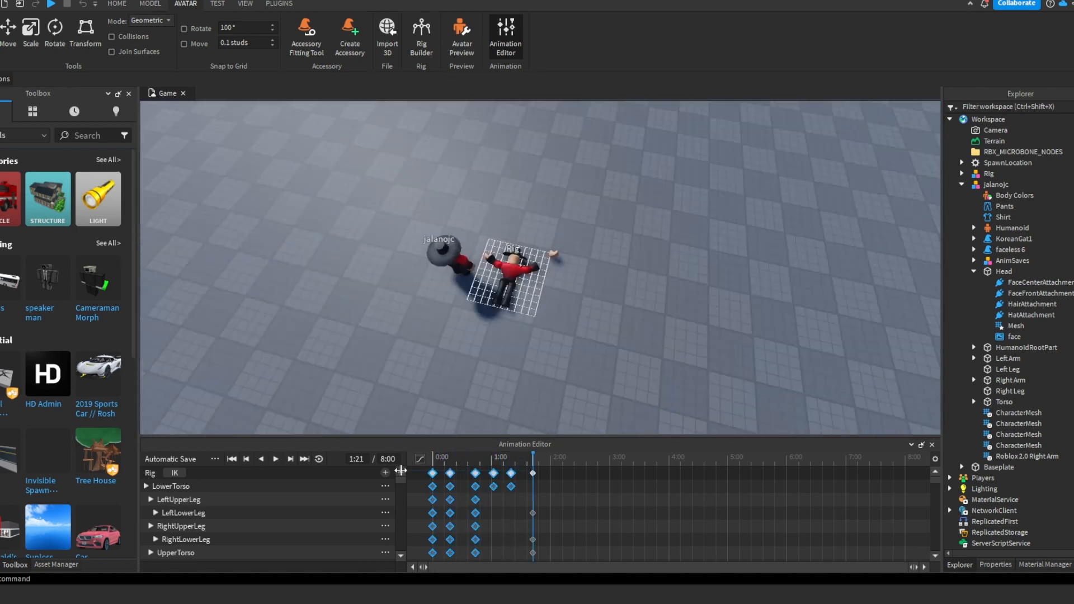
Return to 0:00, clear the keyframe selection and replay the animation, checking the hand's position up close on landing
left_click_drag(476, 461, 414, 467)
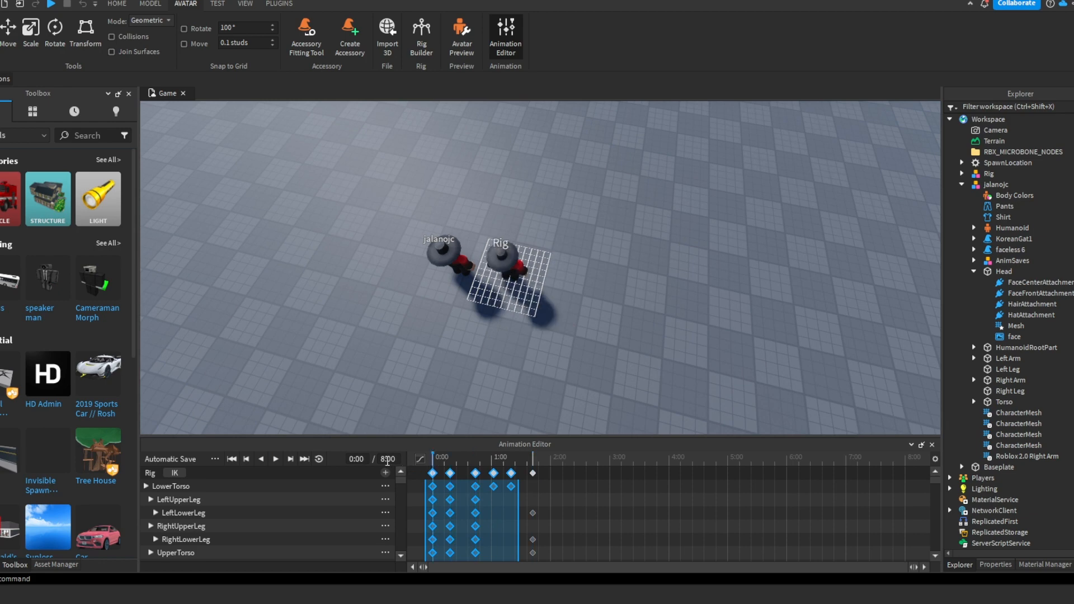
scroll(614, 290, "up", 6)
right_click_drag(540, 373, 540, 373)
scroll(539, 373, "down", 3)
left_click(561, 520)
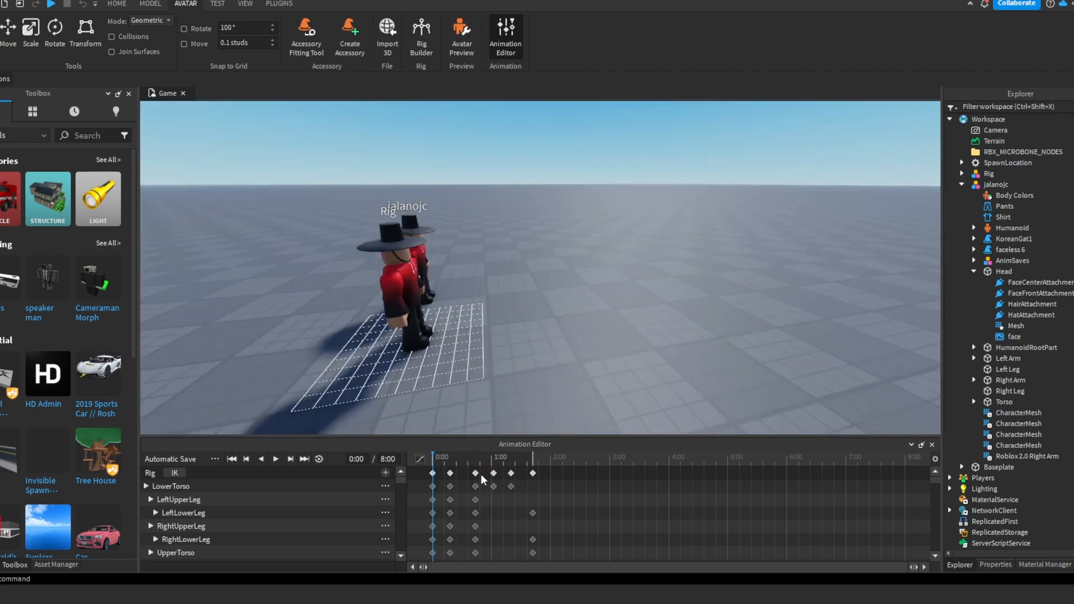
left_click_drag(494, 461, 400, 470)
key("space")
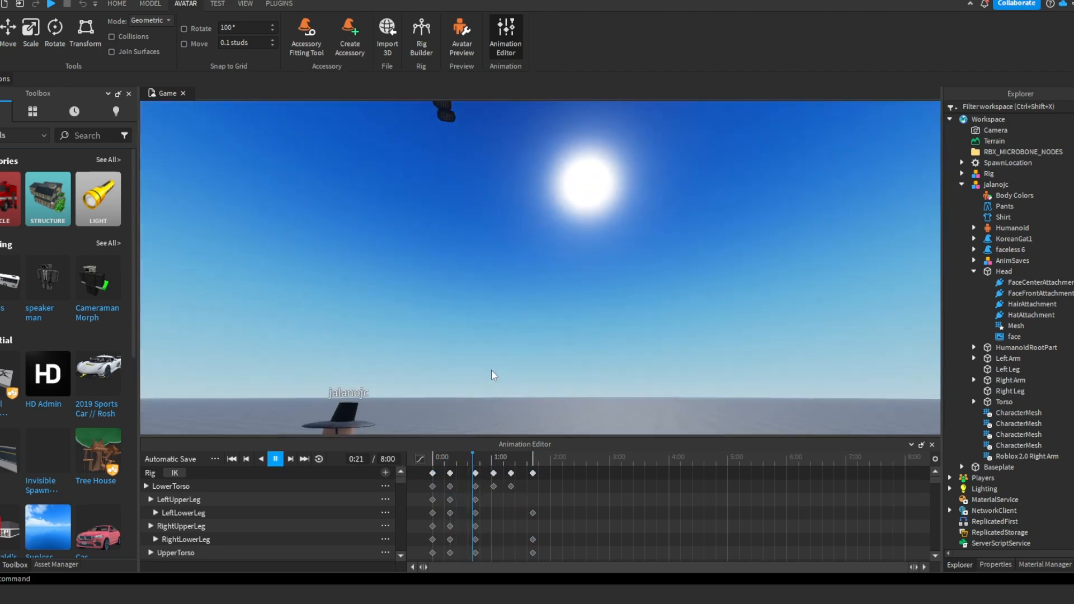
scroll(524, 334, "up", 8)
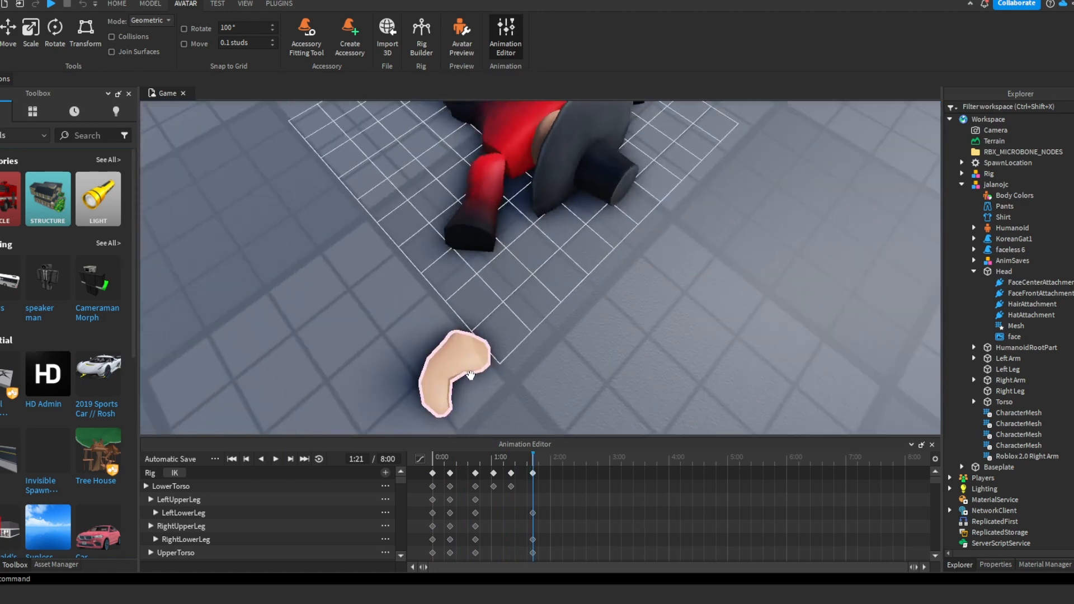
Move the airborne rig's detached right hand toward its forearm at 1:01
left_click(495, 458)
right_click_drag(503, 371, 560, 303)
scroll(582, 266, "up", 5)
left_click(618, 219)
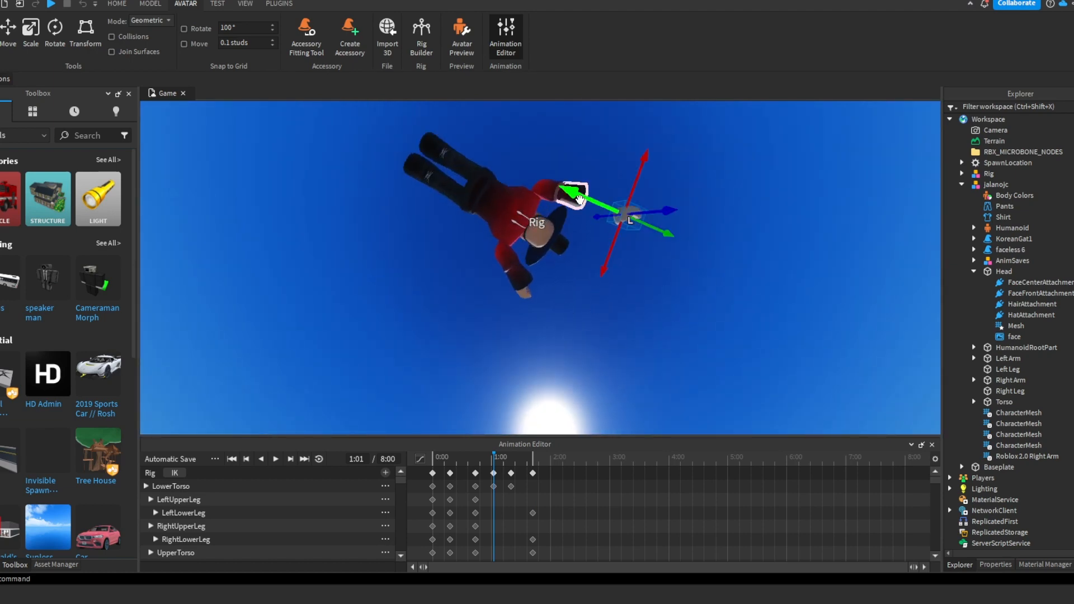
left_click_drag(573, 193, 535, 194)
right_click_drag(560, 335, 535, 379)
scroll(535, 379, "down", 4)
scroll(535, 375, "down", 3)
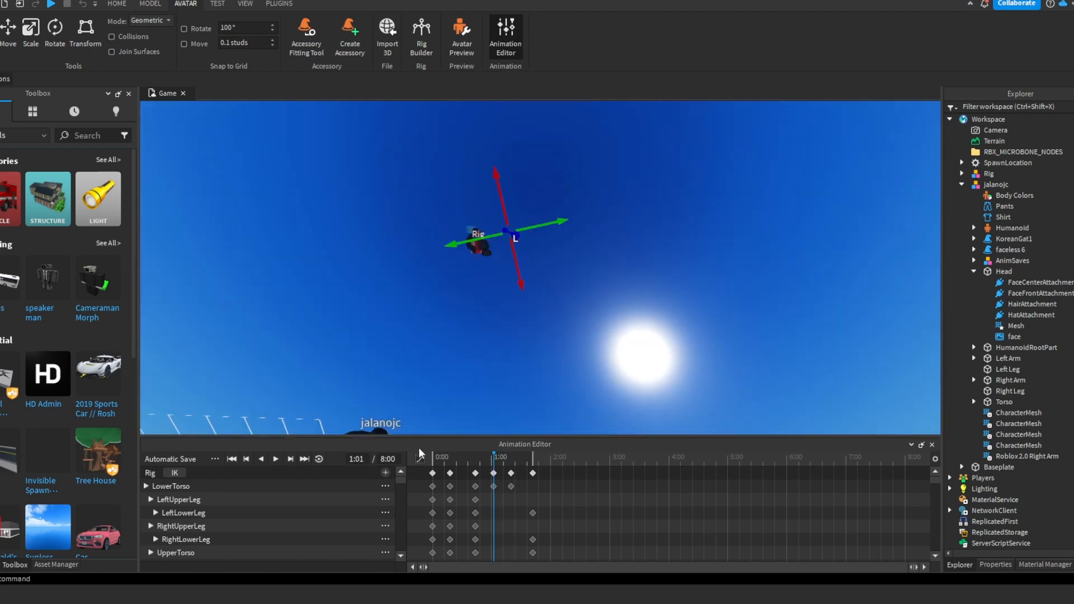
Preview the animation with the adjusted hand and inspect the final lying pose from near and far
left_click(475, 458)
right_click_drag(529, 303, 528, 304)
key("space")
scroll(556, 260, "up", 10)
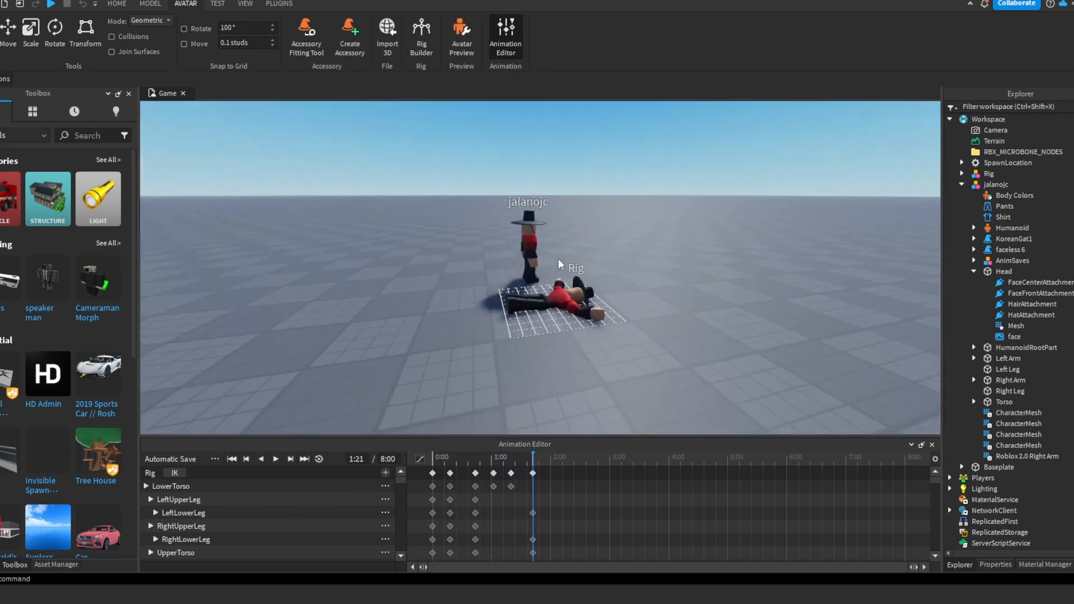
scroll(556, 259, "down", 10)
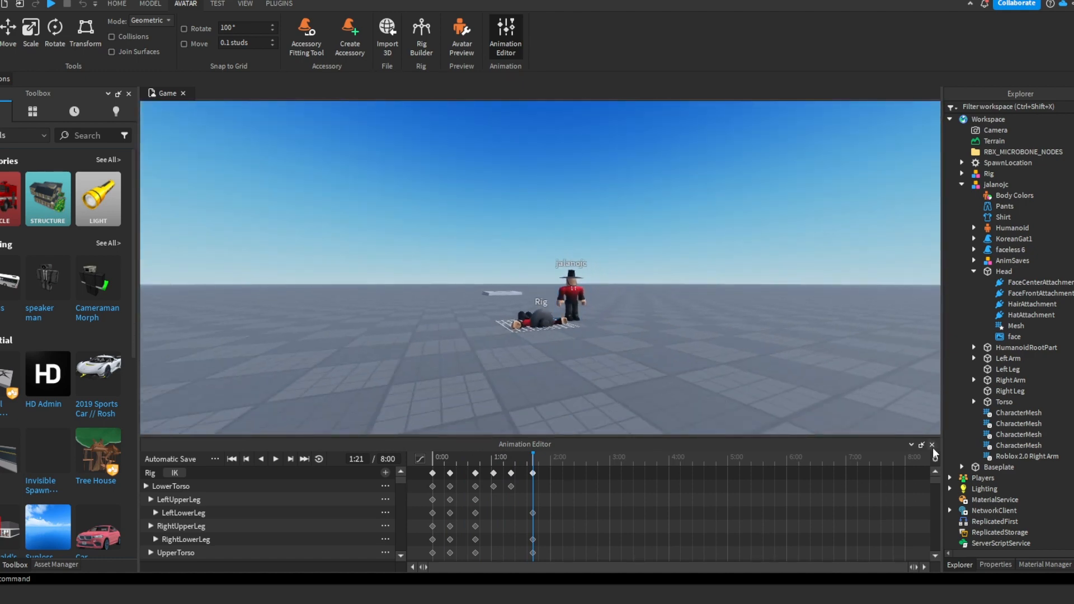
left_click(215, 459)
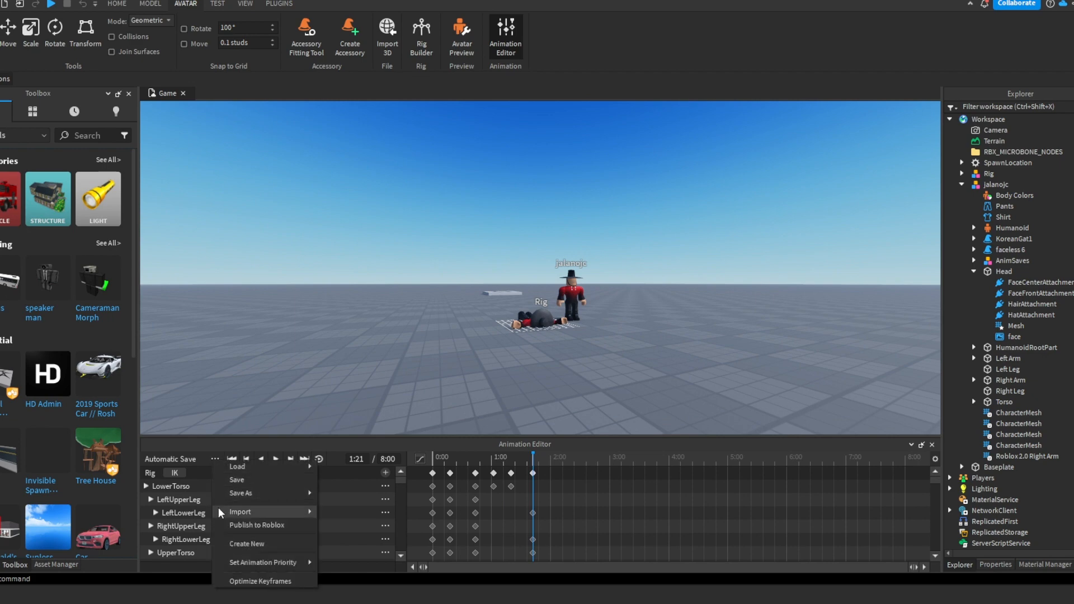
mouse_move(241, 516)
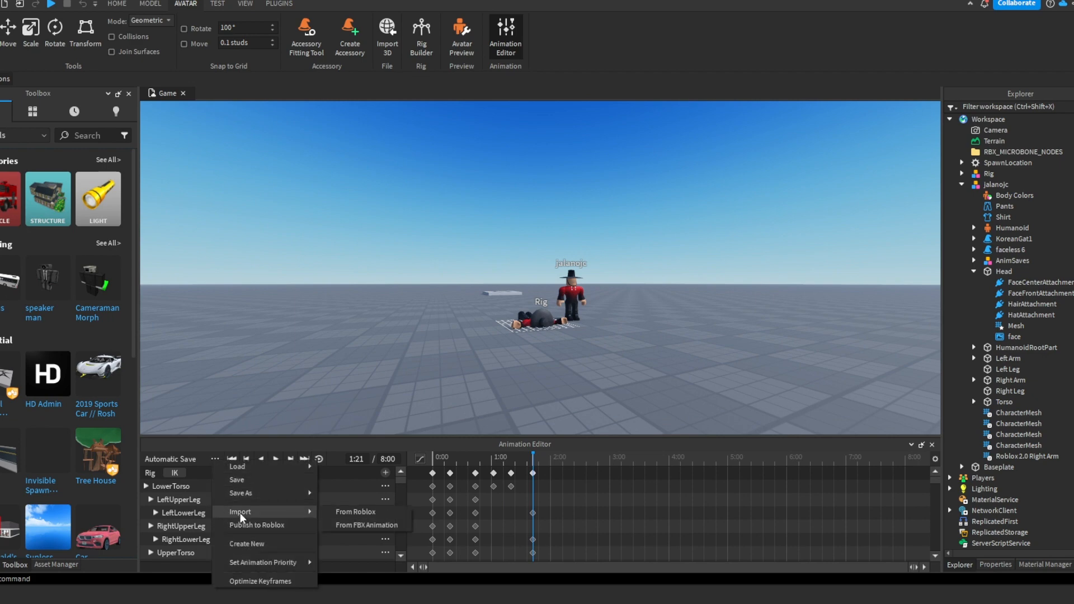
left_click(196, 462)
Publish the animation to Roblox with the title Jump and Fall, then close the asset configuration and the Animation Editor
left_click(215, 458)
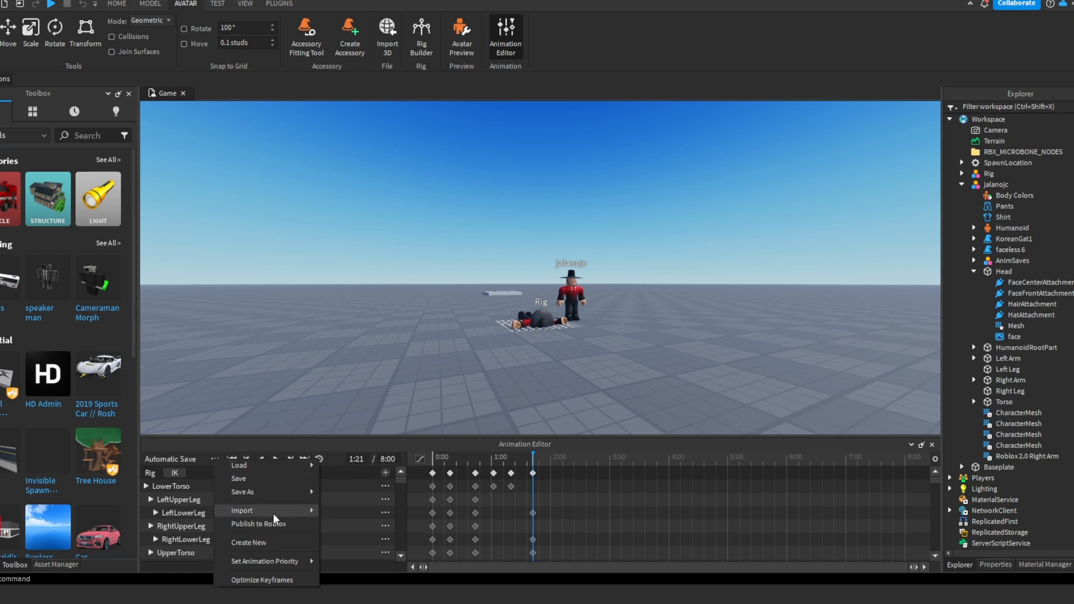
mouse_move(276, 560)
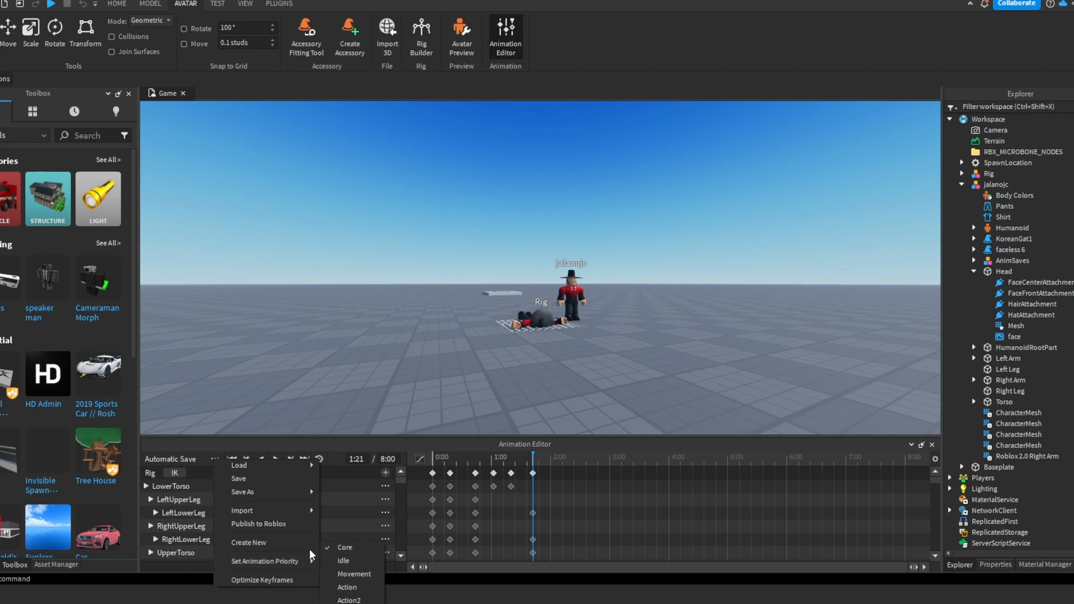
left_click(269, 525)
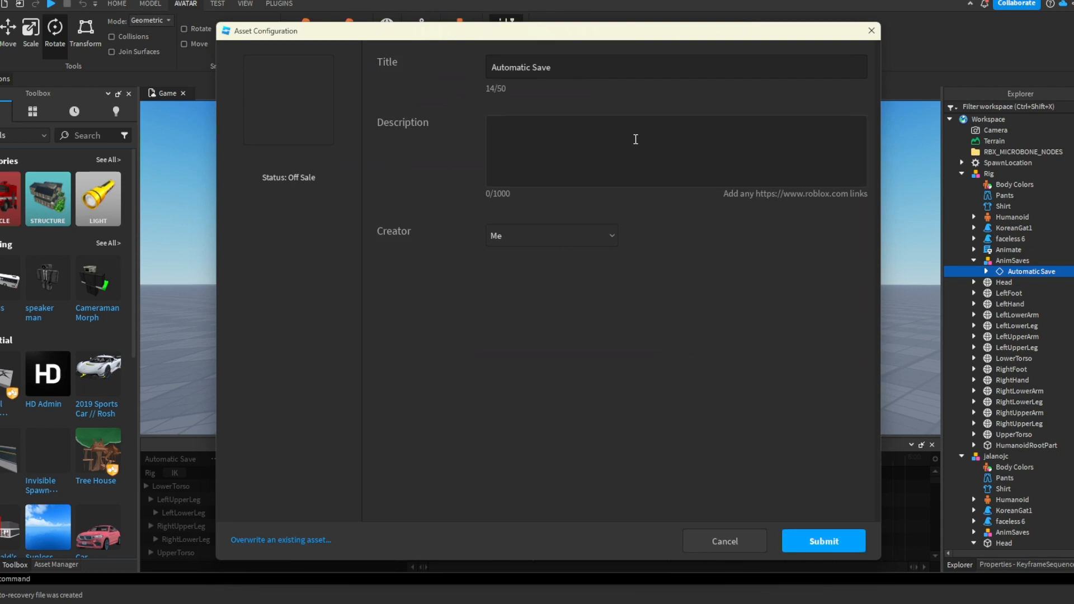
left_click_drag(551, 67, 452, 55)
key("BackSpace")
type("Ju")
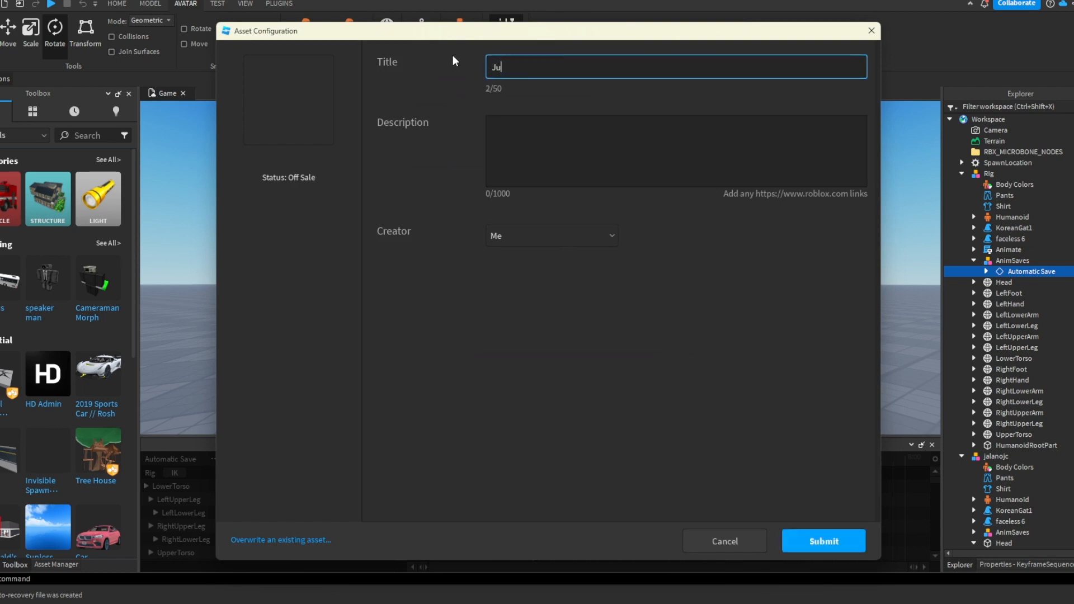
type("mp and Fall")
left_click(824, 531)
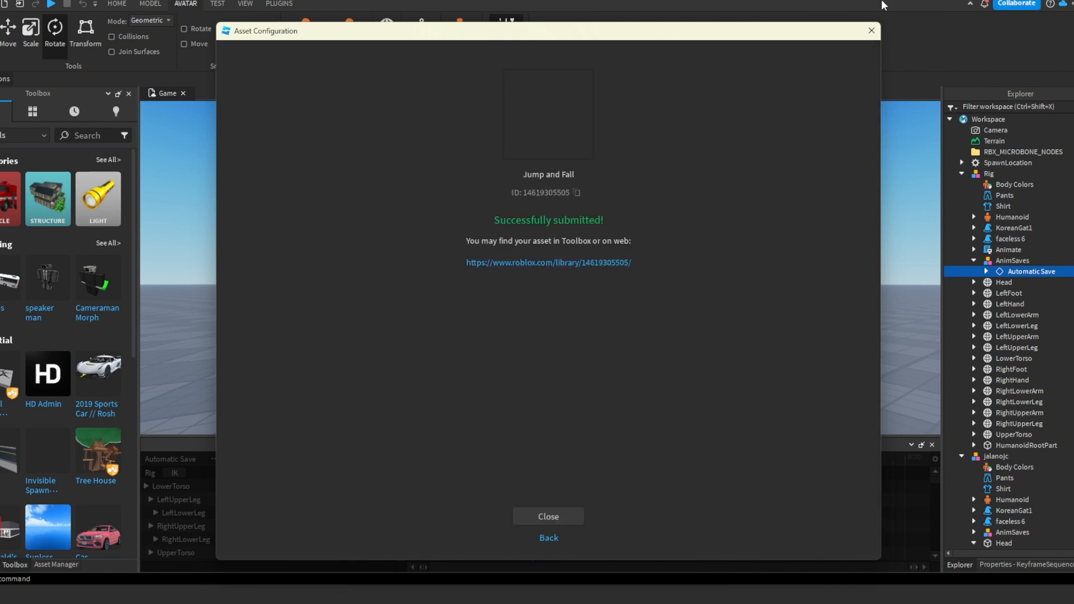
left_click(871, 31)
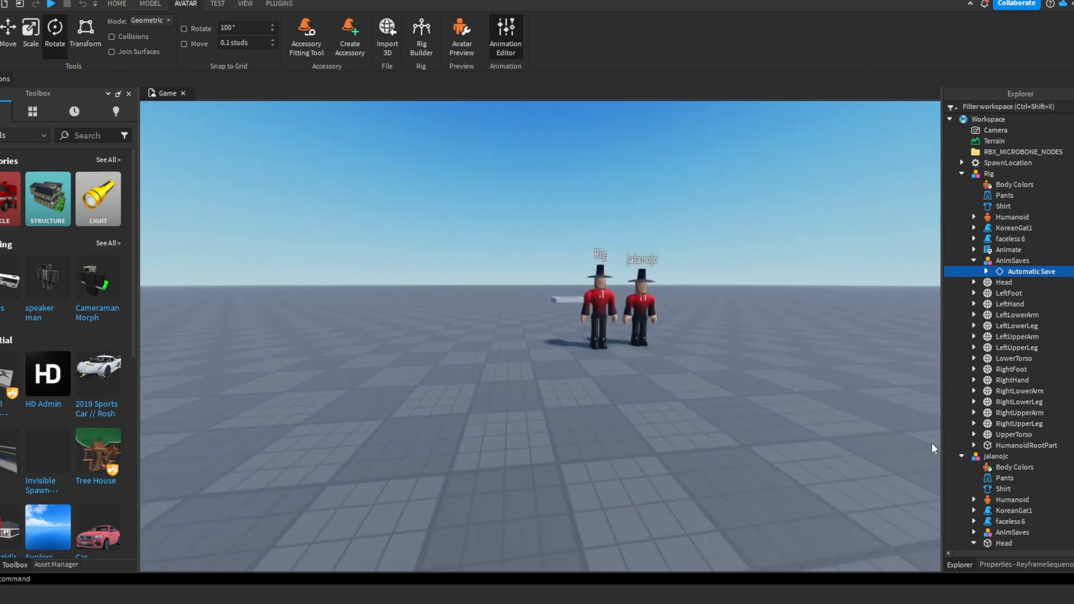
key("w")
right_click_drag(803, 388, 803, 387)
key("s")
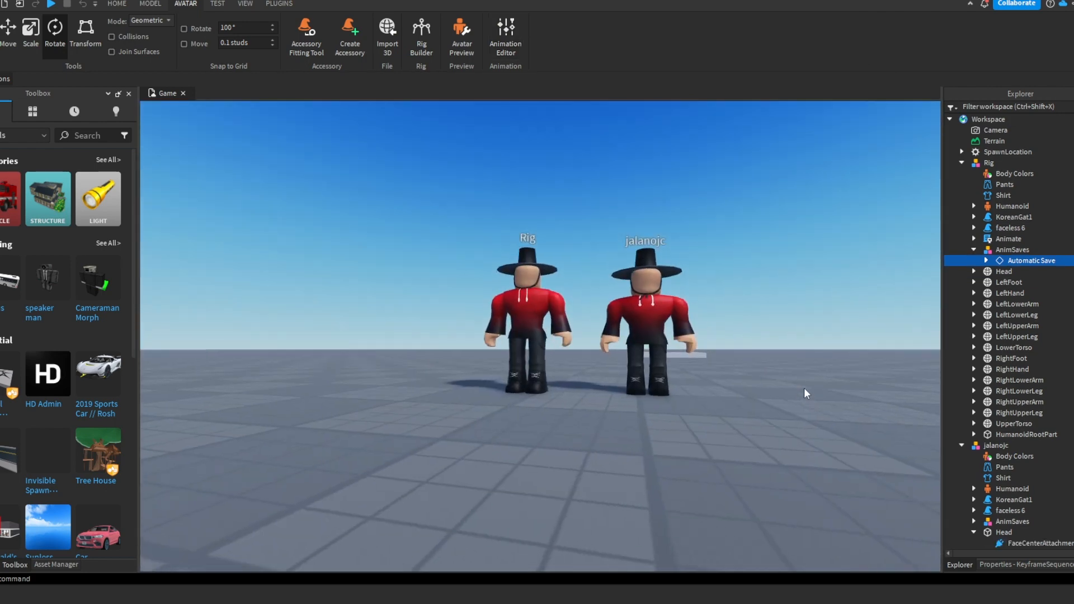